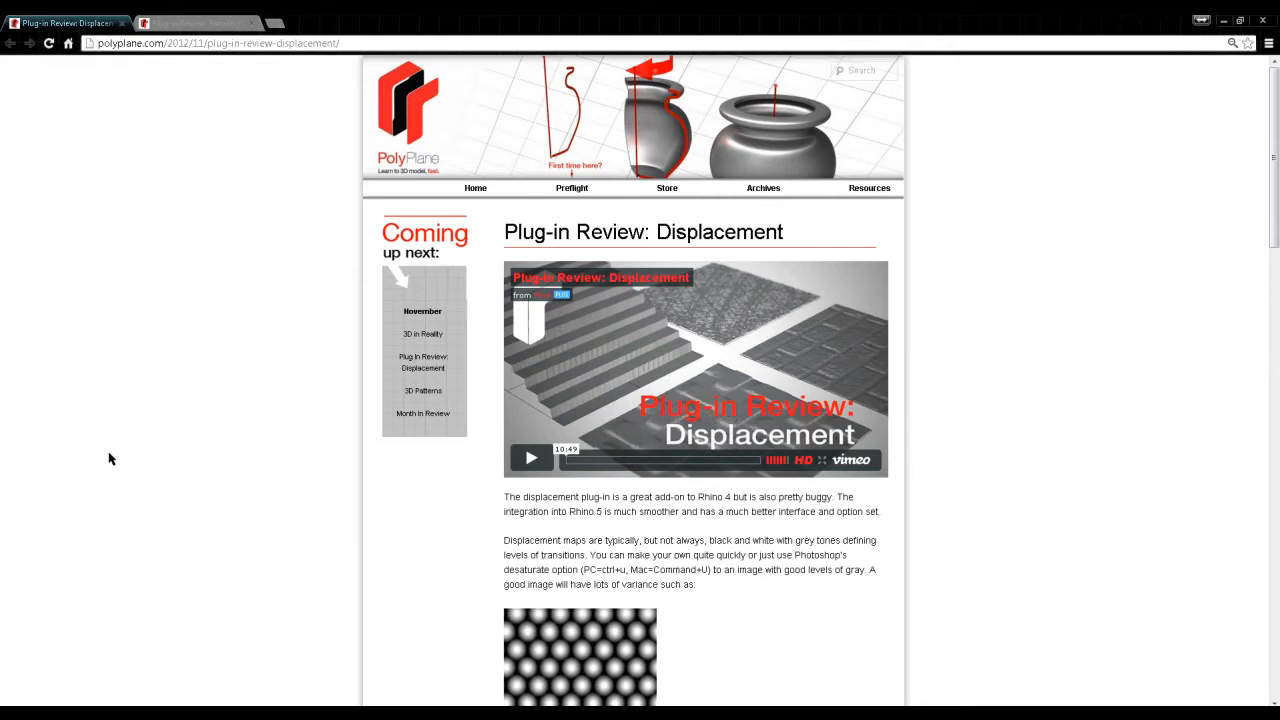
Switch from the browser to the Rhino file Patterns.3dm and show its three line patterns in a maximized Perspective viewport
{"action": "mouse_move", "coordinate": [85, 685]}
{"action": "left_click", "coordinate": [95, 610]}
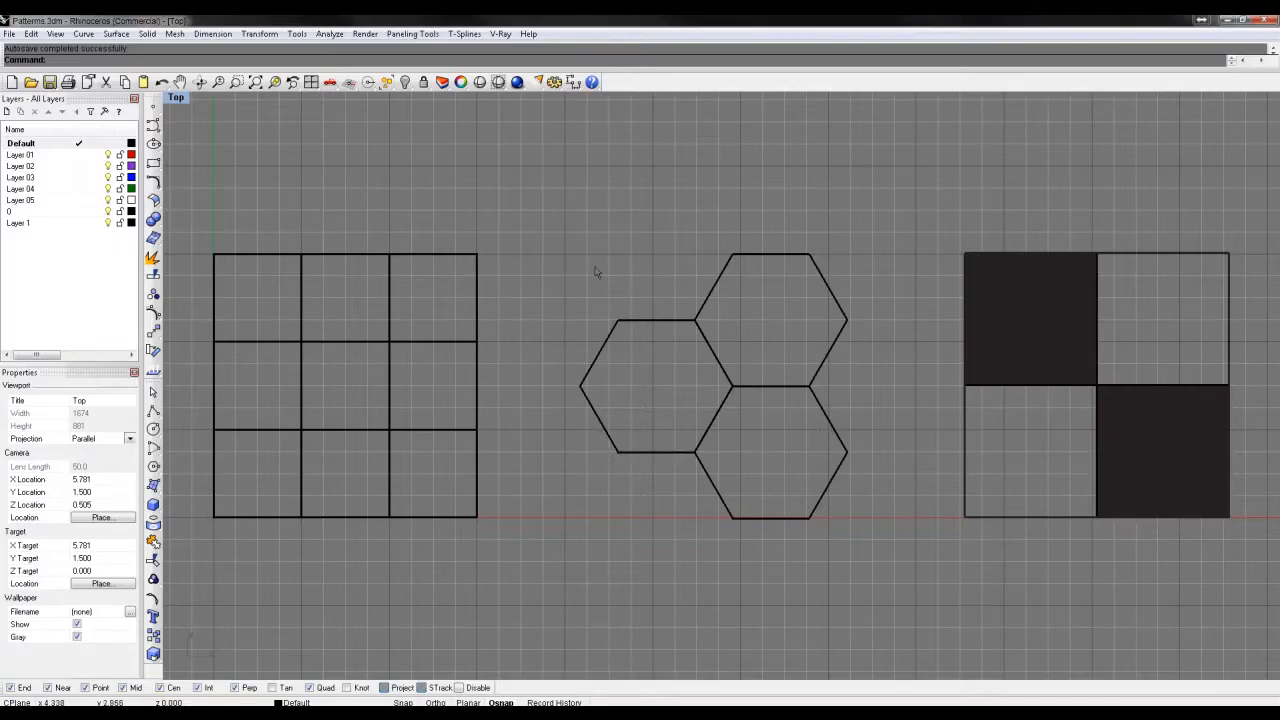
{"action": "right_click_drag", "start_coordinate": [595, 271], "coordinate": [560, 466]}
{"action": "double_click", "coordinate": [177, 98]}
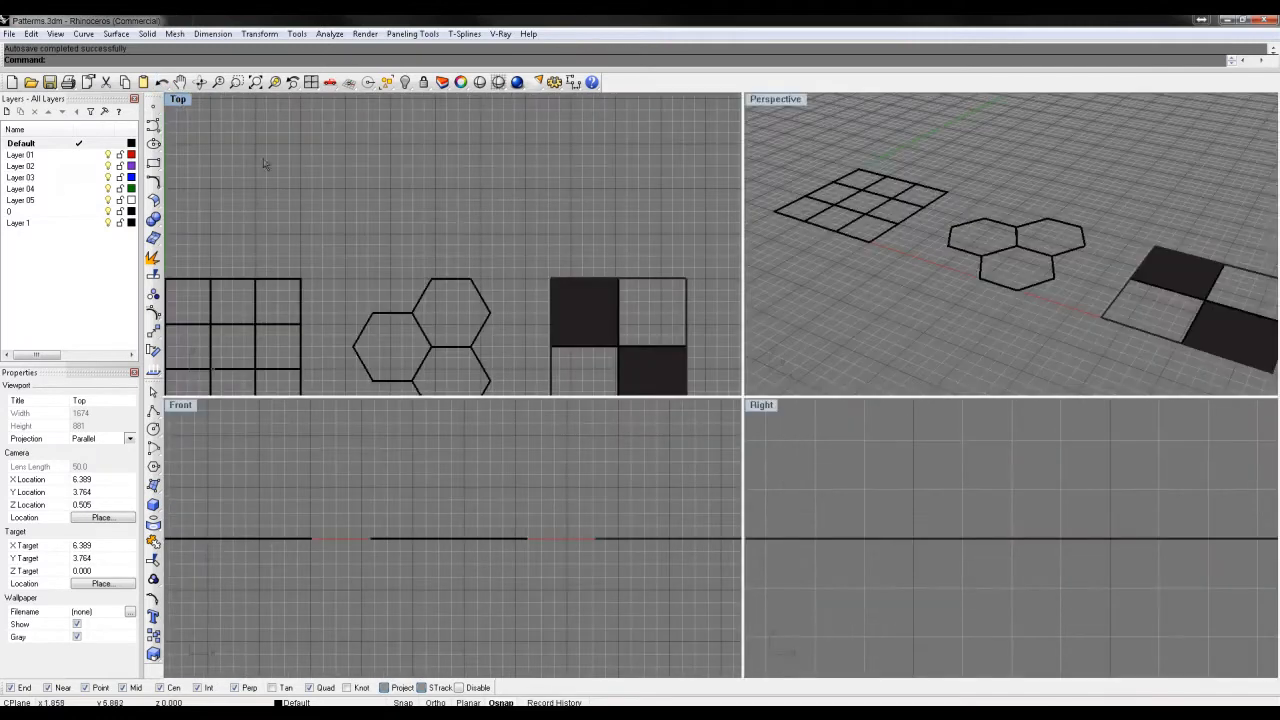
{"action": "double_click", "coordinate": [775, 98]}
{"action": "right_click_drag", "start_coordinate": [816, 138], "coordinate": [842, 269]}
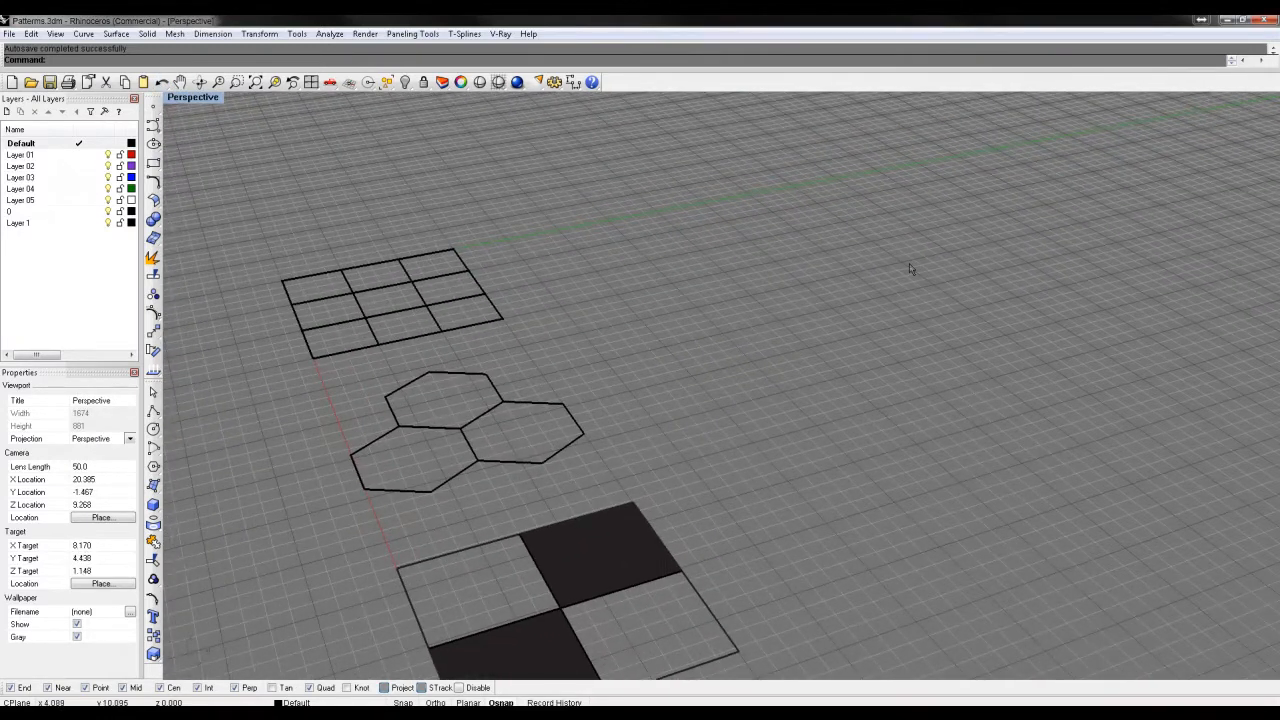
Draw a rectangular corner-to-corner plane surface on the empty grid beyond the line patterns
{"action": "left_click", "coordinate": [153, 485]}
{"action": "left_click", "coordinate": [231, 500]}
{"action": "left_click", "coordinate": [712, 425]}
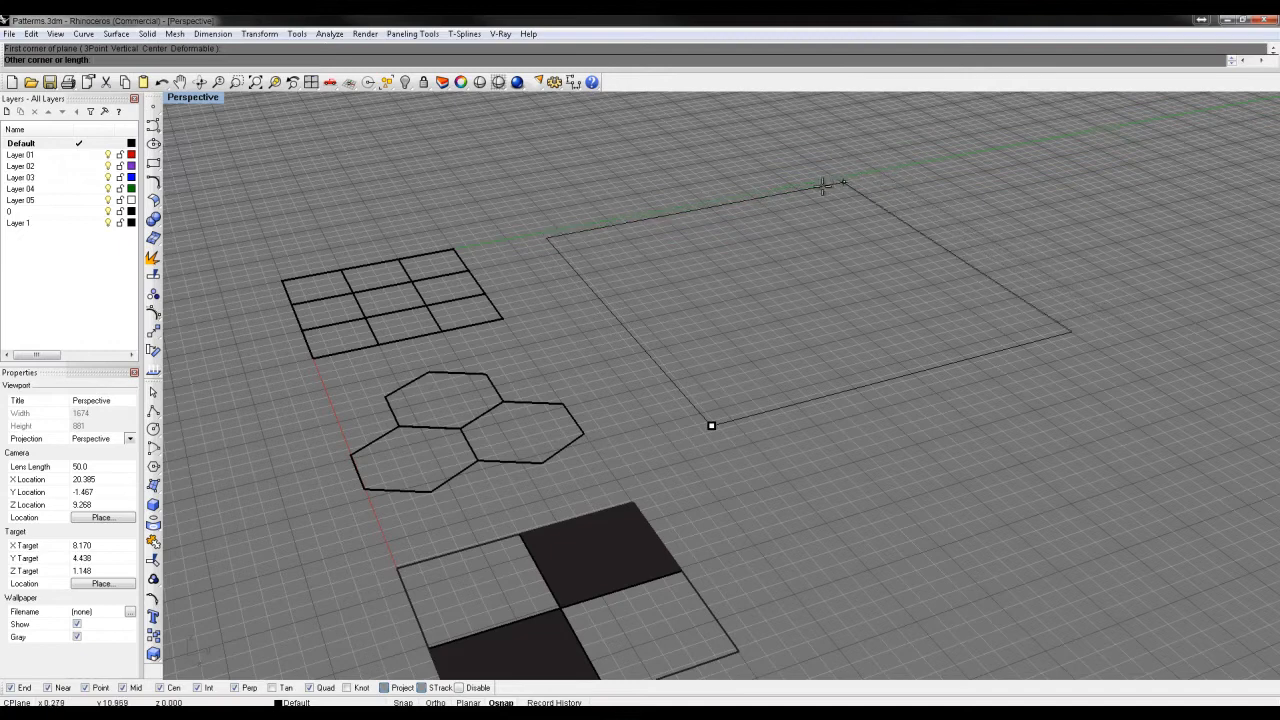
{"action": "left_click", "coordinate": [820, 247]}
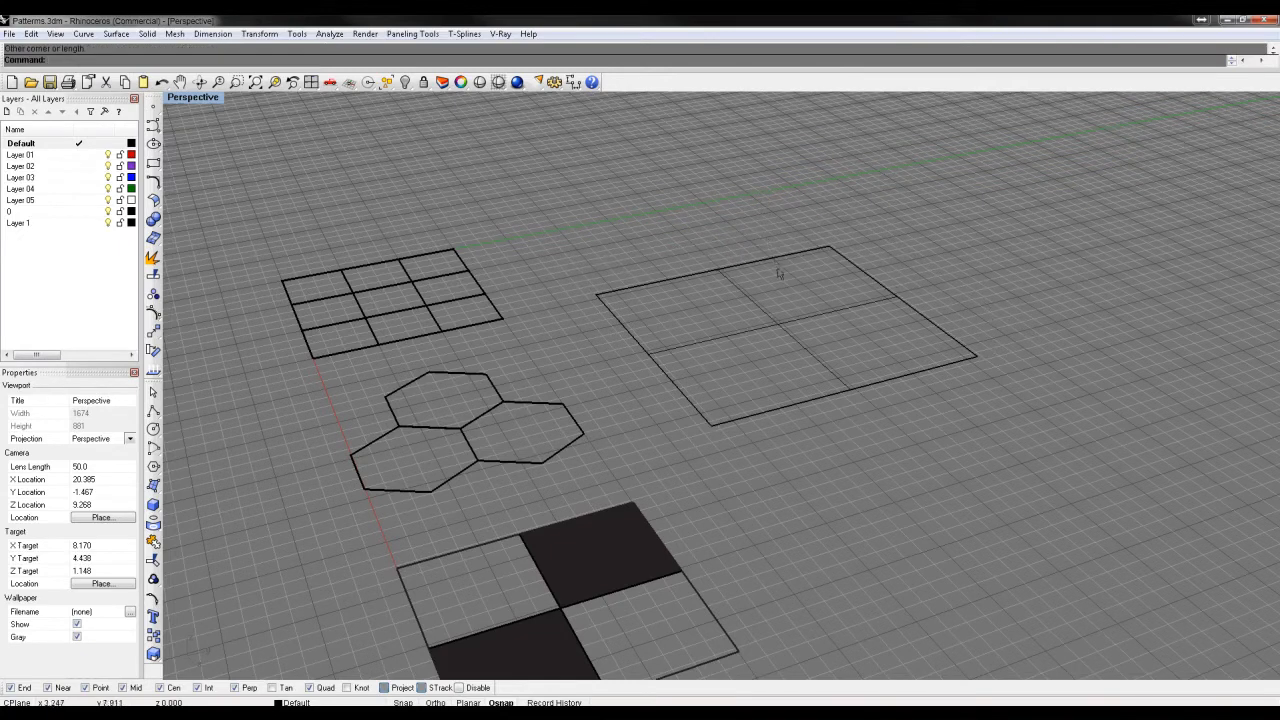
Select the new plane and set the Perspective viewport to shaded display
{"action": "left_click", "coordinate": [781, 262]}
{"action": "mouse_move", "coordinate": [930, 285]}
{"action": "right_mouse_down"}
{"action": "mouse_move", "coordinate": [851, 329]}
{"action": "mouse_move", "coordinate": [908, 331]}
{"action": "right_mouse_up"}
{"action": "key", "text": "ctrl+alt+s"}
{"action": "mouse_move", "coordinate": [822, 342]}
{"action": "right_mouse_down", "text": "shift"}
{"action": "mouse_move", "coordinate": [691, 431]}
{"action": "mouse_move", "coordinate": [715, 378]}
{"action": "right_mouse_up", "text": "shift"}
{"action": "scroll", "coordinate": [691, 431], "scroll_direction": "up", "scroll_amount": 4}
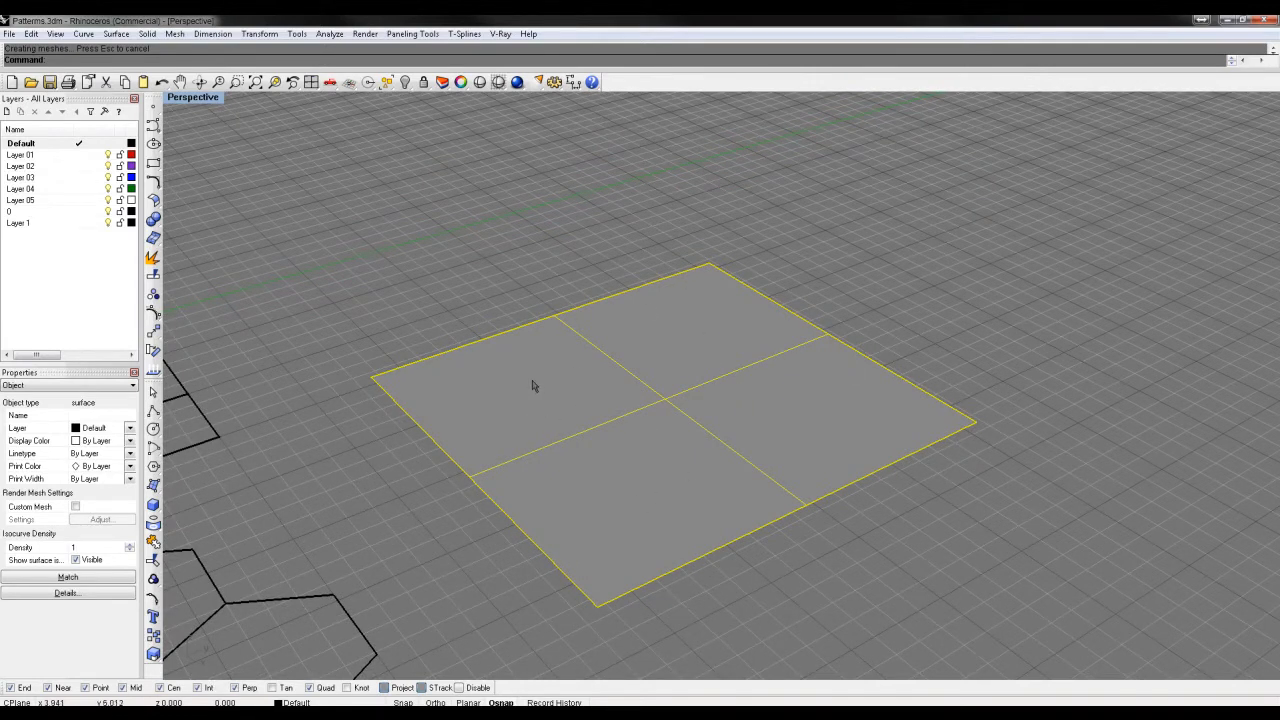
Start a Heightfield from the image Pattern.jpg in the 3D Patterns folder, spanning the plane from corner to corner
{"action": "type", "text": "htfi"}
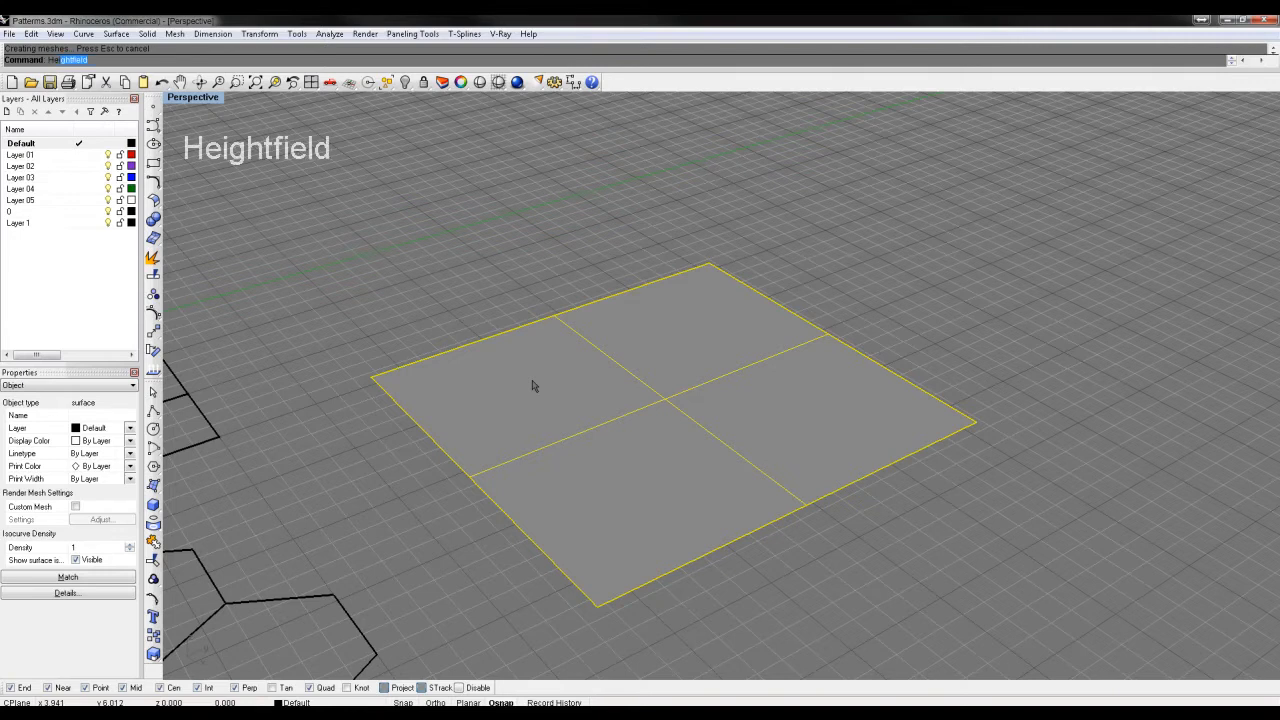
{"action": "type", "text": "e"}
{"action": "key", "text": "Return"}
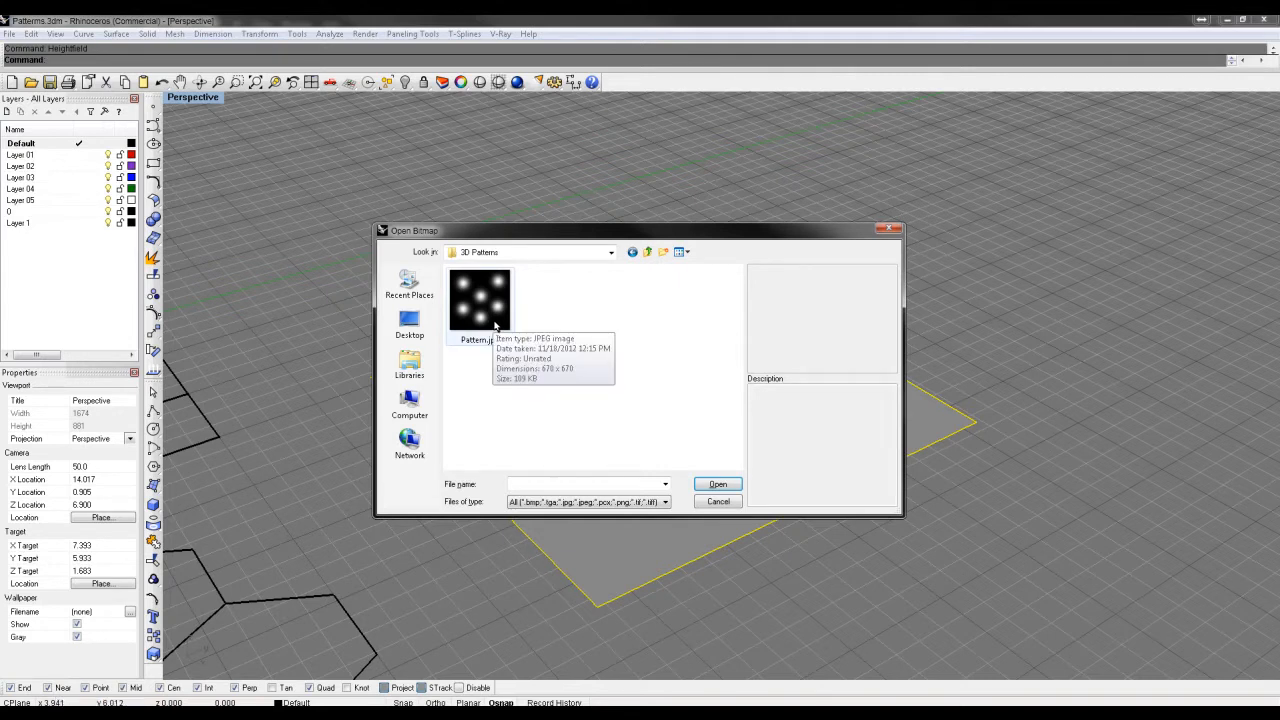
{"action": "left_click", "coordinate": [495, 325]}
{"action": "left_click", "coordinate": [716, 485]}
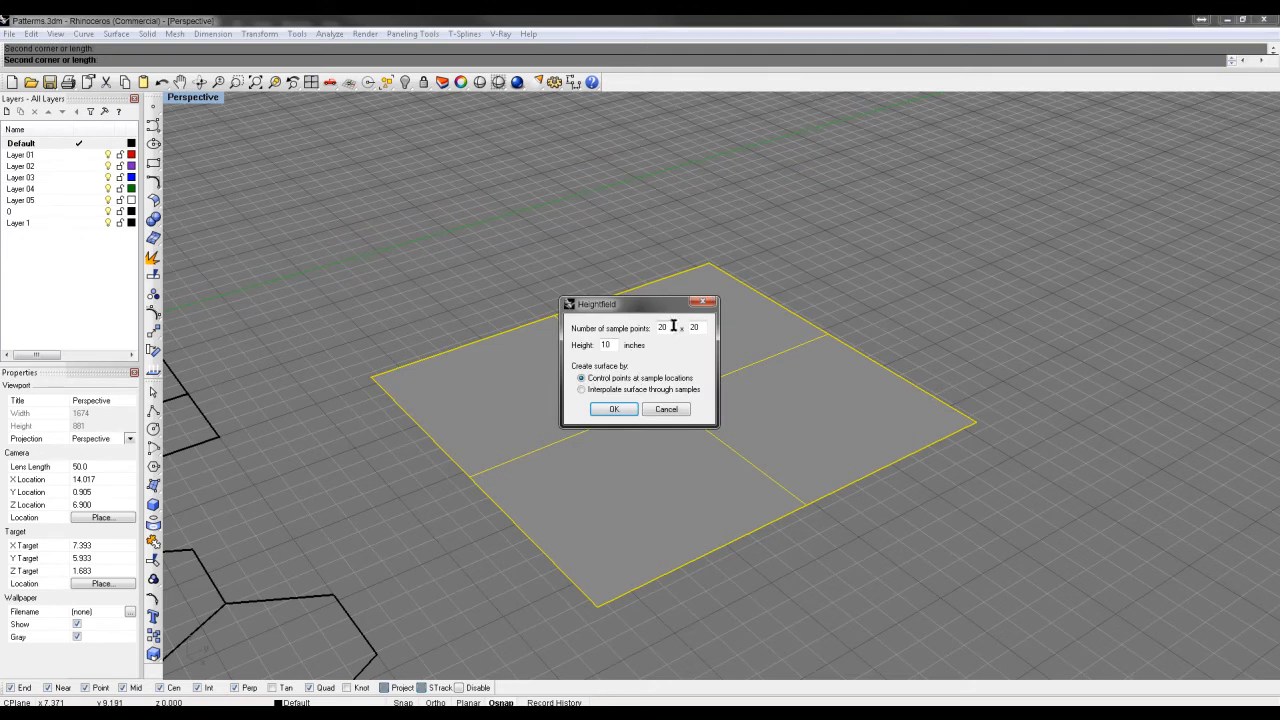
Create the heightfield with 100 x 100 sample points, a height of 3 inches and the surface interpolated through the samples
{"action": "left_click_drag", "start_coordinate": [673, 326], "coordinate": [610, 327]}
{"action": "left_click", "coordinate": [620, 391]}
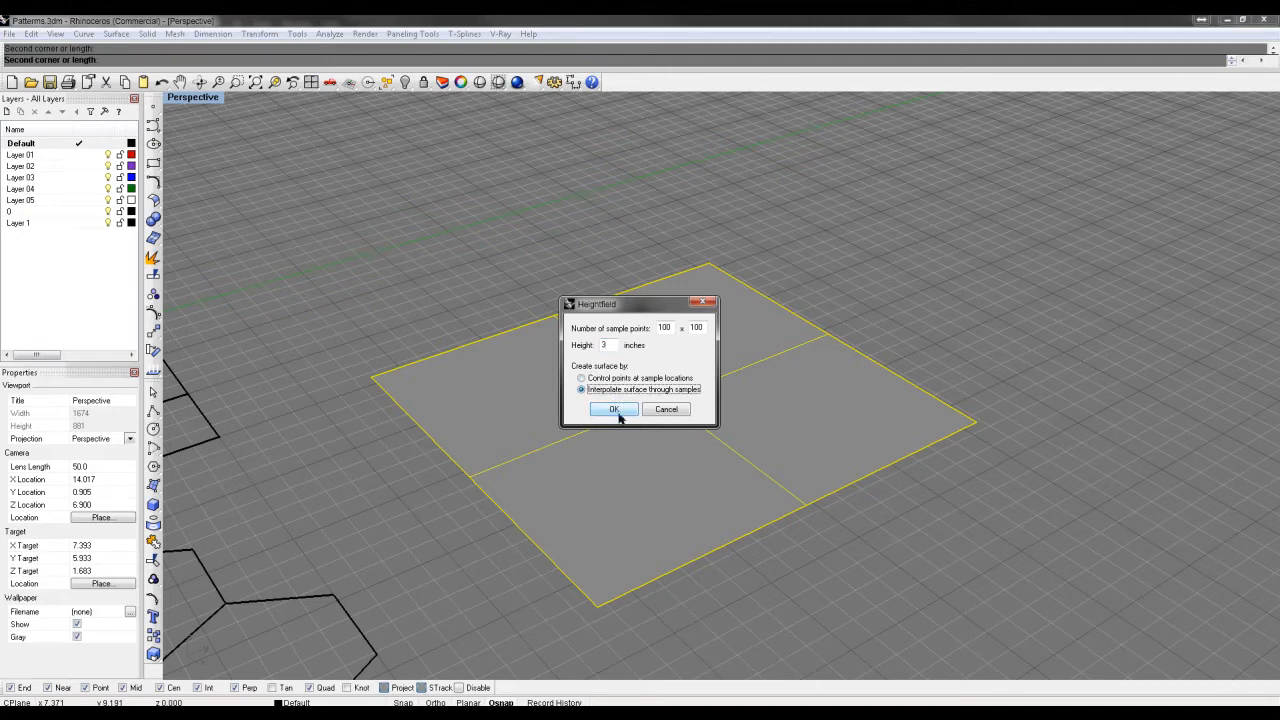
{"action": "left_click", "coordinate": [614, 409]}
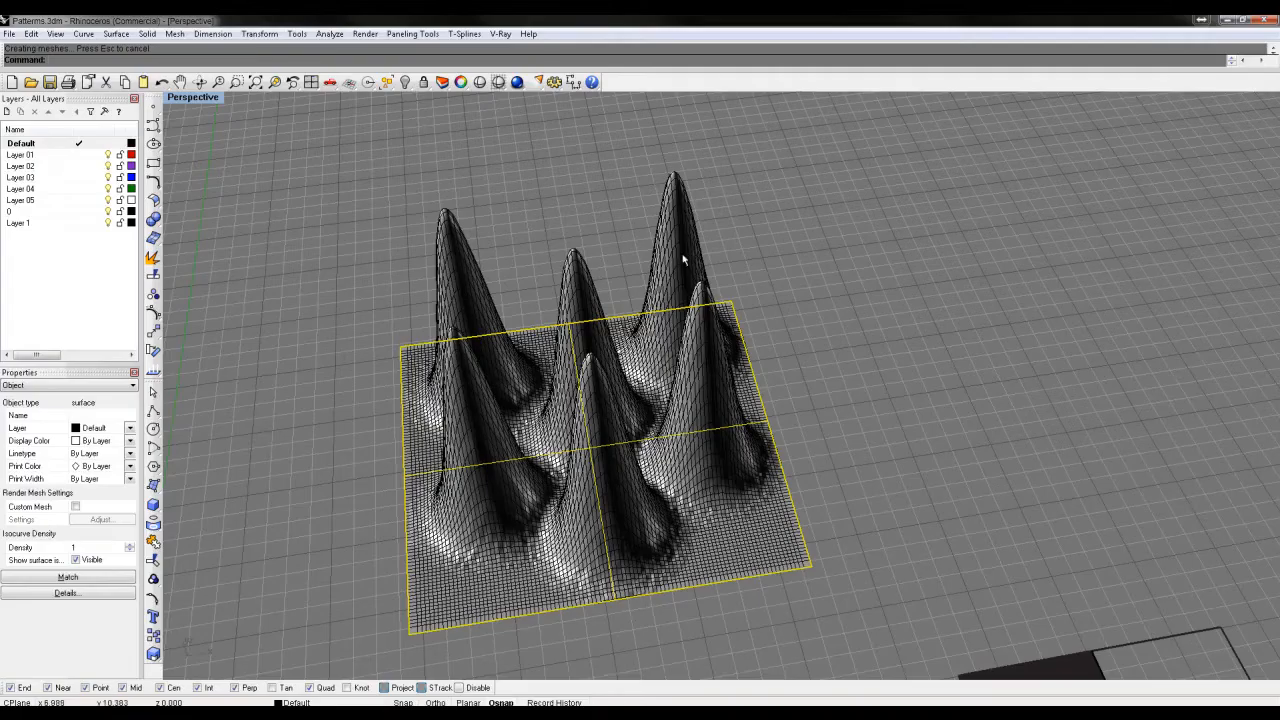
Move the spiked heightfield surface off the flat plane so the two lie side by side
{"action": "right_click_drag", "start_coordinate": [686, 257], "coordinate": [735, 507]}
{"action": "left_click", "coordinate": [735, 507]}
{"action": "left_click", "coordinate": [765, 527]}
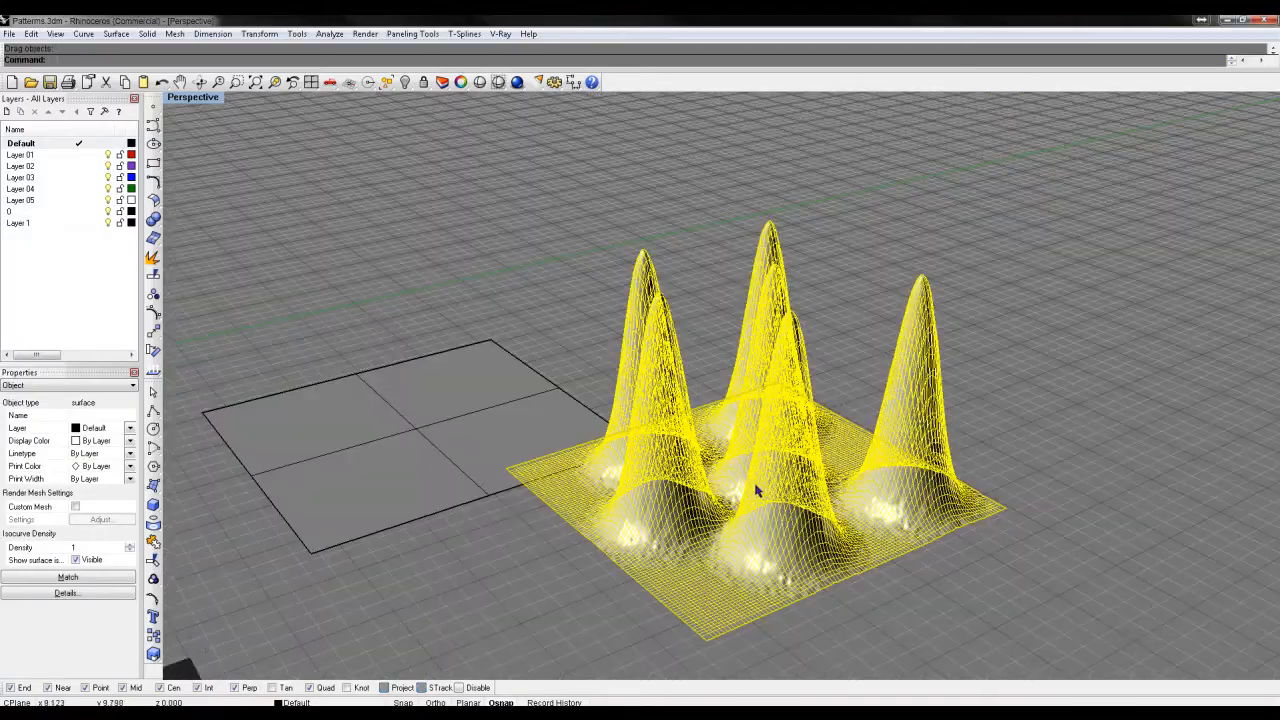
{"action": "scroll", "coordinate": [757, 488], "scroll_direction": "up", "scroll_amount": 4}
{"action": "left_click", "coordinate": [1099, 429]}
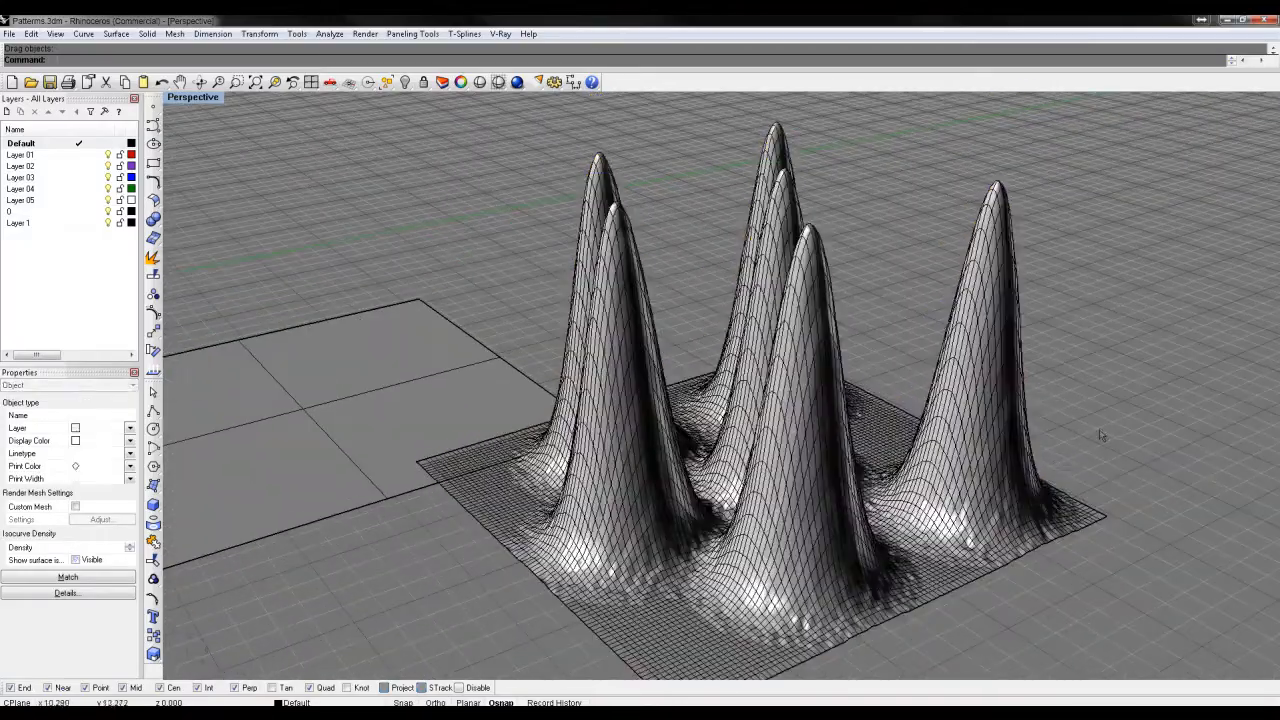
Flatten the heightfield's peaks with a vertical Scale1D from its base in the Front view, by a factor of about 0.15
{"action": "right_click_drag", "start_coordinate": [1099, 429], "coordinate": [1030, 580]}
{"action": "scroll", "coordinate": [682, 638], "scroll_direction": "up", "scroll_amount": 3}
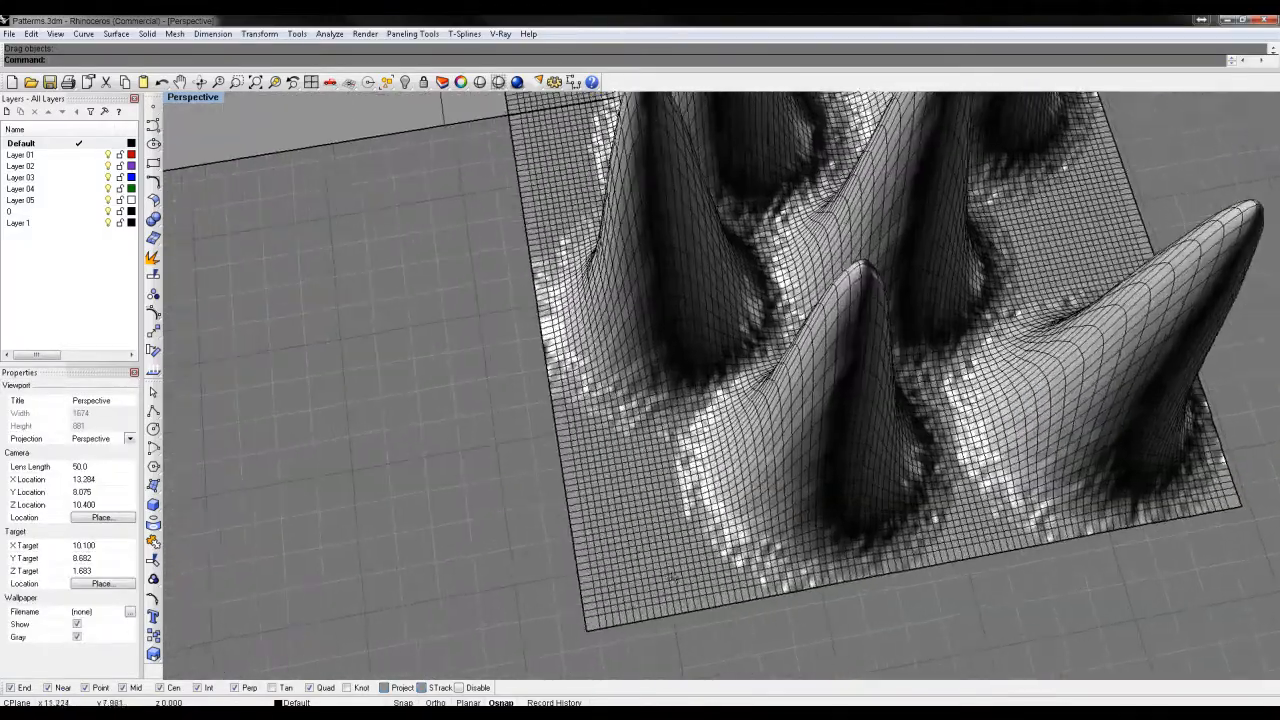
{"action": "right_click_drag", "start_coordinate": [570, 590], "coordinate": [722, 562]}
{"action": "right_click_drag", "start_coordinate": [590, 567], "coordinate": [706, 509], "text": "shift"}
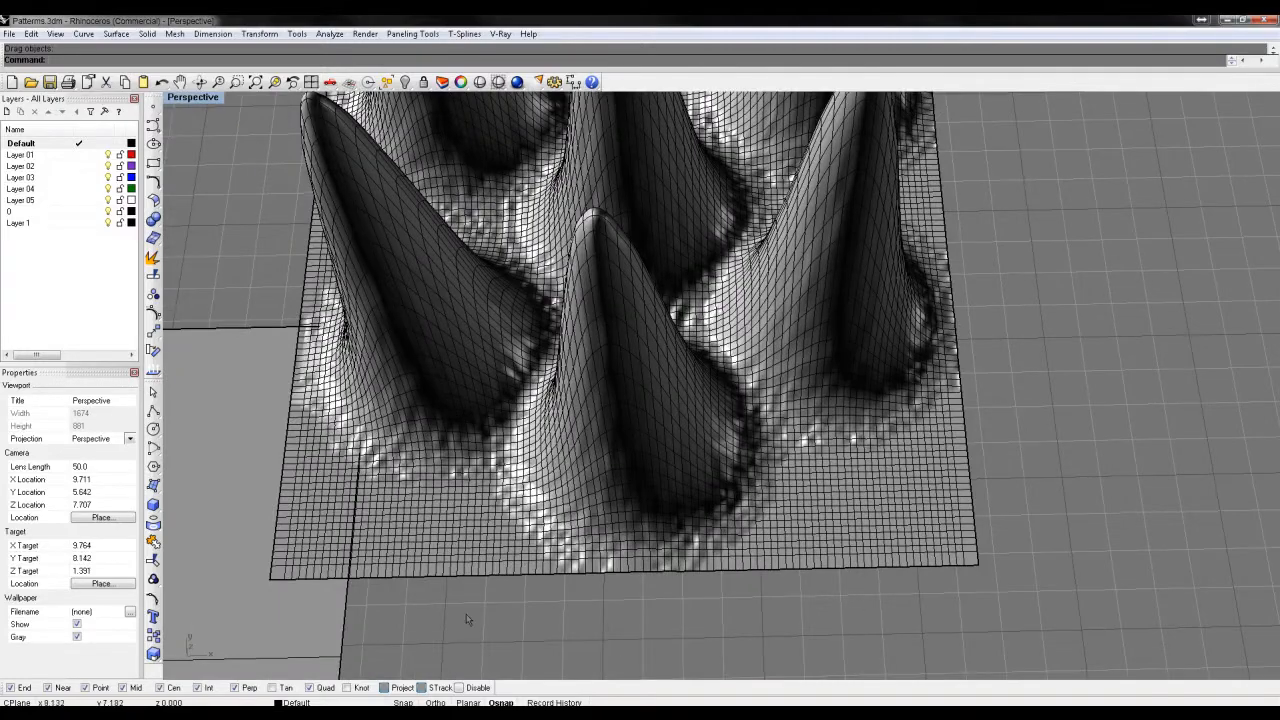
{"action": "right_click_drag", "start_coordinate": [1147, 222], "coordinate": [790, 357]}
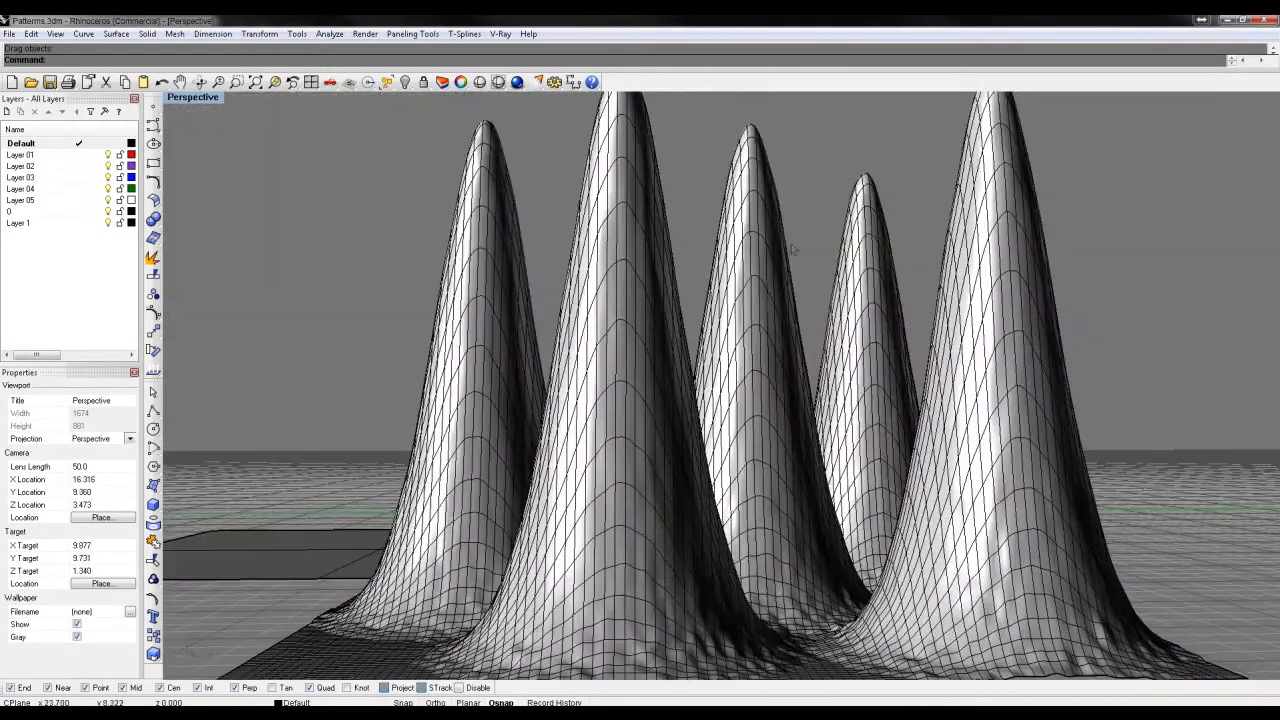
{"action": "left_click", "coordinate": [714, 280]}
{"action": "double_click", "coordinate": [203, 97]}
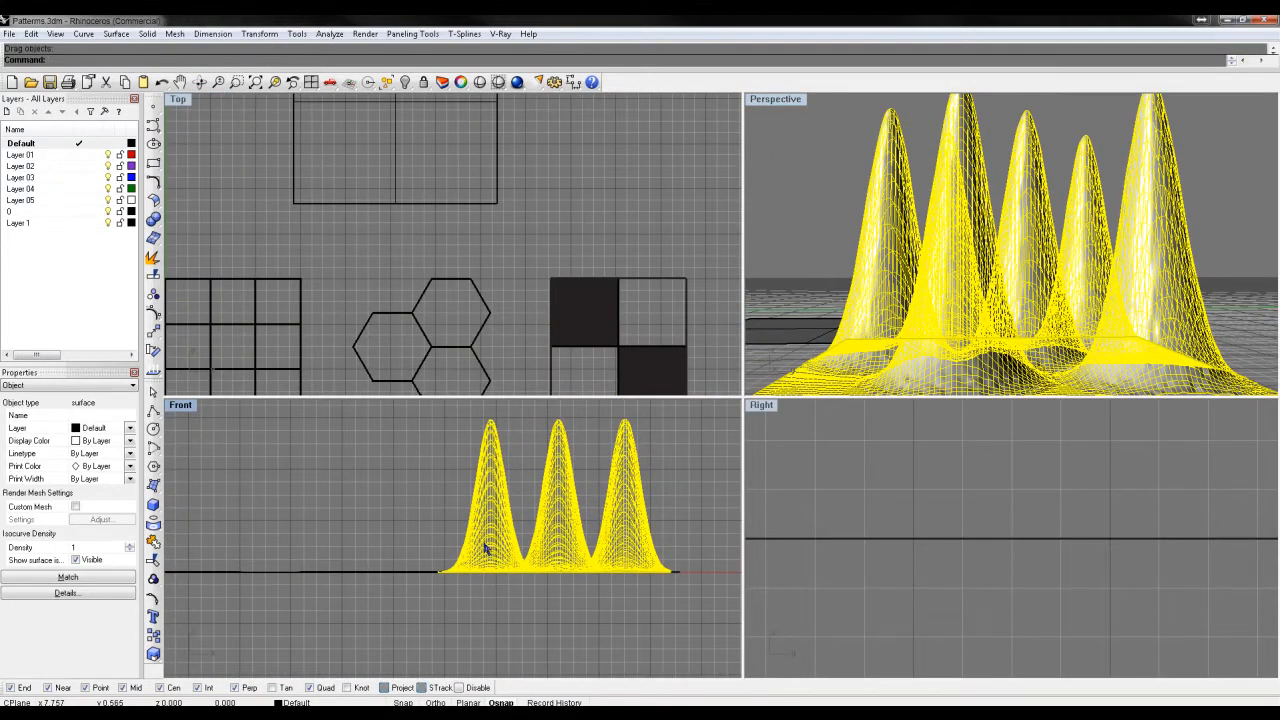
{"action": "type", "text": "Scale1D"}
{"action": "key", "text": "Return"}
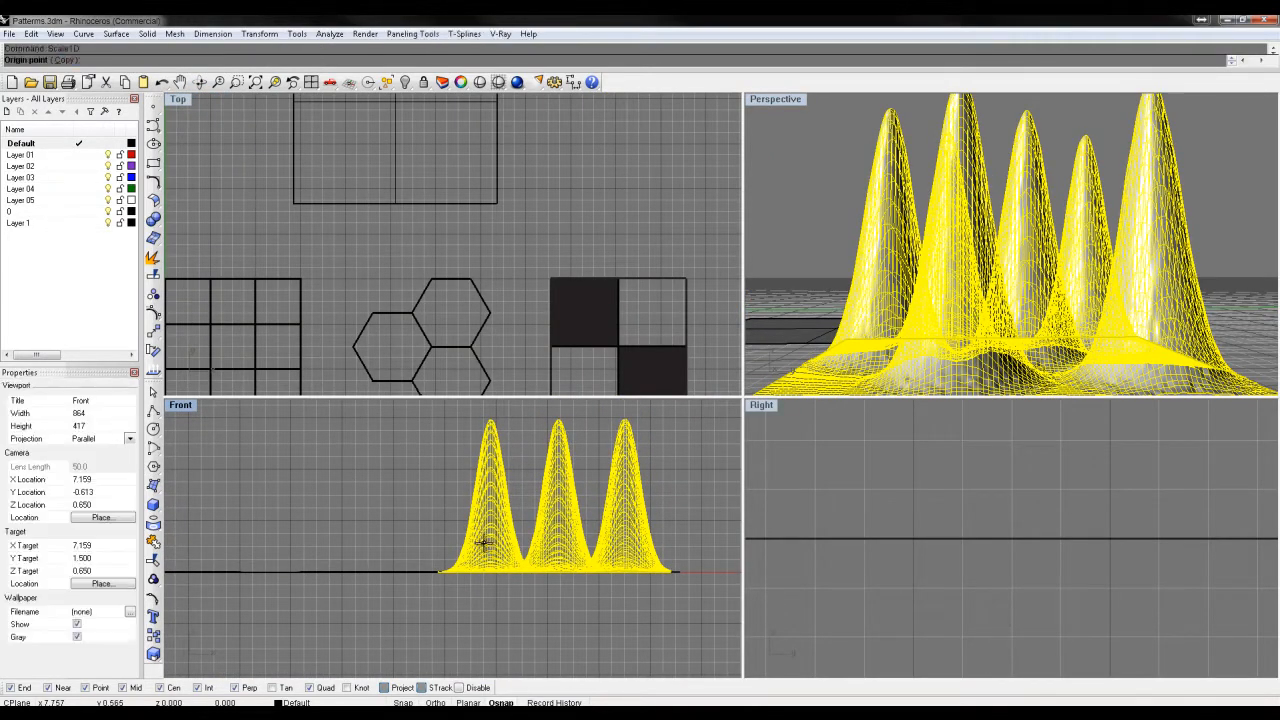
{"action": "left_click", "coordinate": [667, 574]}
{"action": "left_click", "coordinate": [654, 443]}
{"action": "left_click", "coordinate": [658, 551]}
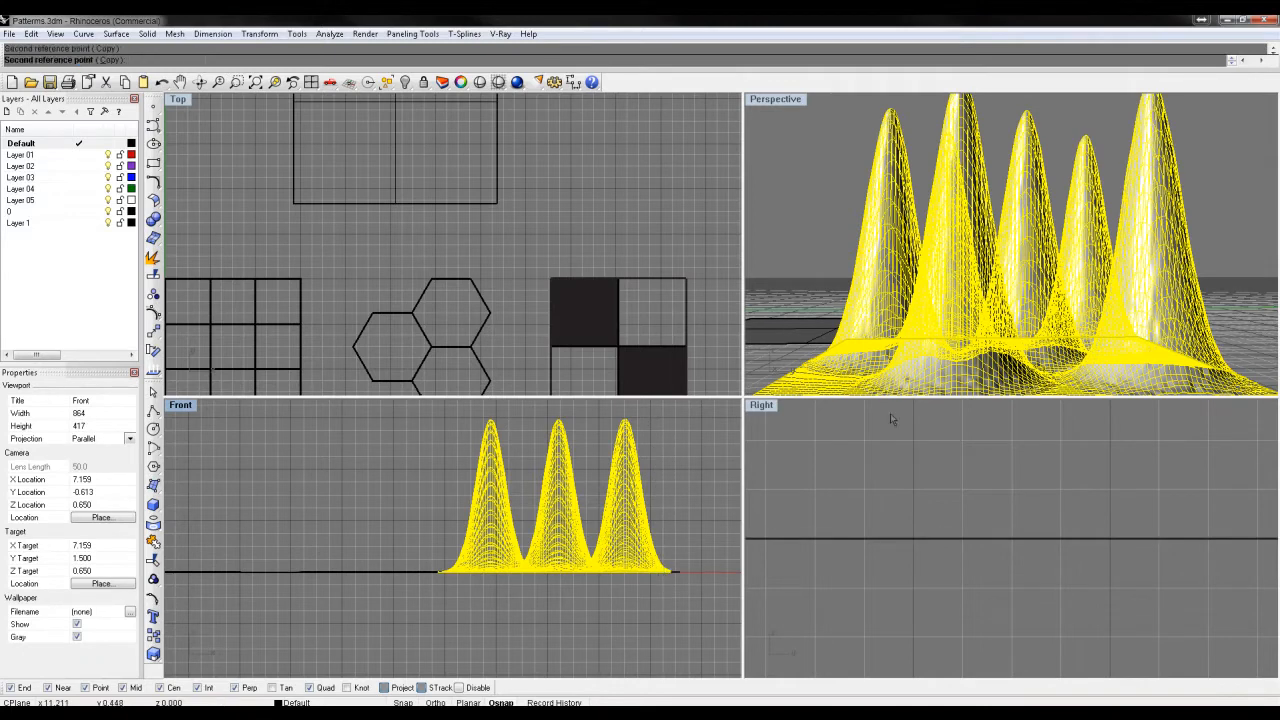
Move the flat plane behind the flattened heightfield so that they no longer overlap
{"action": "right_click_drag", "start_coordinate": [947, 248], "coordinate": [846, 191]}
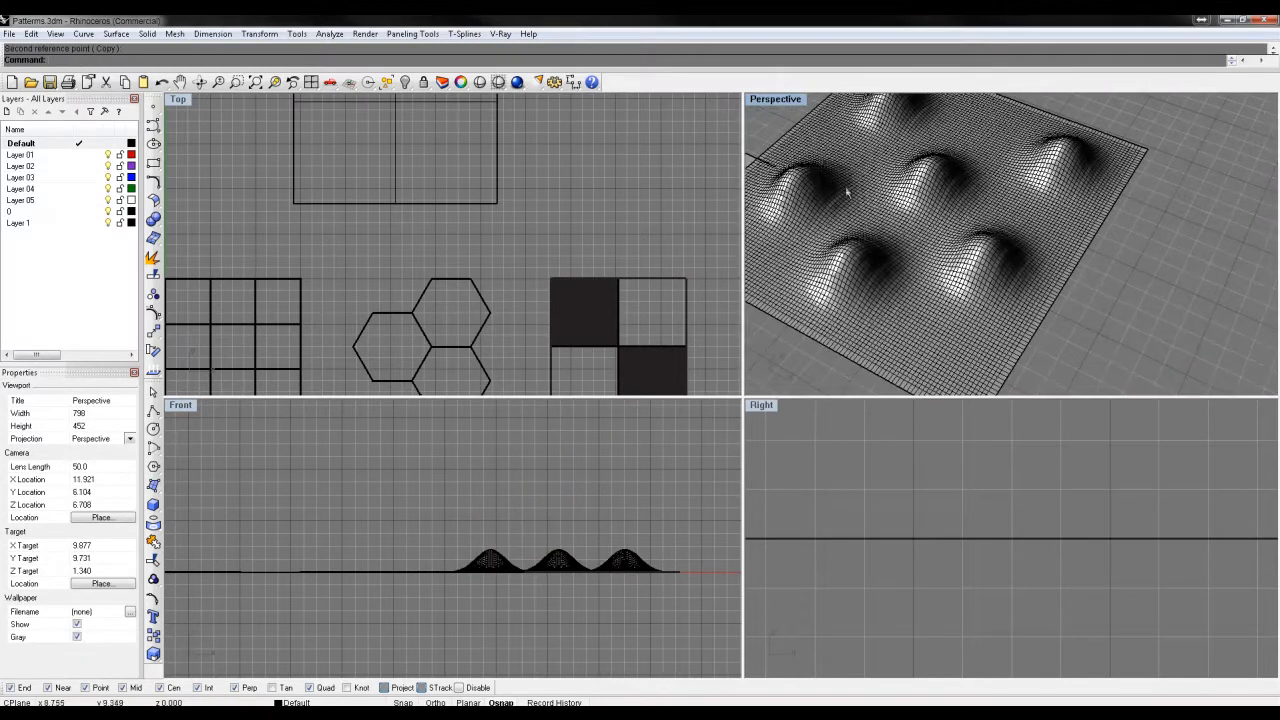
{"action": "double_click", "coordinate": [788, 96]}
{"action": "right_click_drag", "start_coordinate": [777, 213], "coordinate": [690, 472]}
{"action": "right_click_drag", "start_coordinate": [1007, 613], "coordinate": [680, 530]}
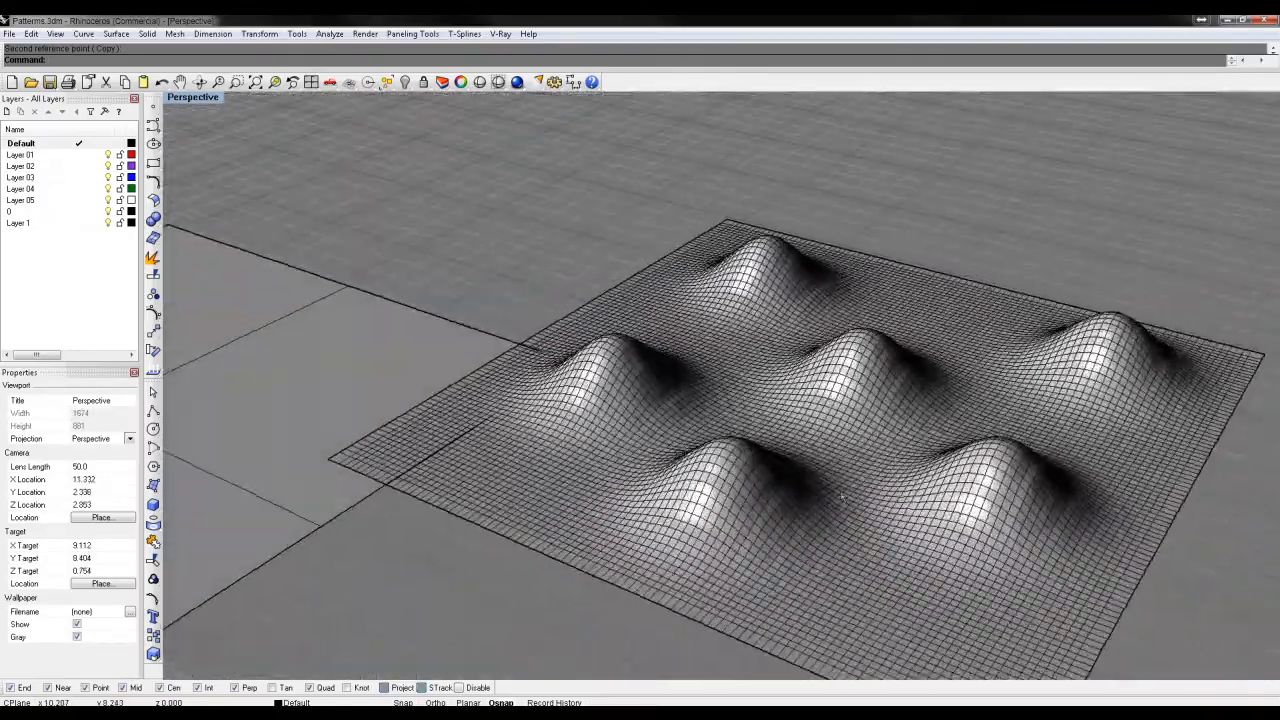
{"action": "scroll", "coordinate": [823, 420], "scroll_direction": "down", "scroll_amount": 10}
{"action": "right_click_drag", "start_coordinate": [823, 420], "coordinate": [803, 396]}
{"action": "scroll", "coordinate": [797, 409], "scroll_direction": "up", "scroll_amount": 10}
{"action": "left_click", "coordinate": [371, 250]}
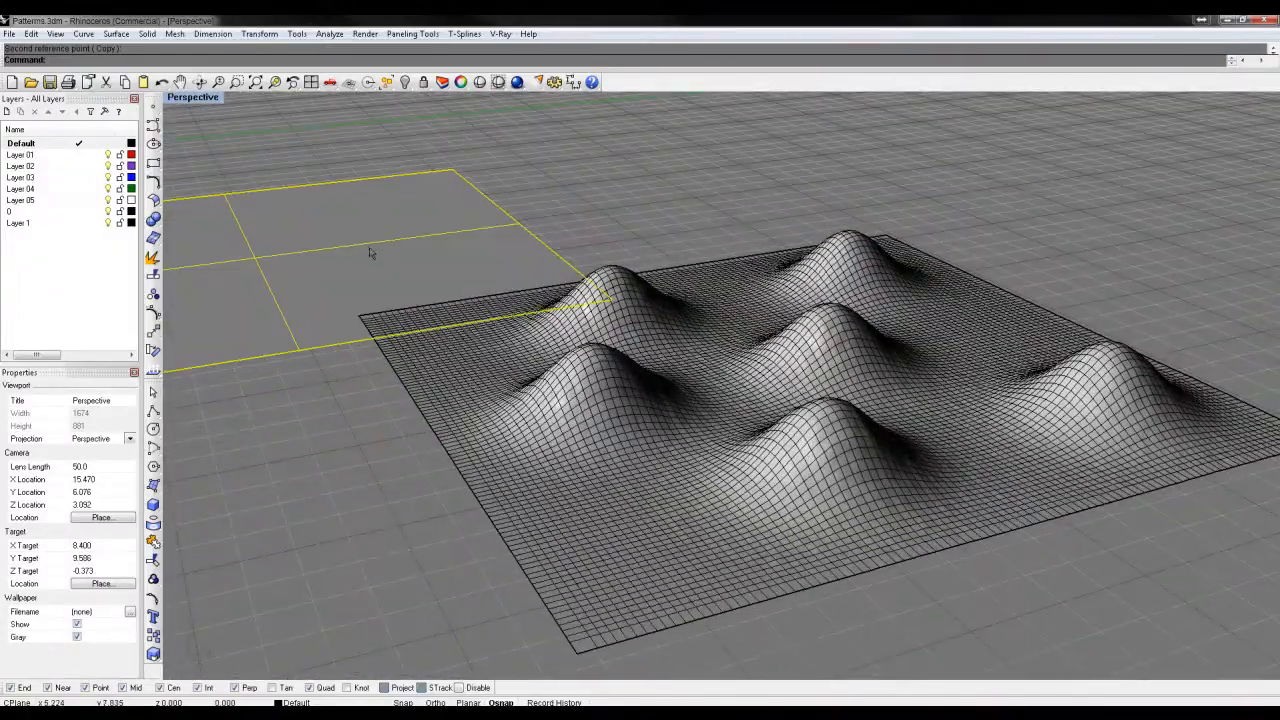
{"action": "left_click_drag", "start_coordinate": [358, 248], "coordinate": [629, 187]}
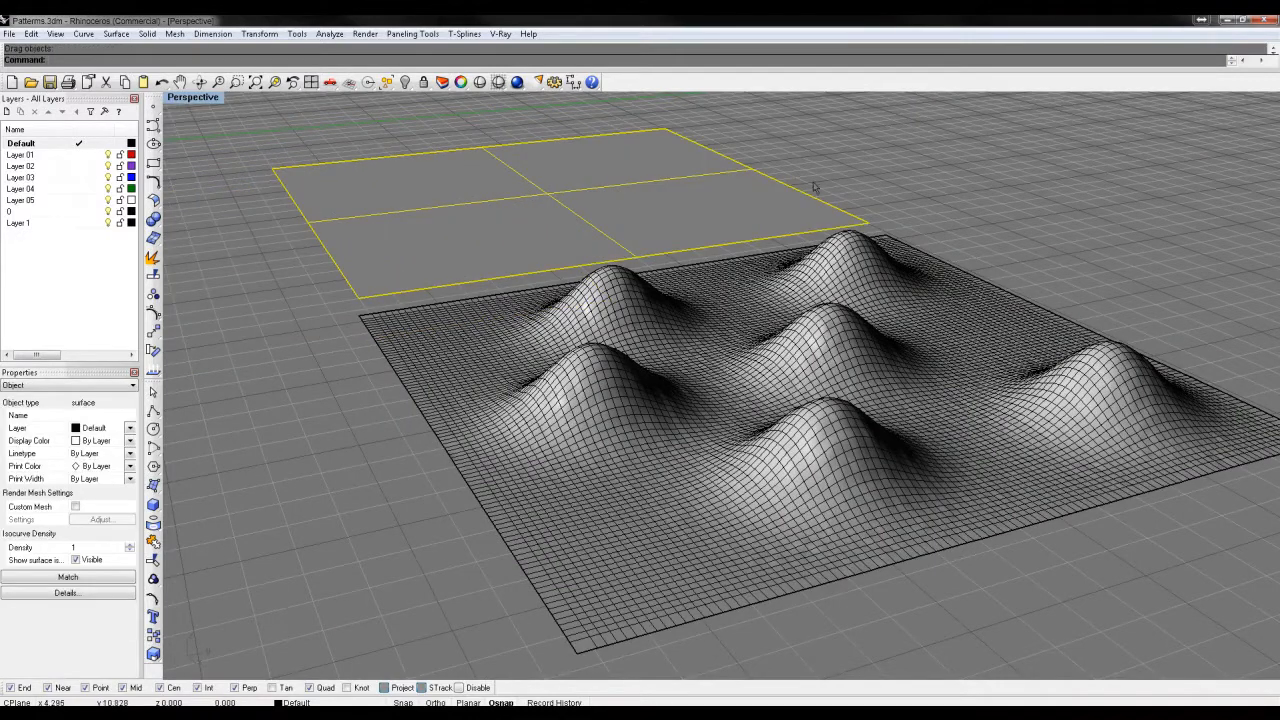
{"action": "left_click", "coordinate": [1130, 191]}
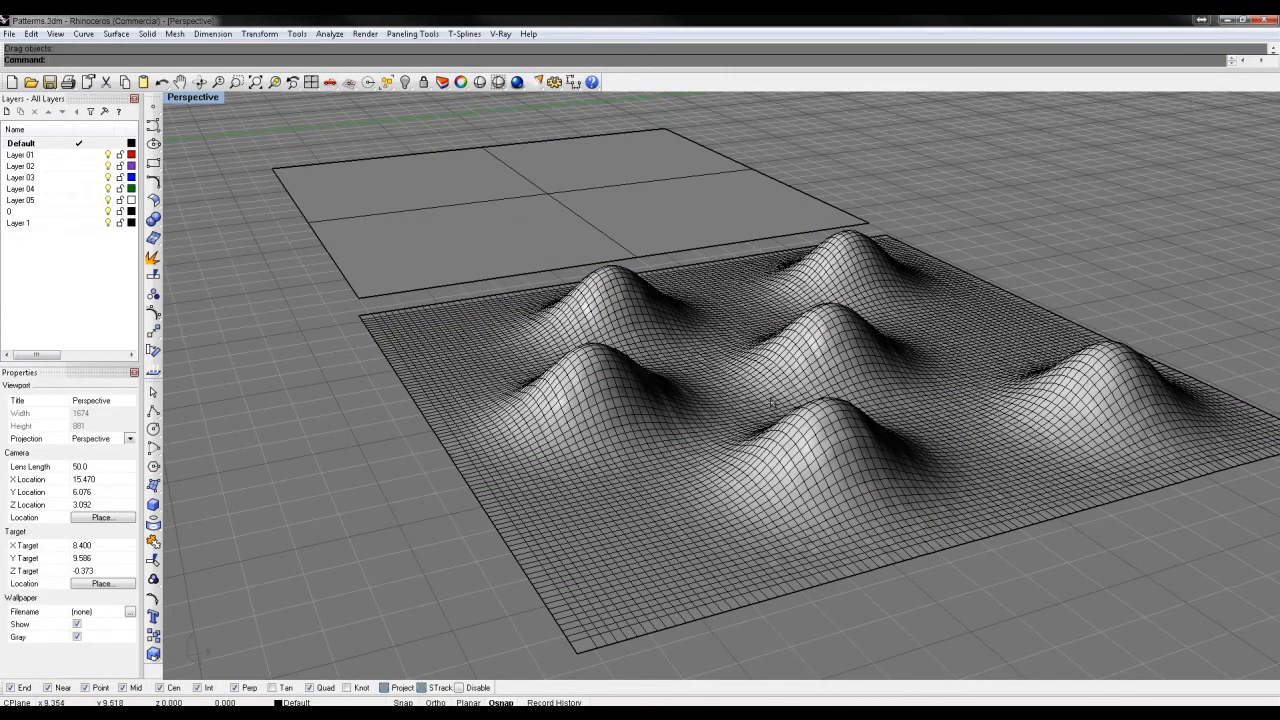
Delete both the flat plane and the heightfield surface
{"action": "right_click_drag", "start_coordinate": [780, 396], "coordinate": [718, 415]}
{"action": "scroll", "coordinate": [903, 374], "scroll_direction": "down", "scroll_amount": 8}
{"action": "right_click_drag", "start_coordinate": [750, 364], "coordinate": [892, 482]}
{"action": "left_click_drag", "start_coordinate": [892, 482], "coordinate": [606, 286]}
{"action": "key", "text": "Delete"}
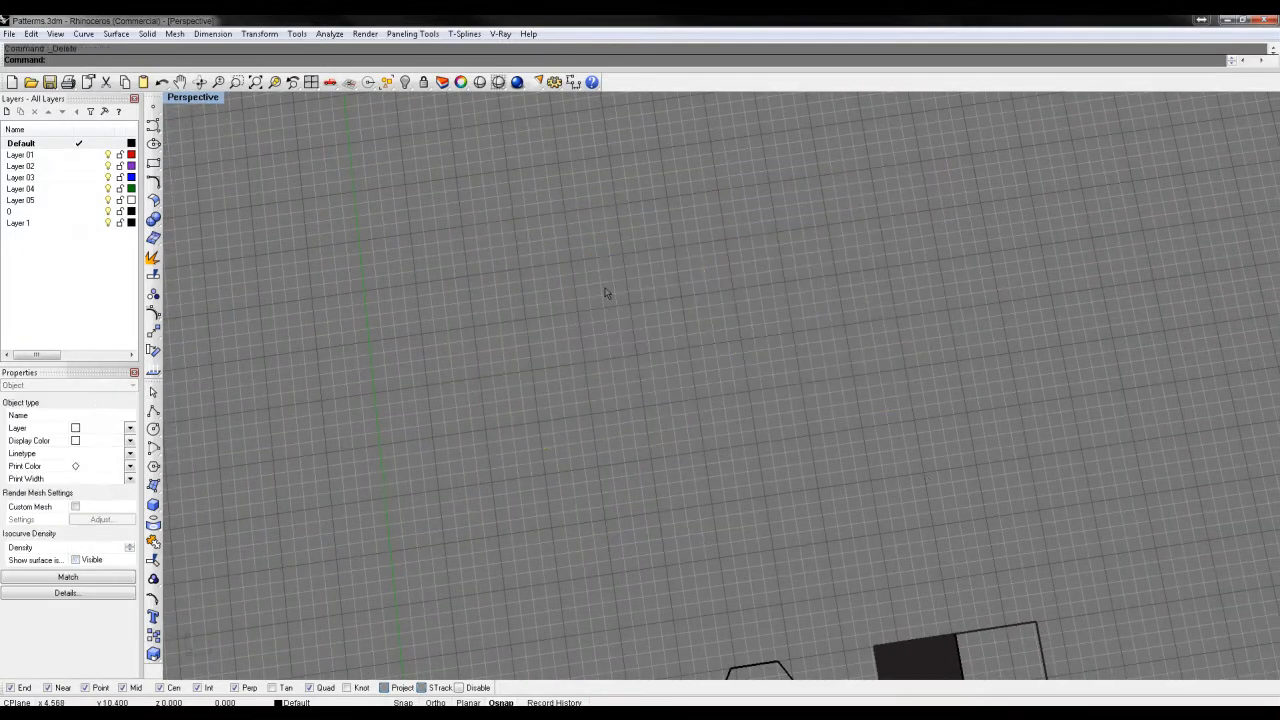
Switch to a maximized Top view that shows the square grid, hexagon and checkerboard patterns together
{"action": "key", "text": "ctrl+F1"}
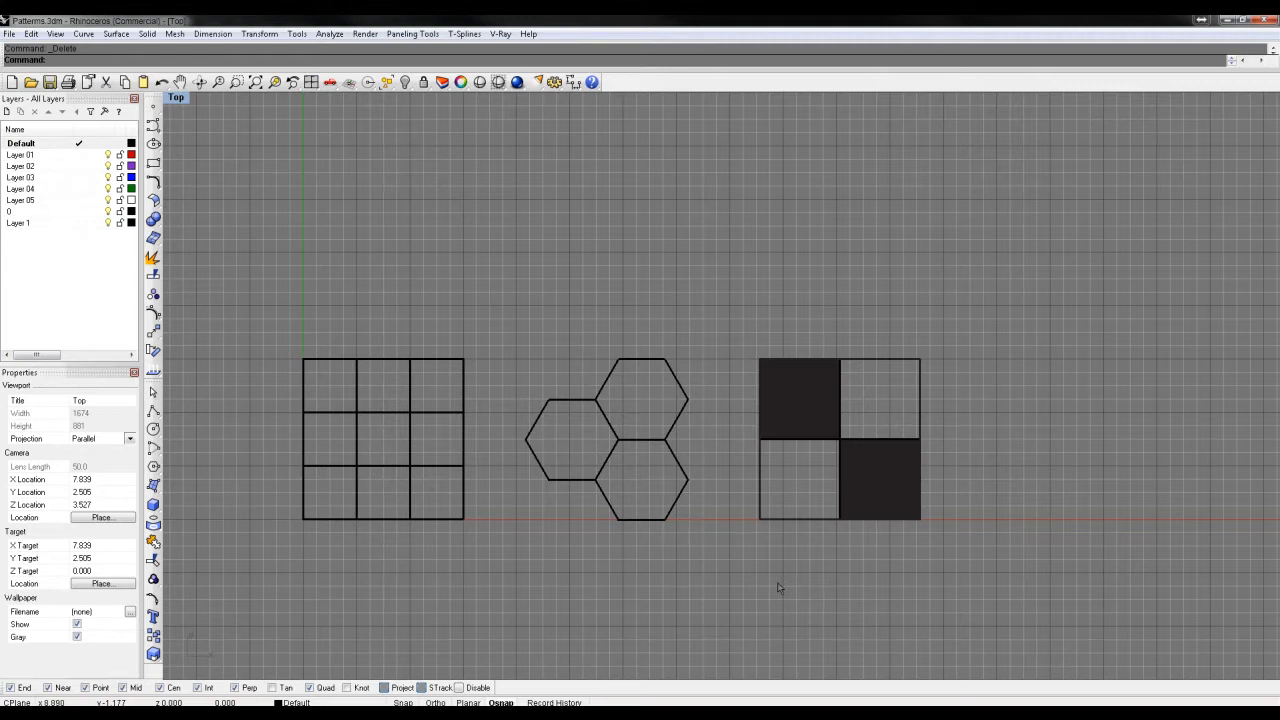
{"action": "right_click_drag", "start_coordinate": [440, 475], "coordinate": [420, 523]}
{"action": "mouse_move", "coordinate": [404, 450]}
{"action": "right_mouse_down"}
{"action": "mouse_move", "coordinate": [557, 437]}
{"action": "mouse_move", "coordinate": [394, 438]}
{"action": "right_mouse_up"}
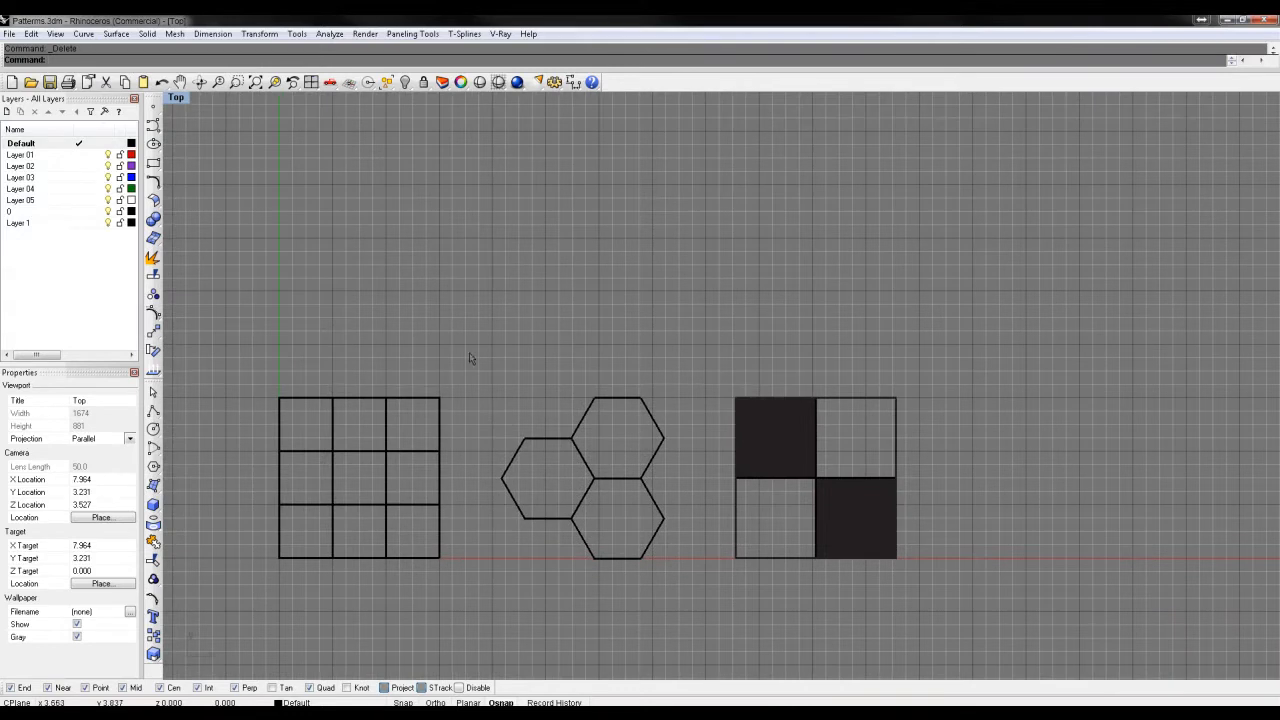
{"action": "left_click_drag", "start_coordinate": [697, 614], "coordinate": [698, 613]}
{"action": "left_click_drag", "start_coordinate": [690, 328], "coordinate": [1000, 611]}
{"action": "right_click", "coordinate": [701, 590]}
{"action": "left_click", "coordinate": [698, 594]}
{"action": "key", "text": "Escape"}
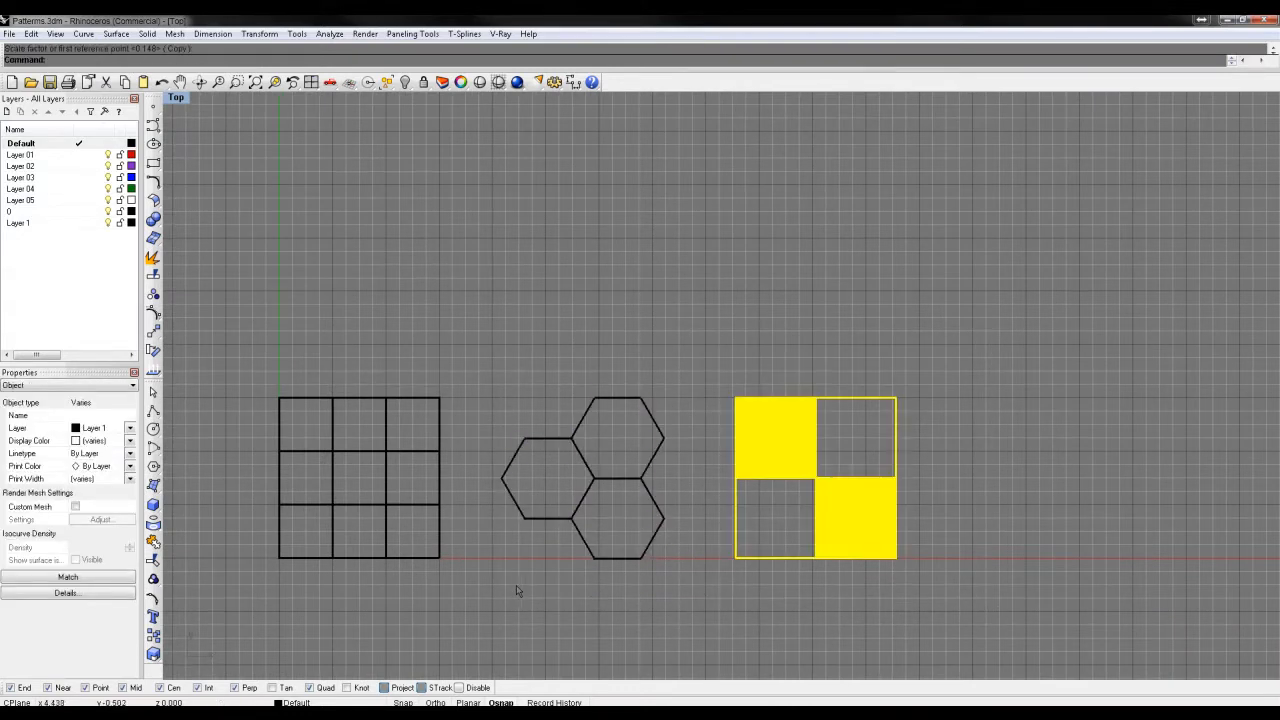
{"action": "key", "text": "Escape"}
Examine the line segments that make up the square grid by selecting the edges of several cells
{"action": "right_click_drag", "start_coordinate": [500, 597], "coordinate": [631, 572]}
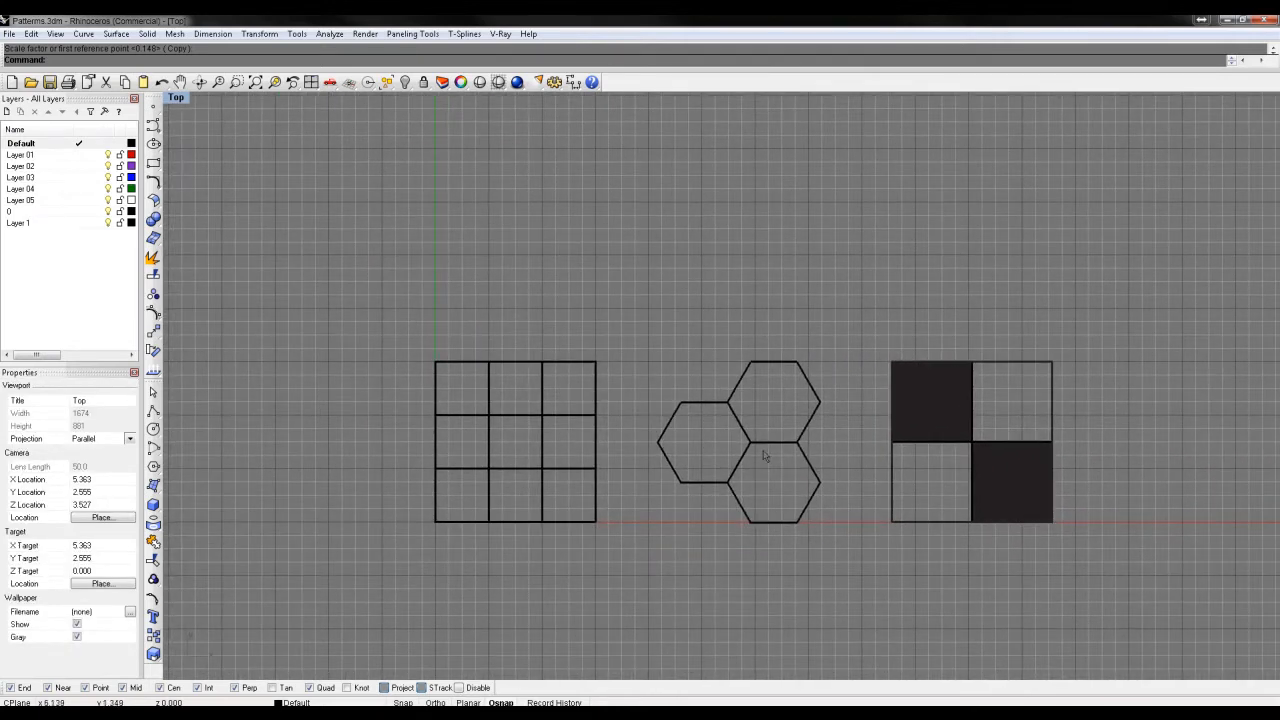
{"action": "scroll", "coordinate": [491, 463], "scroll_direction": "up", "scroll_amount": 4}
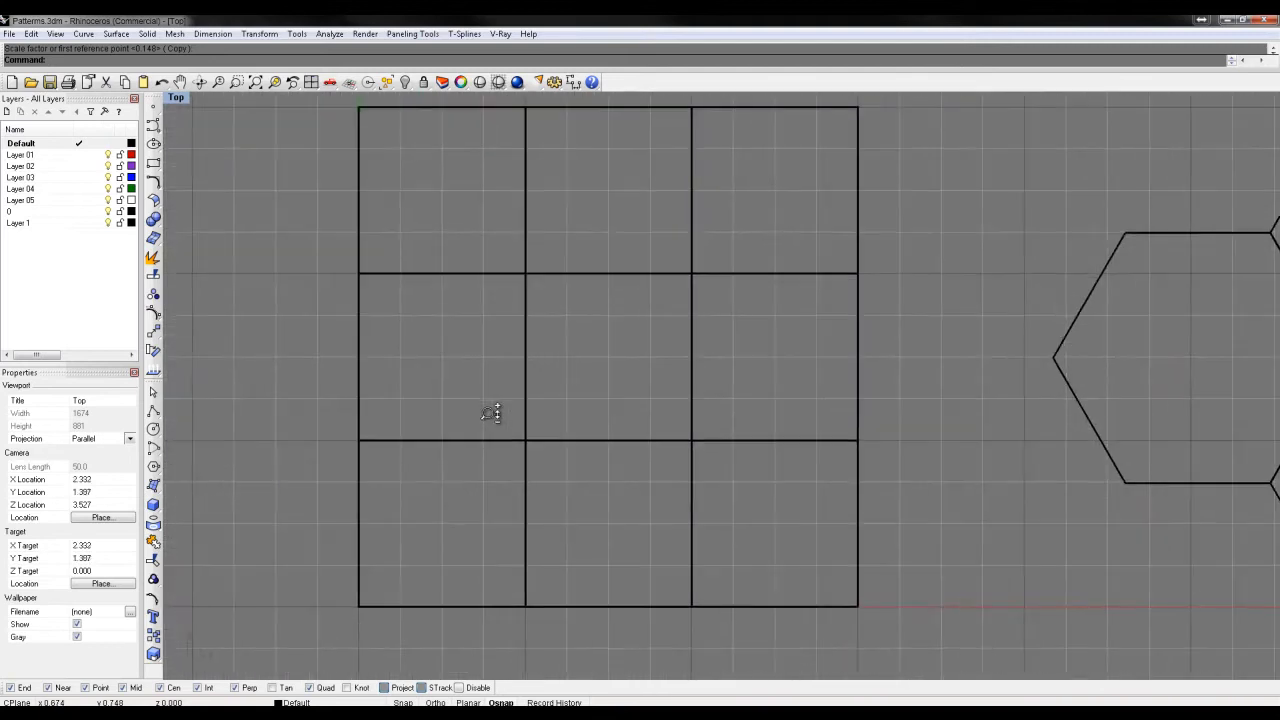
{"action": "scroll", "coordinate": [509, 394], "scroll_direction": "down", "scroll_amount": 1}
{"action": "left_click_drag", "start_coordinate": [467, 147], "coordinate": [397, 193]}
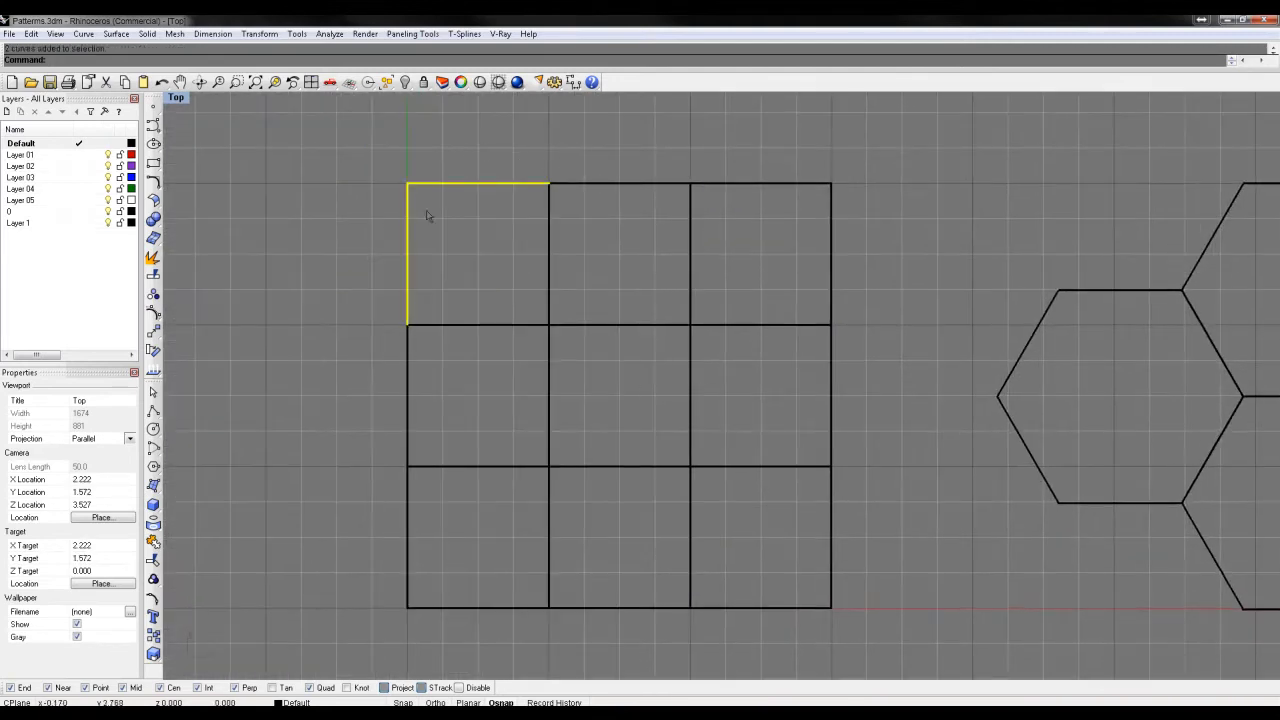
{"action": "left_click_drag", "start_coordinate": [668, 160], "coordinate": [642, 212]}
{"action": "left_click_drag", "start_coordinate": [638, 290], "coordinate": [598, 355]}
{"action": "left_click_drag", "start_coordinate": [589, 418], "coordinate": [538, 550]}
{"action": "left_click_drag", "start_coordinate": [729, 526], "coordinate": [645, 543]}
{"action": "left_click_drag", "start_coordinate": [732, 490], "coordinate": [727, 448]}
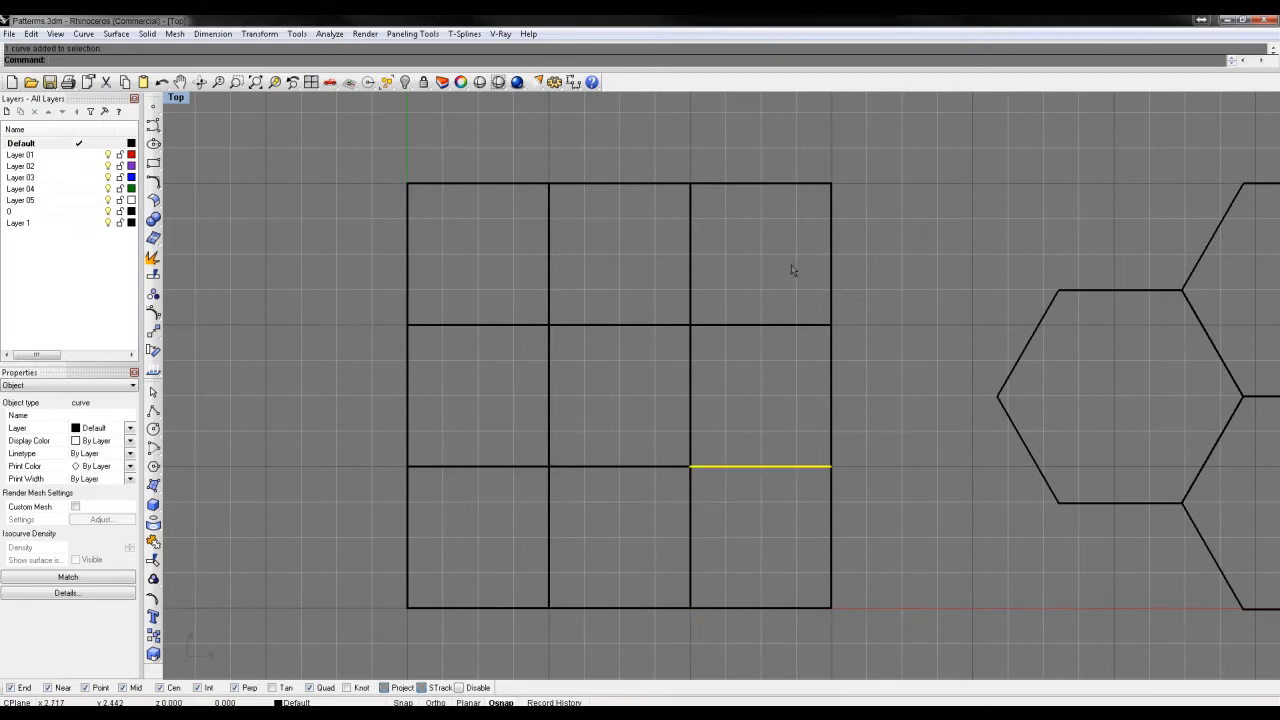
{"action": "left_click", "coordinate": [794, 272]}
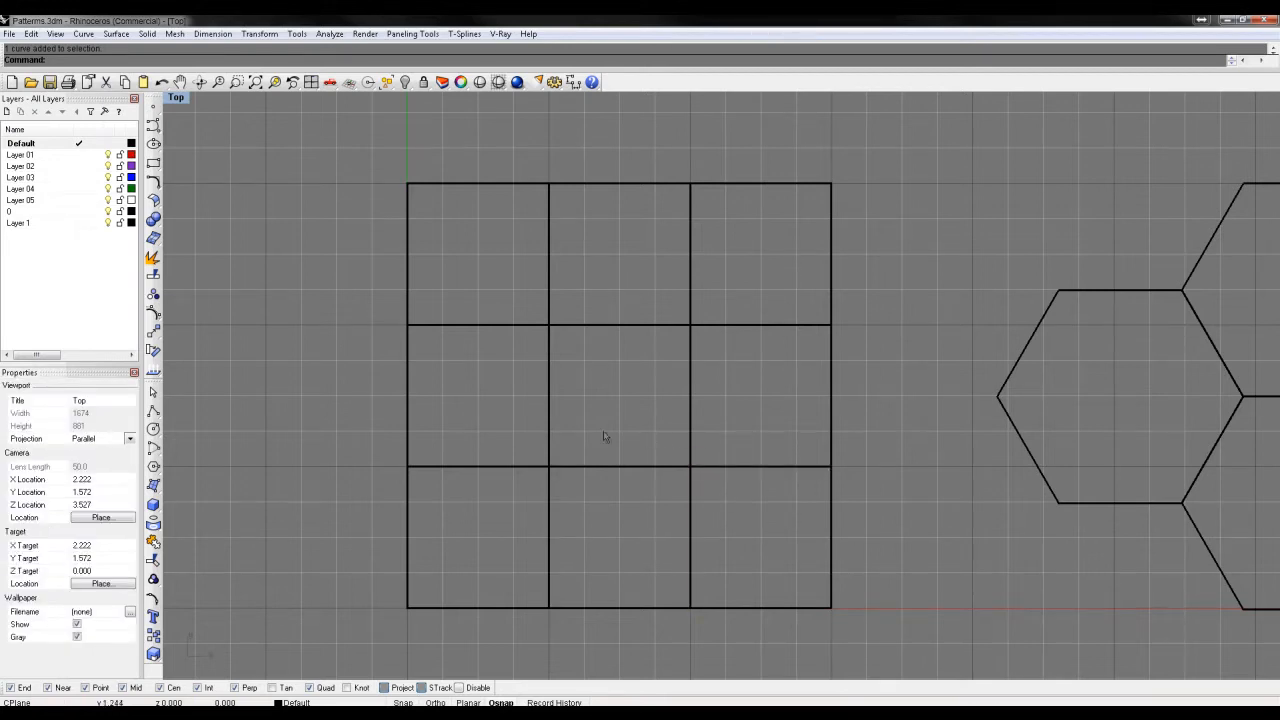
Examine the checkerboard pattern by selecting its two solid-filled squares one after the other
{"action": "right_click_drag", "start_coordinate": [546, 425], "coordinate": [555, 424]}
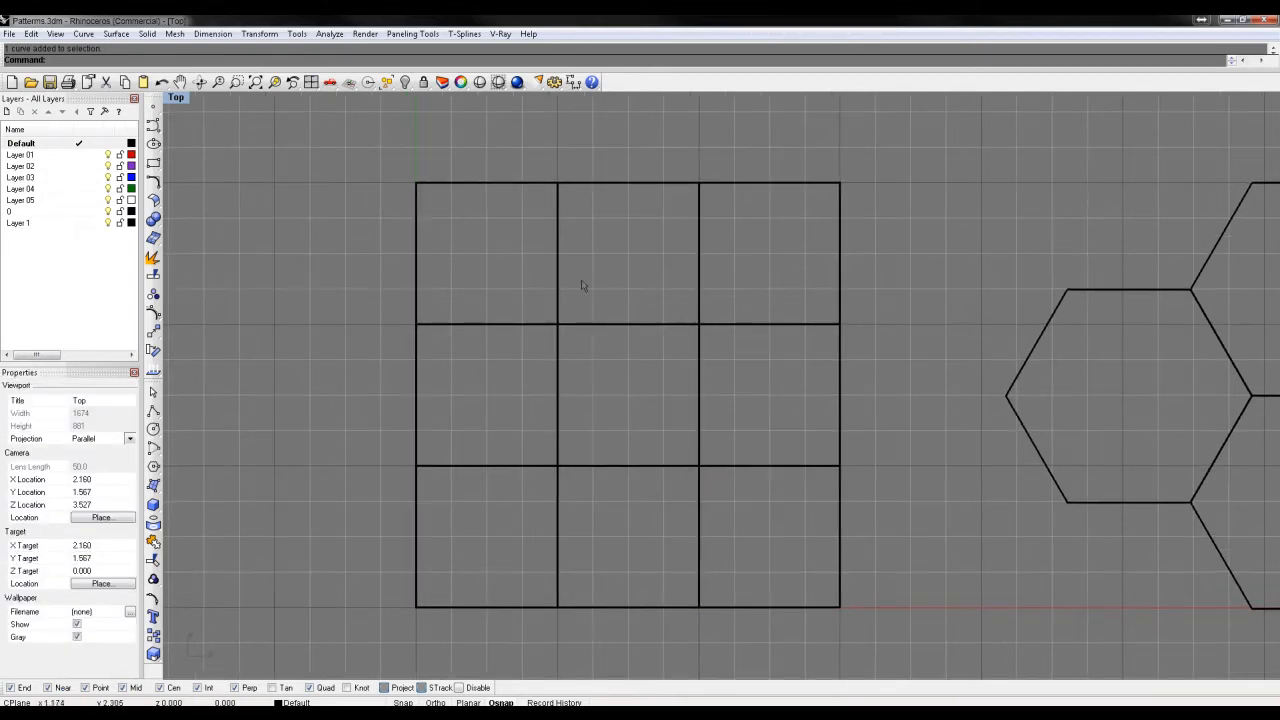
{"action": "scroll", "coordinate": [560, 283], "scroll_direction": "down", "scroll_amount": 5}
{"action": "left_click", "coordinate": [1070, 292]}
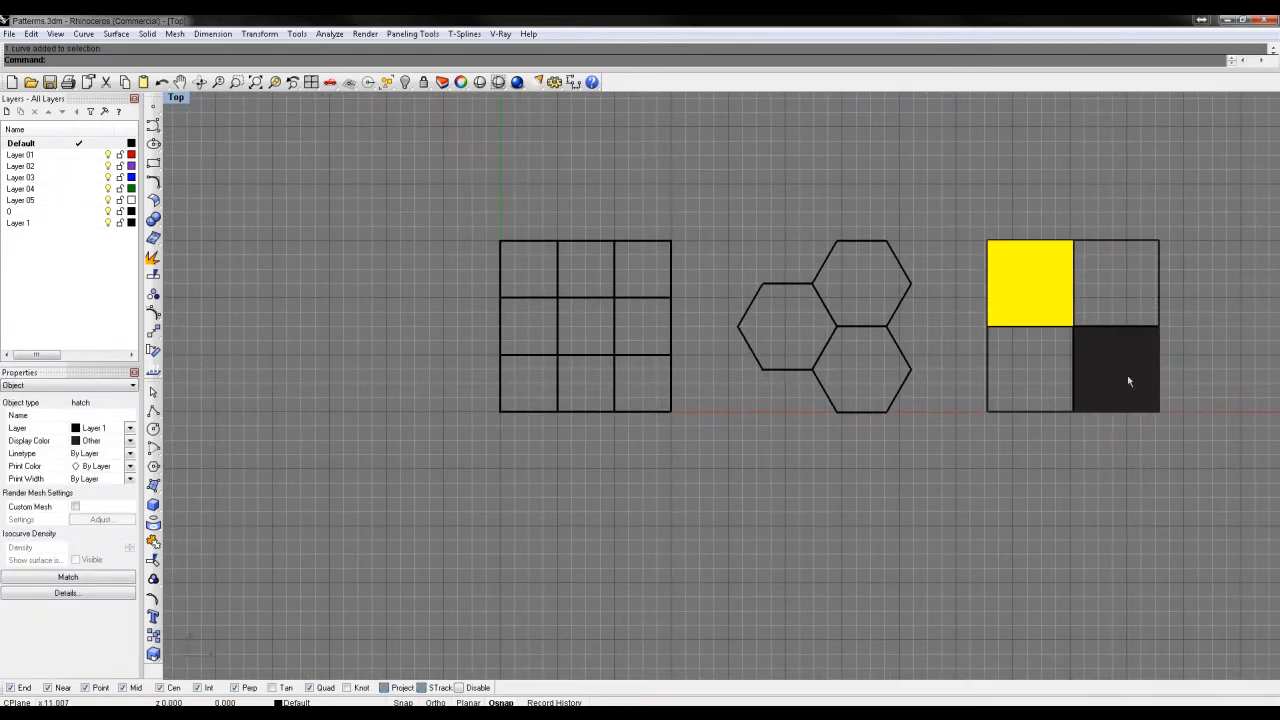
{"action": "left_click", "coordinate": [1128, 381]}
{"action": "left_click", "coordinate": [1037, 348]}
{"action": "left_click", "coordinate": [1031, 294]}
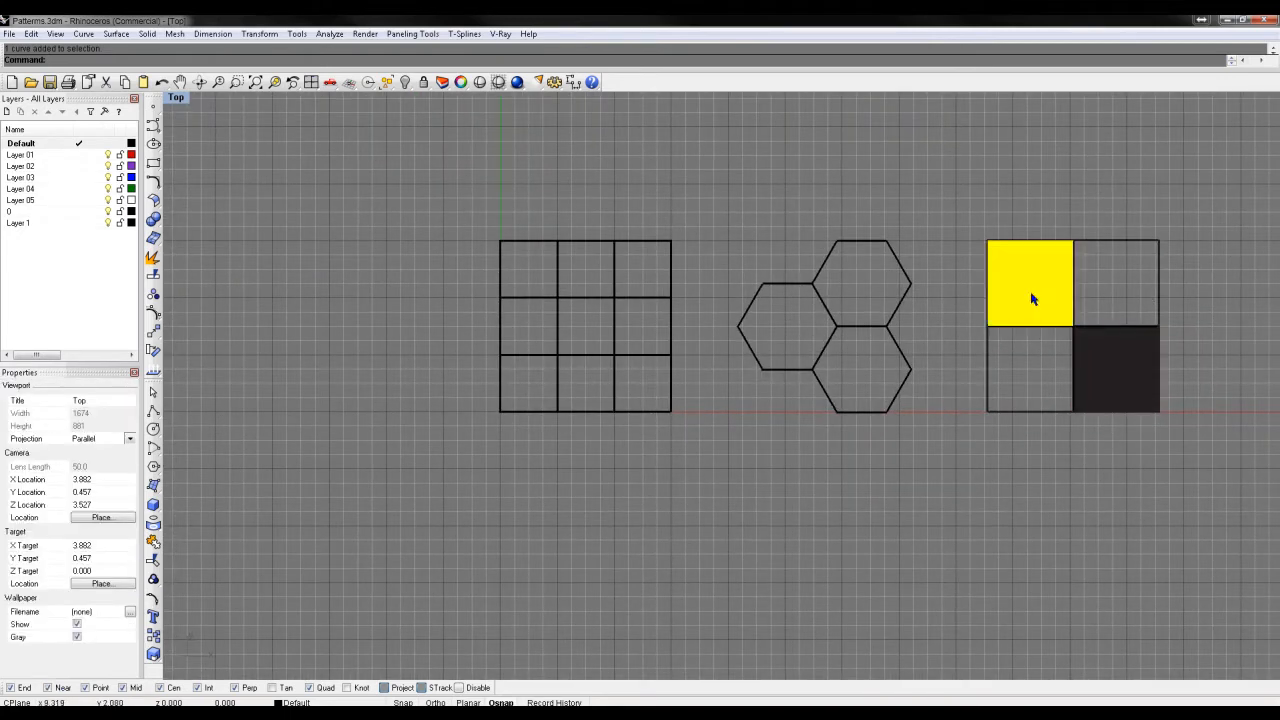
{"action": "left_click", "coordinate": [1023, 340]}
Move the left and right outer edges of the square grid's middle row about 0.45 units to the right
{"action": "scroll", "coordinate": [577, 283], "scroll_direction": "up", "scroll_amount": 6}
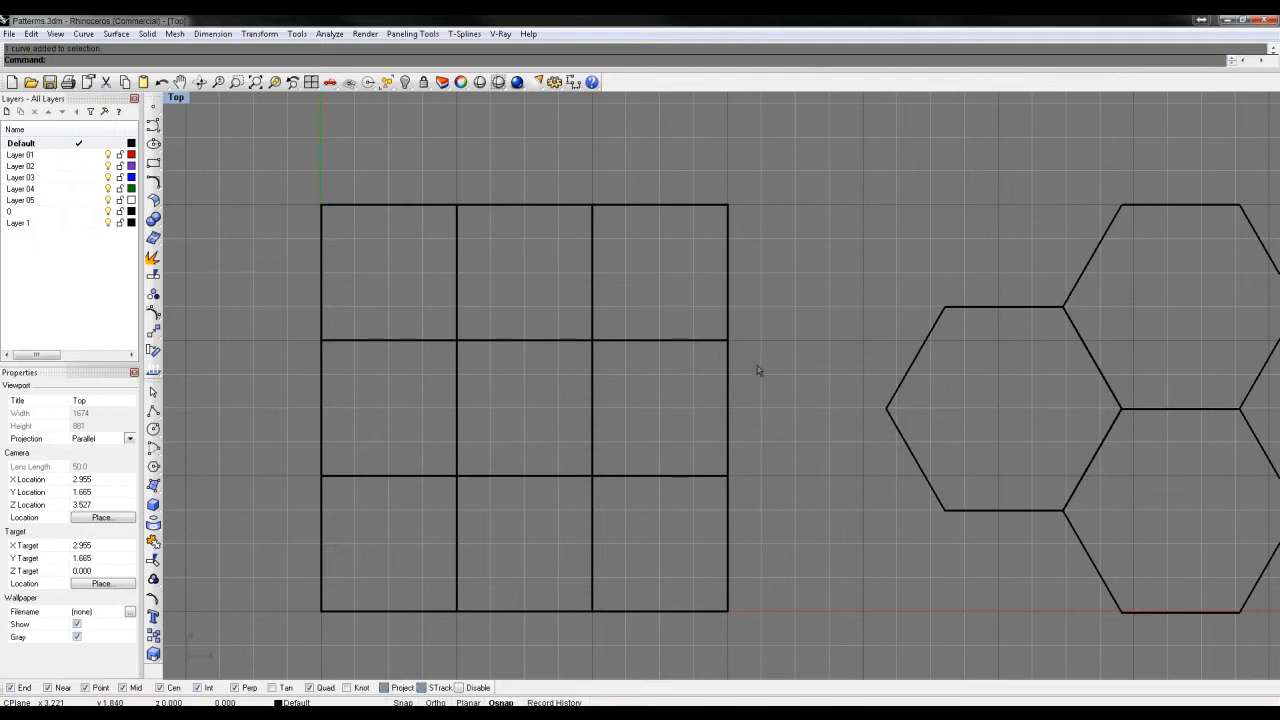
{"action": "left_click", "coordinate": [728, 404]}
{"action": "left_click", "coordinate": [321, 394], "text": "shift"}
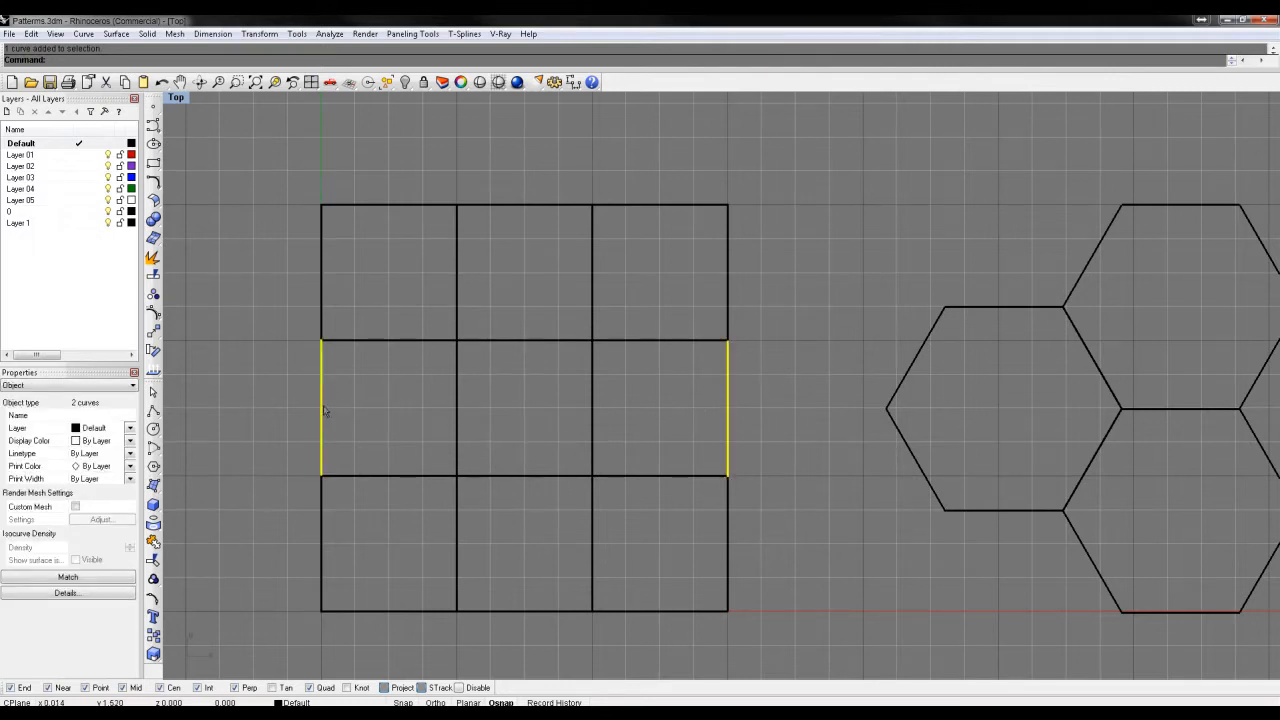
{"action": "left_click_drag", "start_coordinate": [321, 410], "coordinate": [382, 410]}
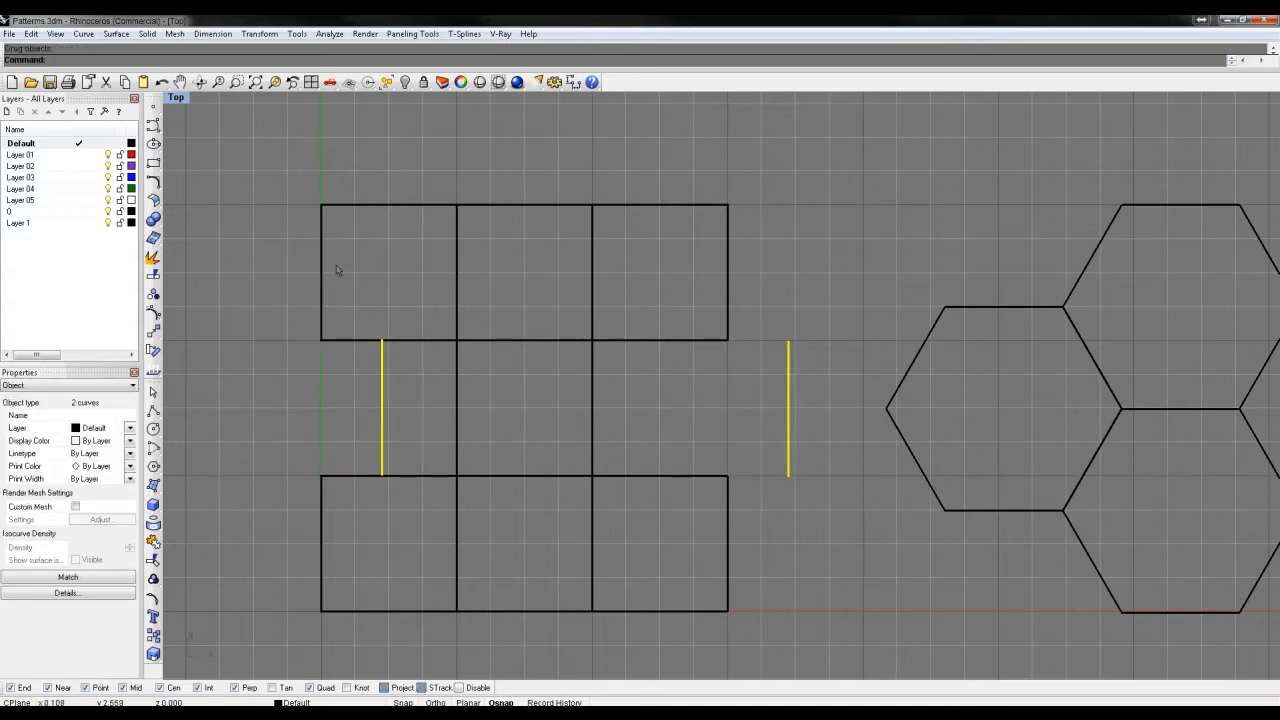
Try a copy of the whole modified grid directly beside the original to test how the shifted edges fit together
{"action": "left_click", "coordinate": [255, 166]}
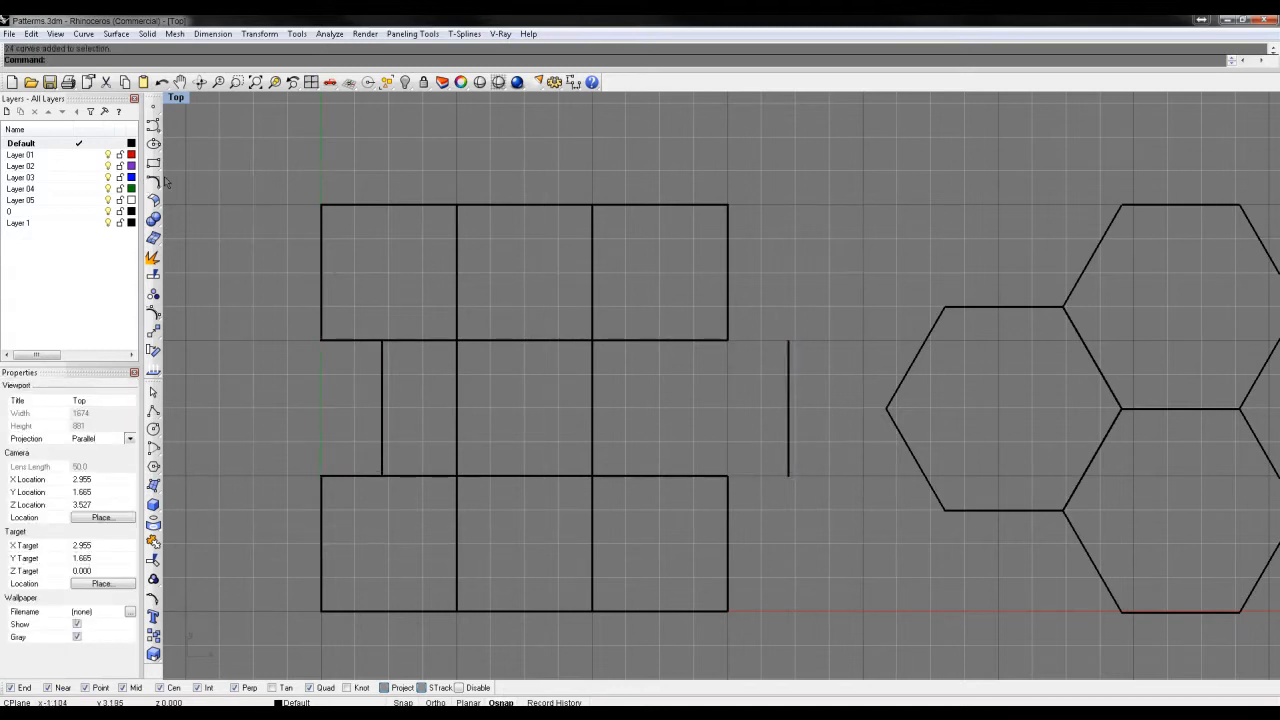
{"action": "left_click_drag", "start_coordinate": [792, 393], "coordinate": [384, 398]}
{"action": "scroll", "coordinate": [667, 390], "scroll_direction": "down", "scroll_amount": 3}
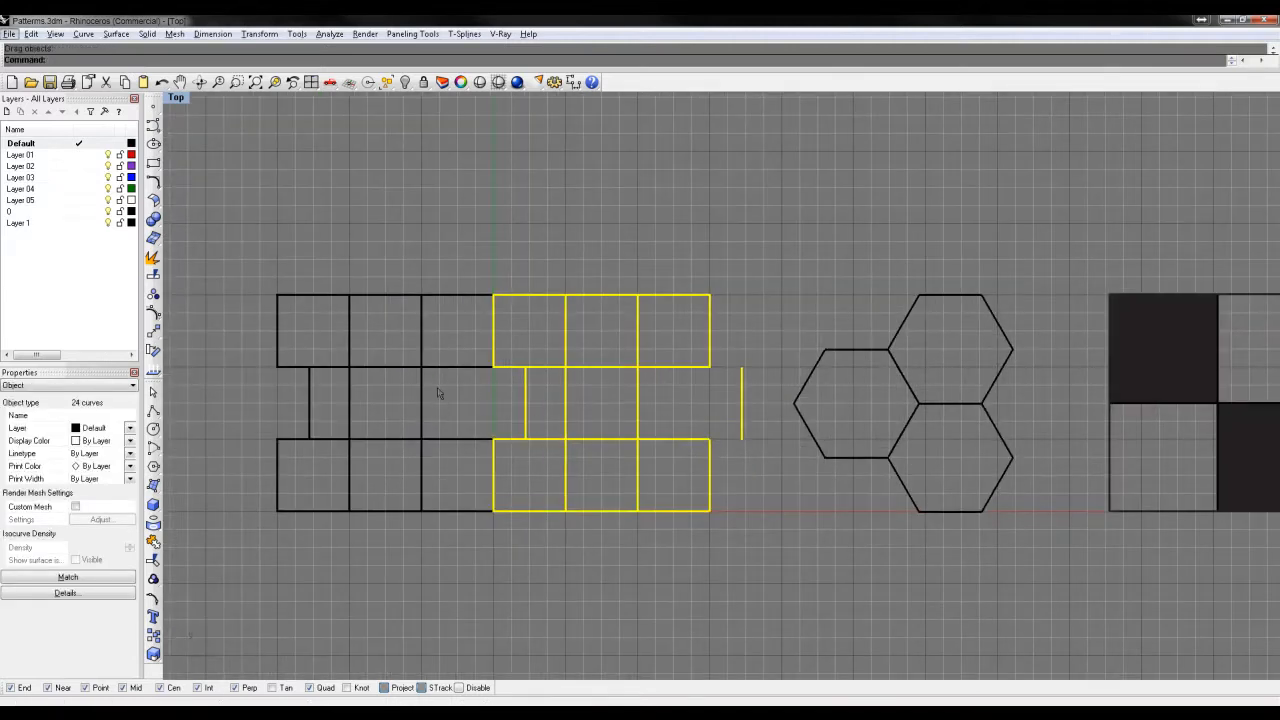
{"action": "key", "text": "ctrl+z"}
Move the top and bottom outer edges of the grid's right column up by about 0.43 units
{"action": "scroll", "coordinate": [580, 451], "scroll_direction": "up", "scroll_amount": 3}
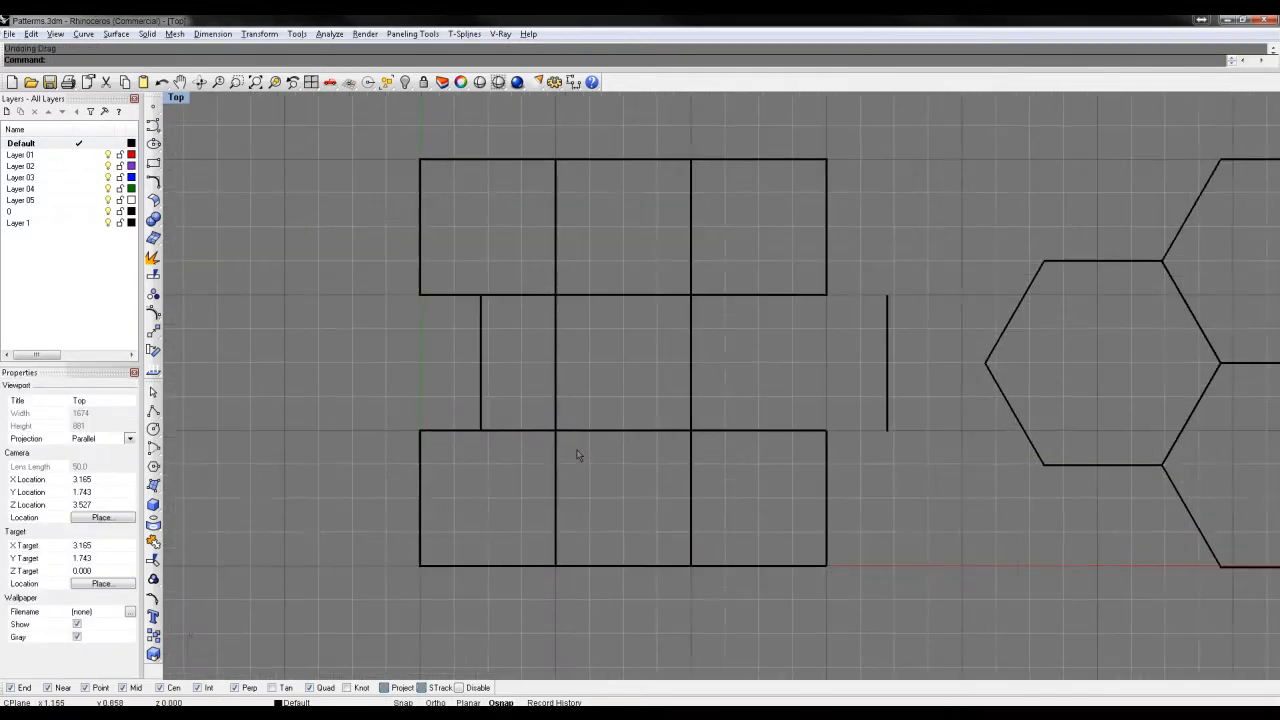
{"action": "right_click_drag", "start_coordinate": [743, 201], "coordinate": [711, 244]}
{"action": "left_click", "coordinate": [702, 207]}
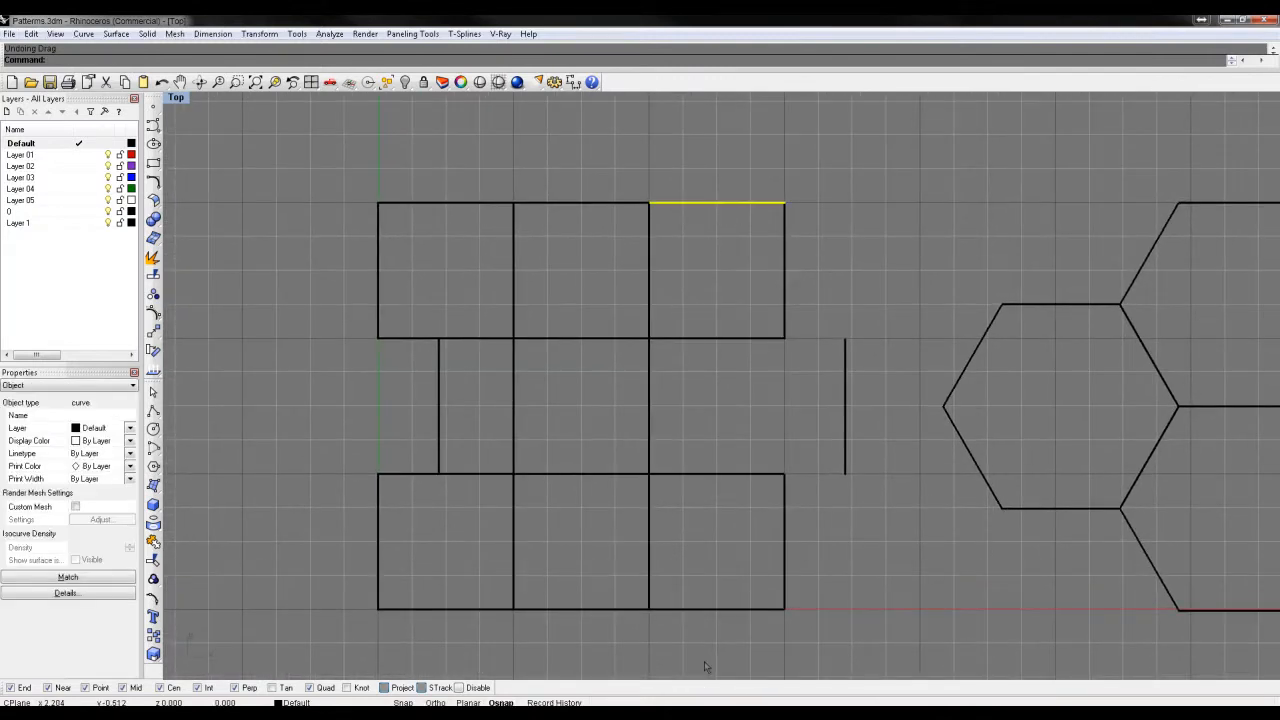
{"action": "left_click", "coordinate": [718, 610], "text": "shift"}
{"action": "left_click_drag", "start_coordinate": [718, 610], "coordinate": [717, 553]}
Move the top and bottom outer edges of the grid's left column down by about 0.33 units
{"action": "left_click", "coordinate": [472, 207]}
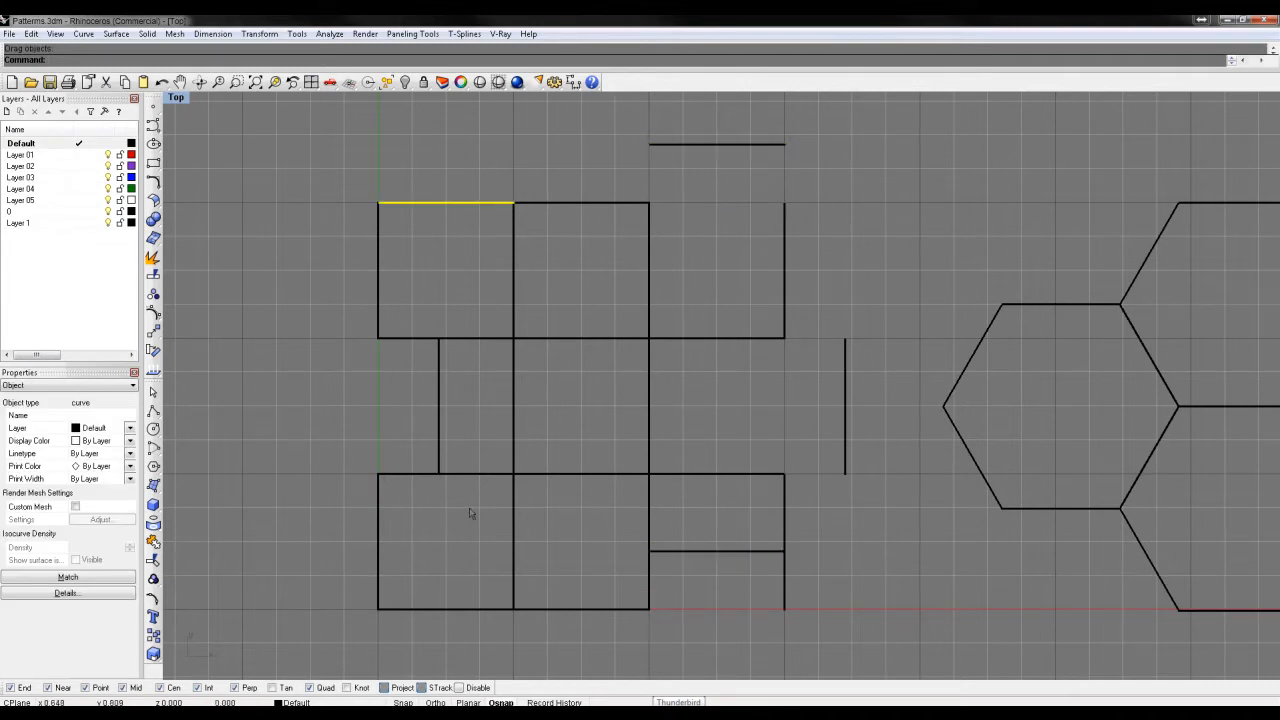
{"action": "left_click", "coordinate": [491, 609]}
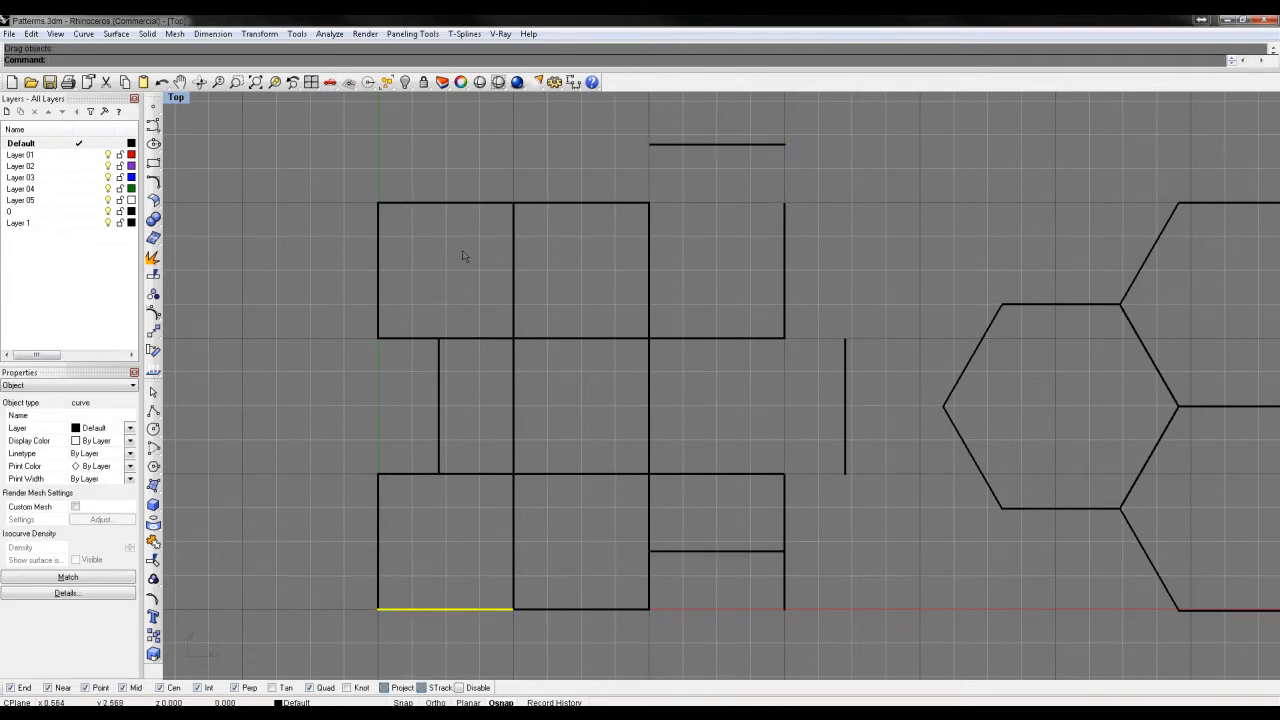
{"action": "left_click", "coordinate": [464, 203], "text": "shift"}
{"action": "left_click_drag", "start_coordinate": [464, 203], "coordinate": [464, 243]}
{"action": "left_click", "coordinate": [463, 163]}
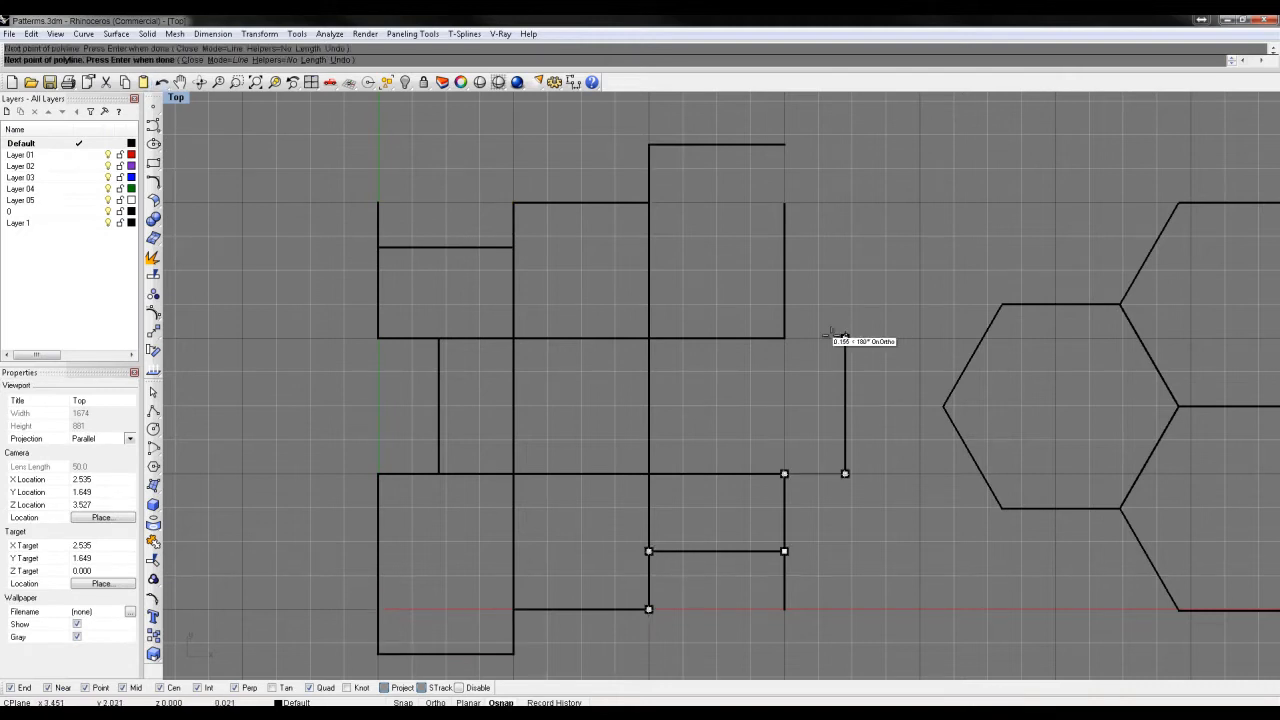
Trace the stepped outer outline of the modified grid as one closed polyline, snapping to each corner of the shifted edges
{"action": "left_click", "coordinate": [845, 338]}
{"action": "left_click", "coordinate": [784, 338]}
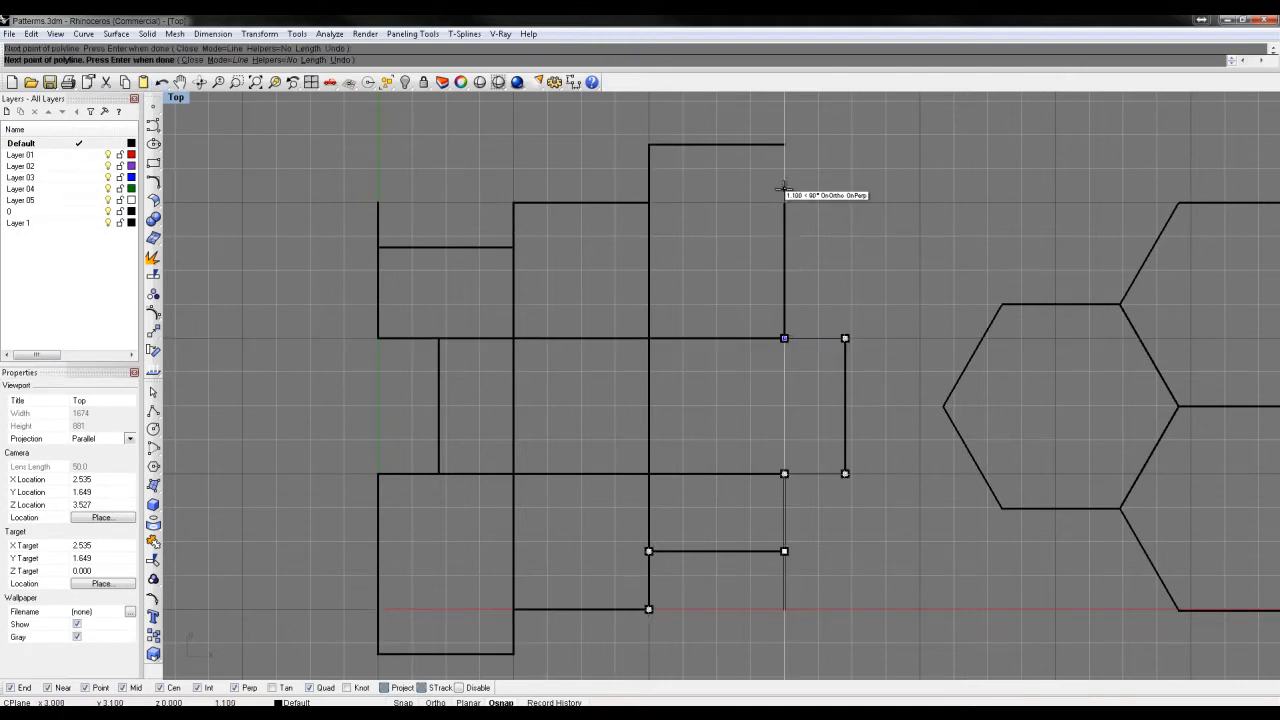
{"action": "left_click", "coordinate": [784, 144]}
{"action": "left_click", "coordinate": [649, 144]}
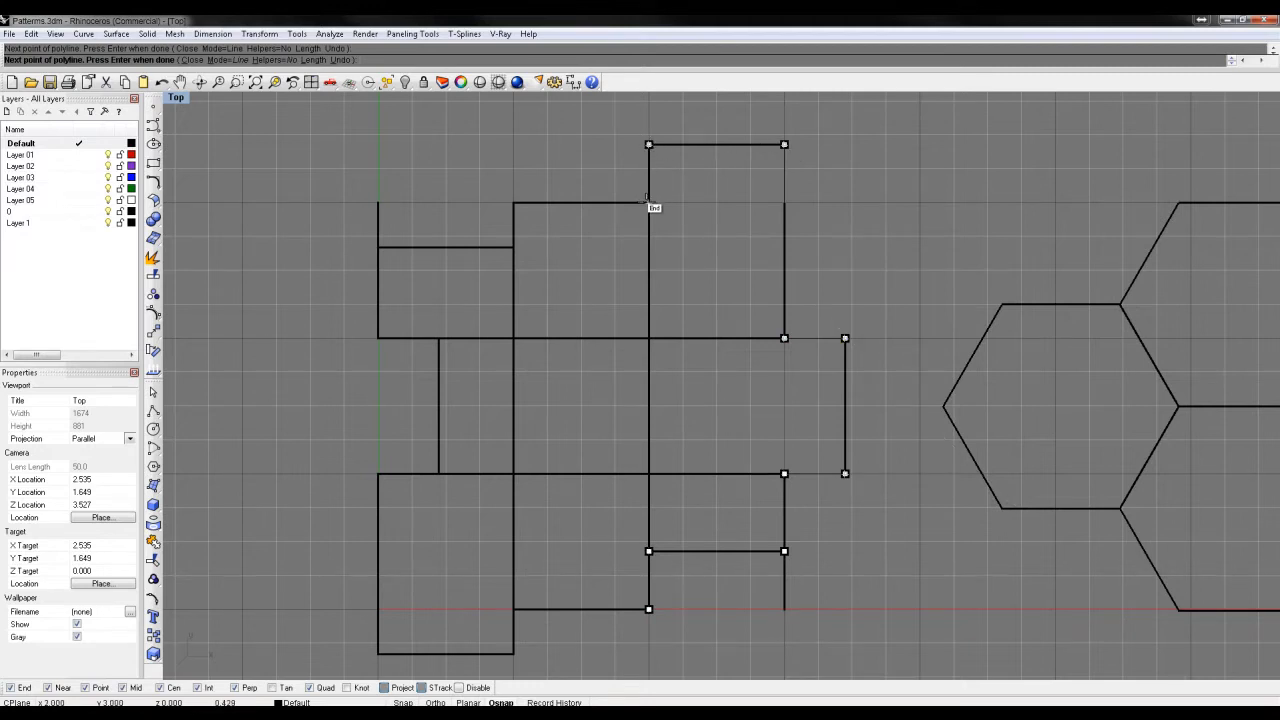
{"action": "left_click", "coordinate": [649, 202]}
{"action": "left_click", "coordinate": [513, 202]}
{"action": "left_click", "coordinate": [513, 247]}
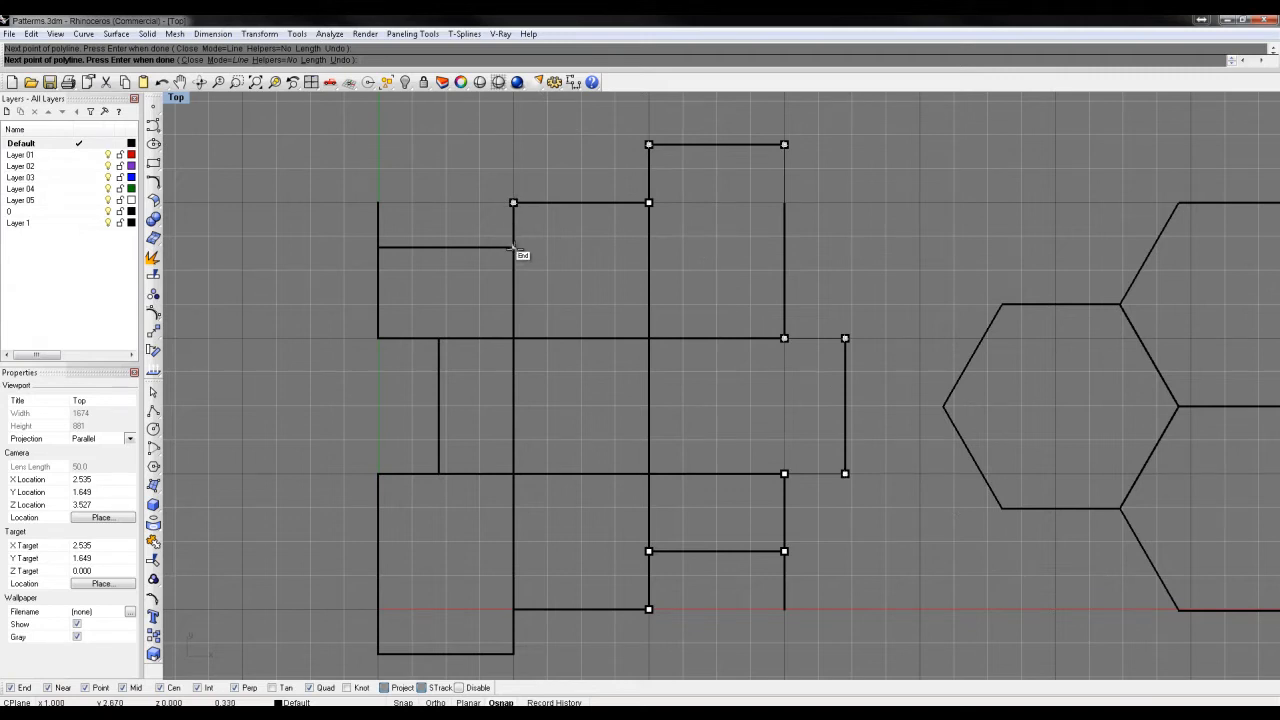
{"action": "left_click", "coordinate": [378, 247]}
{"action": "left_click", "coordinate": [378, 338]}
{"action": "left_click", "coordinate": [439, 338]}
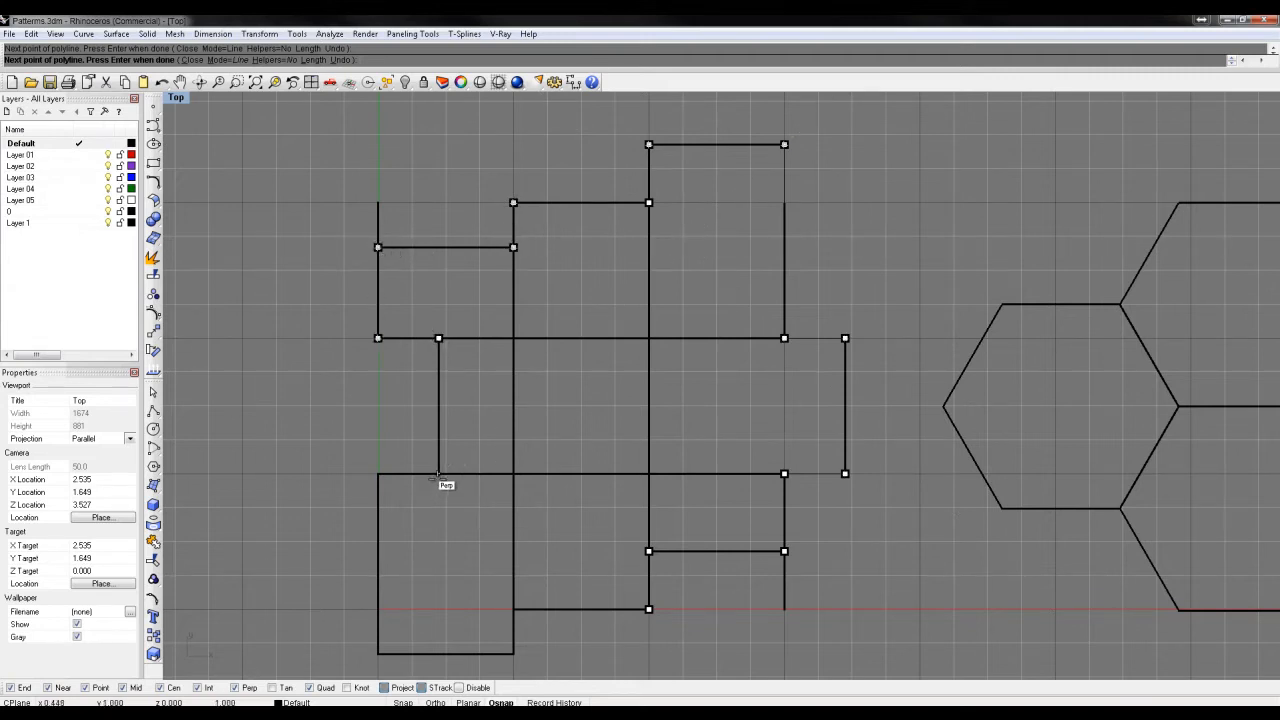
{"action": "left_click", "coordinate": [439, 474]}
{"action": "left_click", "coordinate": [378, 474]}
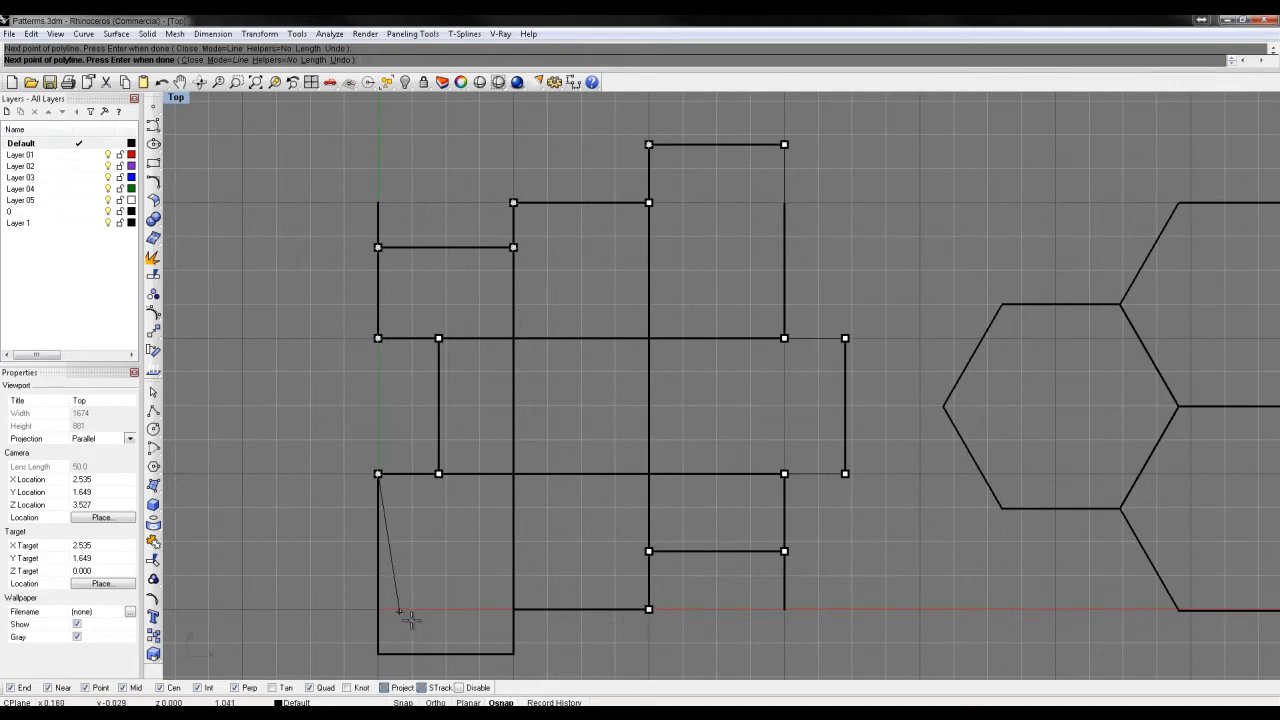
{"action": "left_click", "coordinate": [378, 654]}
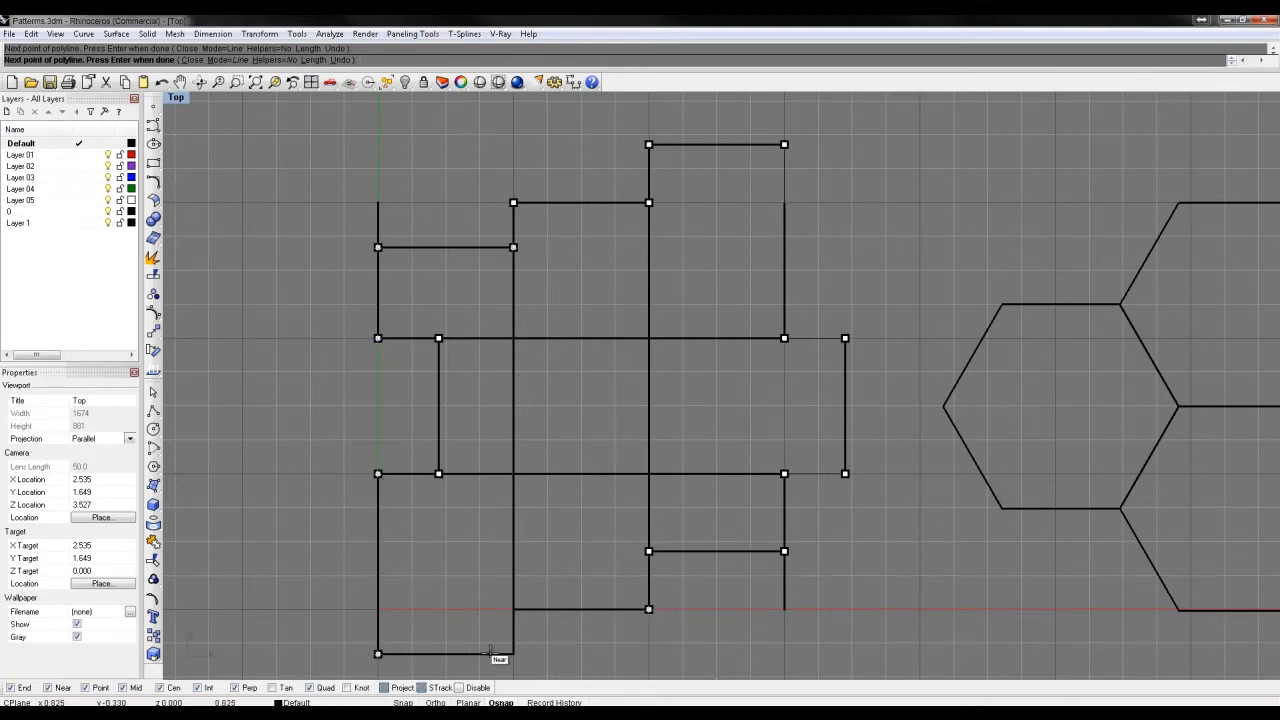
{"action": "left_click", "coordinate": [513, 654]}
{"action": "left_click", "coordinate": [513, 609]}
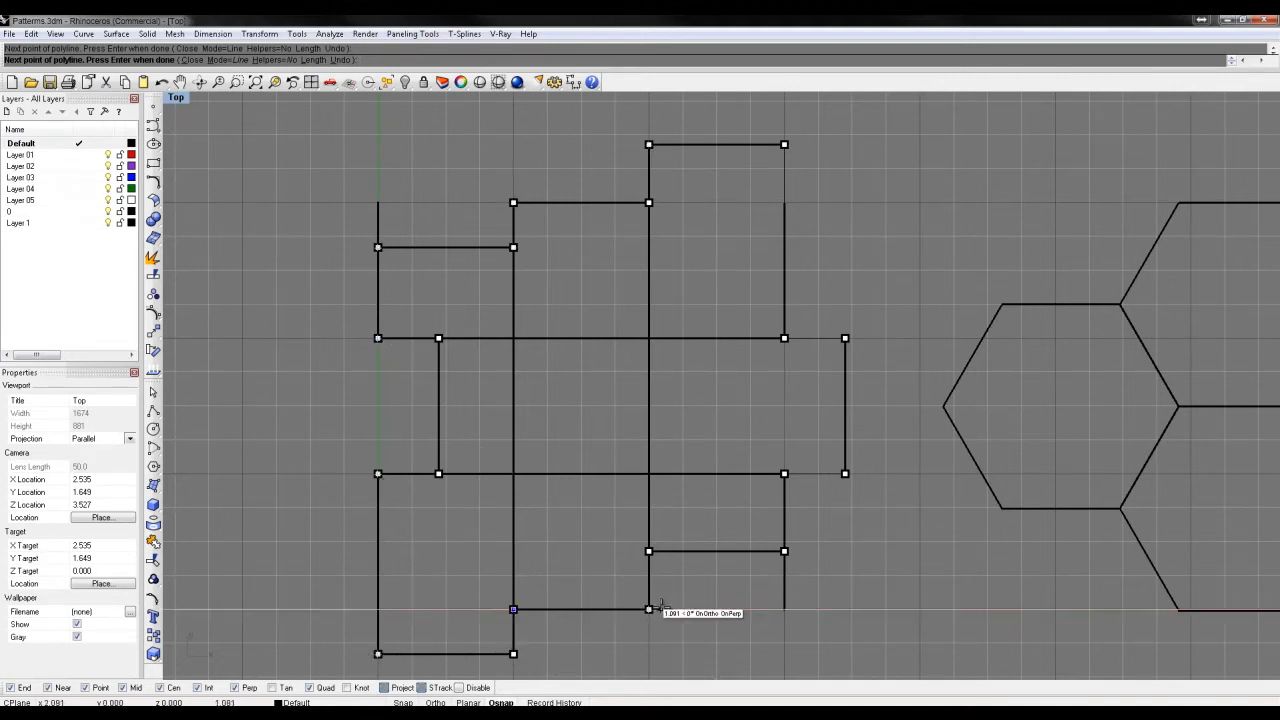
{"action": "left_click", "coordinate": [649, 609]}
Isolate the closed outline away from the grid and array it 3 by 3 by 1, spaced so that the copies interlock
{"action": "left_click", "coordinate": [650, 610]}
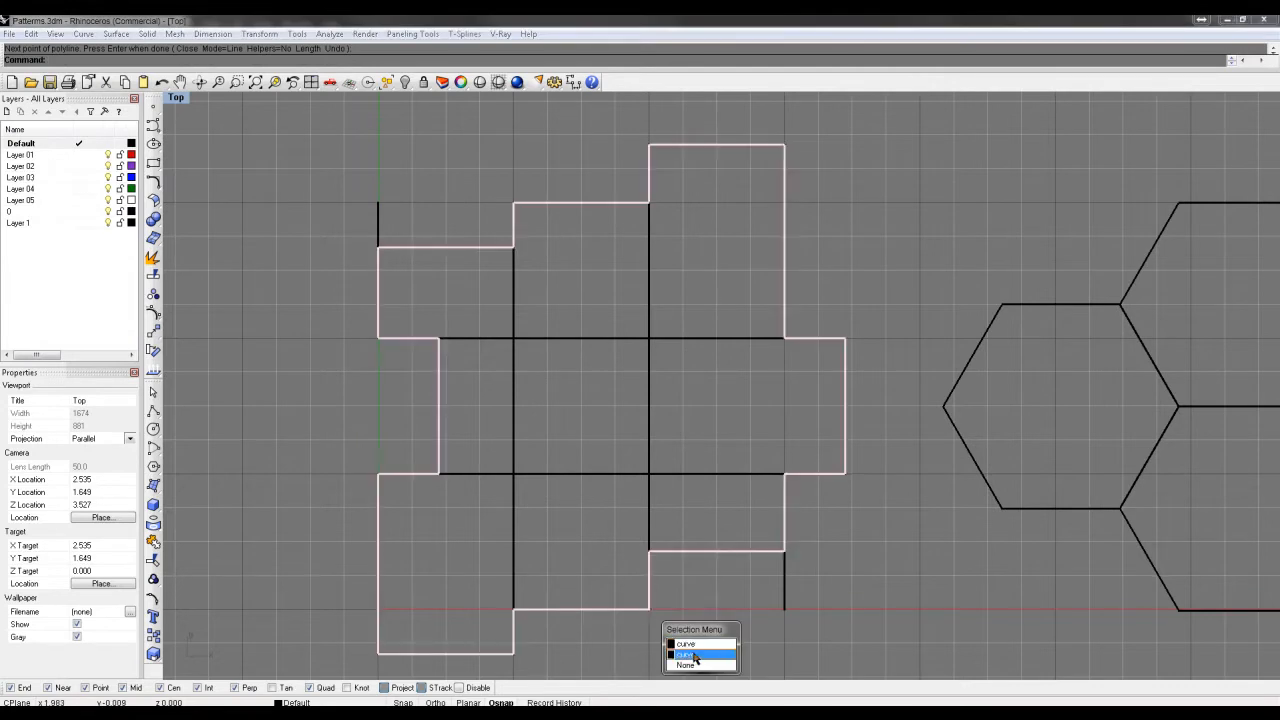
{"action": "left_click", "coordinate": [695, 655]}
{"action": "key", "text": "Return"}
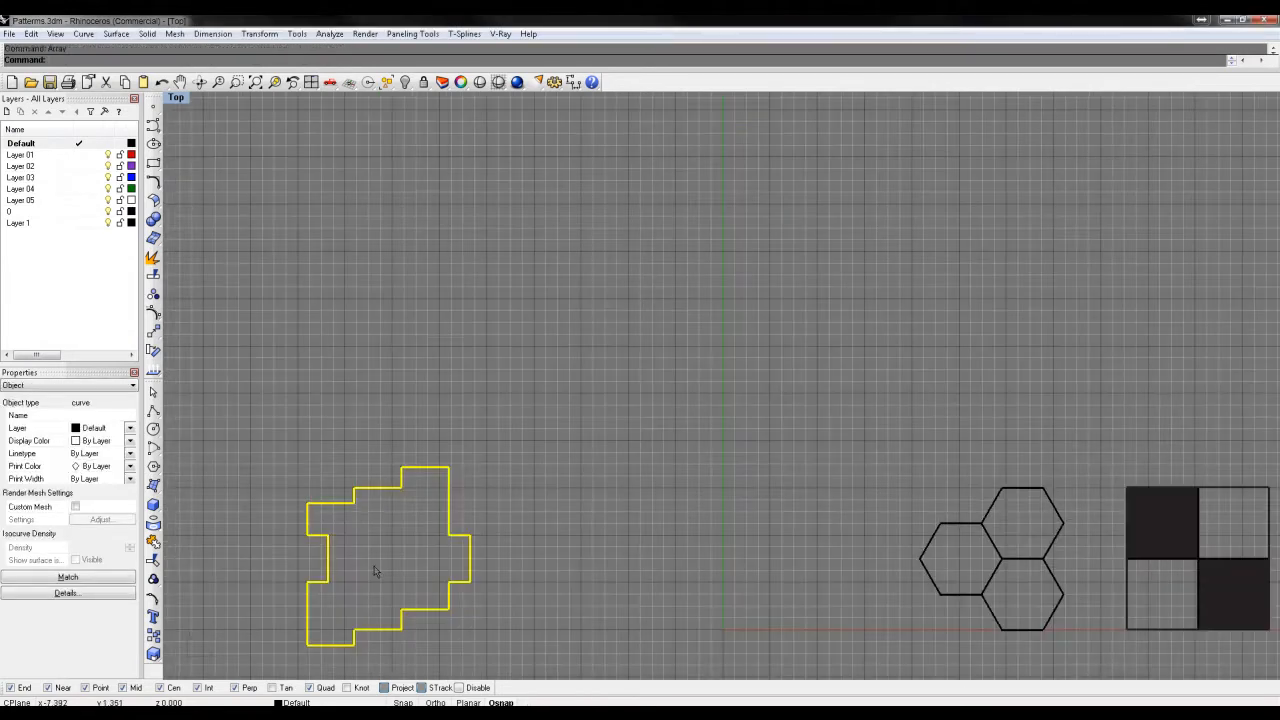
{"action": "key", "text": "Return"}
{"action": "key", "text": "Return"}
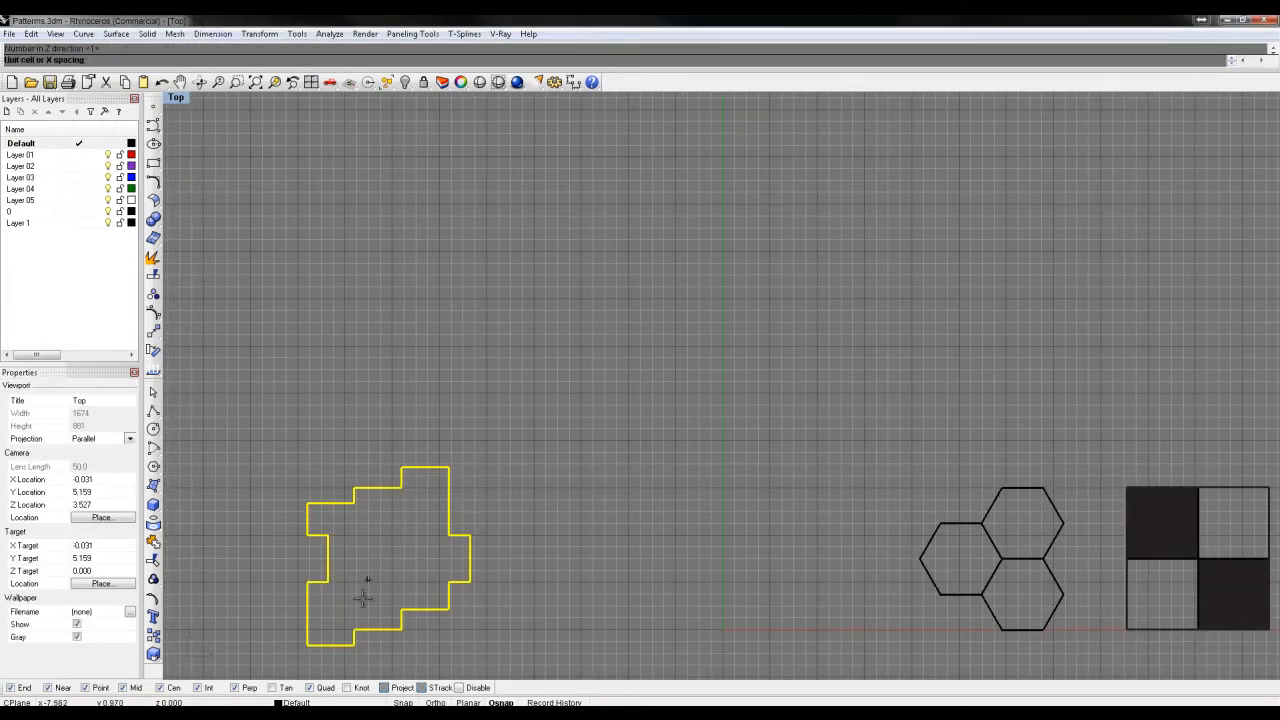
{"action": "left_click", "coordinate": [306, 644]}
{"action": "left_click", "coordinate": [447, 510]}
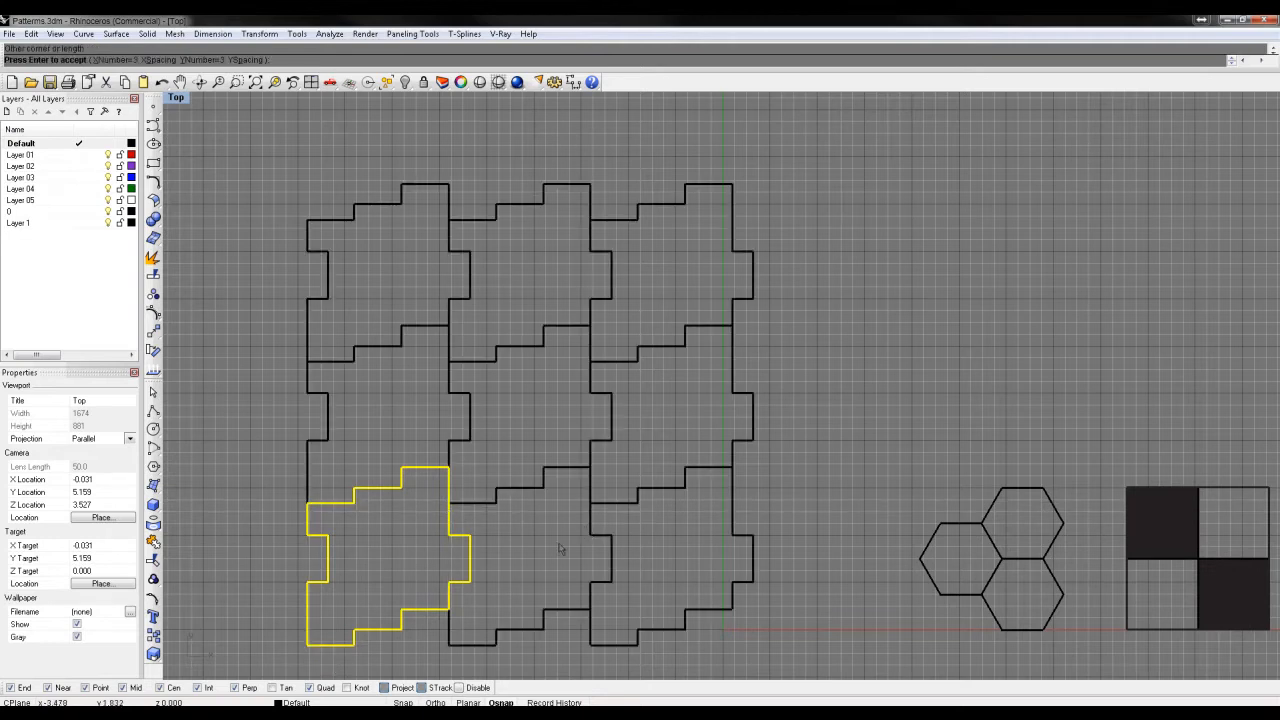
{"action": "key", "text": "Return"}
Examine how the arrayed tiles interlock, selecting the middle tile of the left column
{"action": "scroll", "coordinate": [650, 500], "scroll_direction": "down", "scroll_amount": 3}
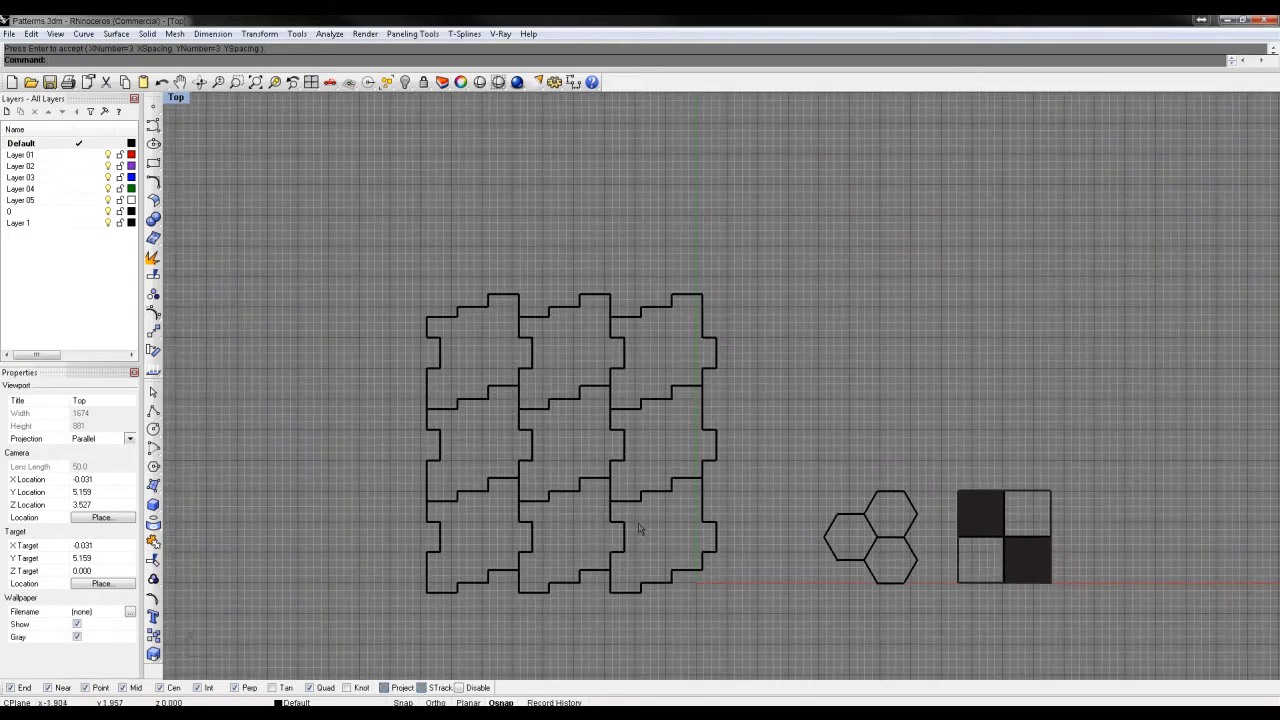
{"action": "scroll", "coordinate": [552, 537], "scroll_direction": "up", "scroll_amount": 3}
{"action": "right_click_drag", "start_coordinate": [612, 373], "coordinate": [668, 380]}
{"action": "scroll", "coordinate": [680, 316], "scroll_direction": "down", "scroll_amount": 1}
{"action": "right_click_drag", "start_coordinate": [767, 315], "coordinate": [721, 343]}
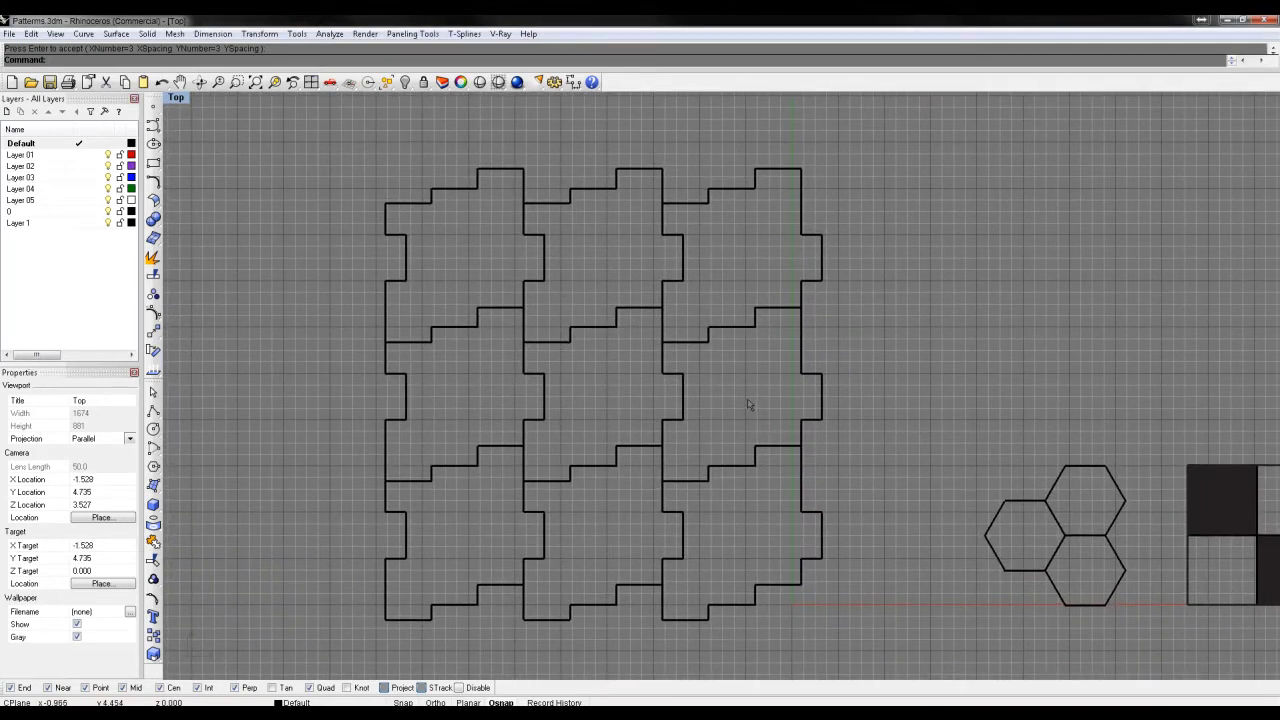
{"action": "left_click", "coordinate": [396, 488]}
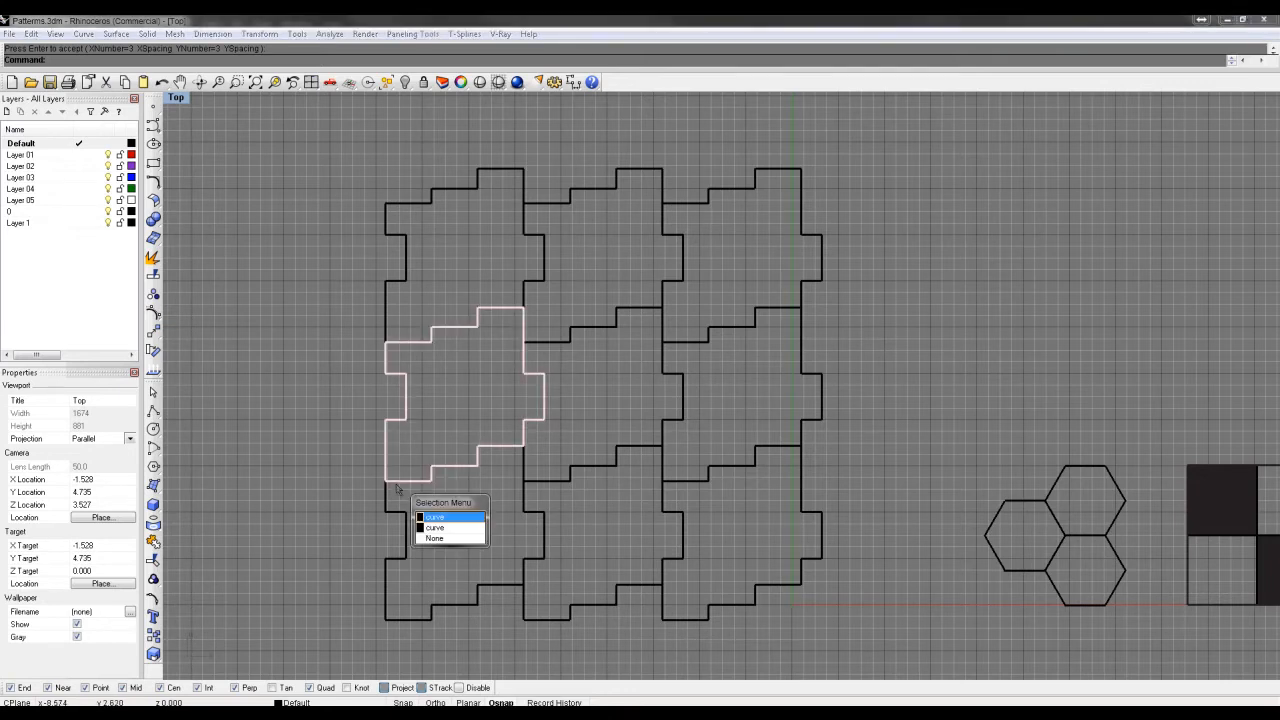
{"action": "left_click", "coordinate": [438, 520]}
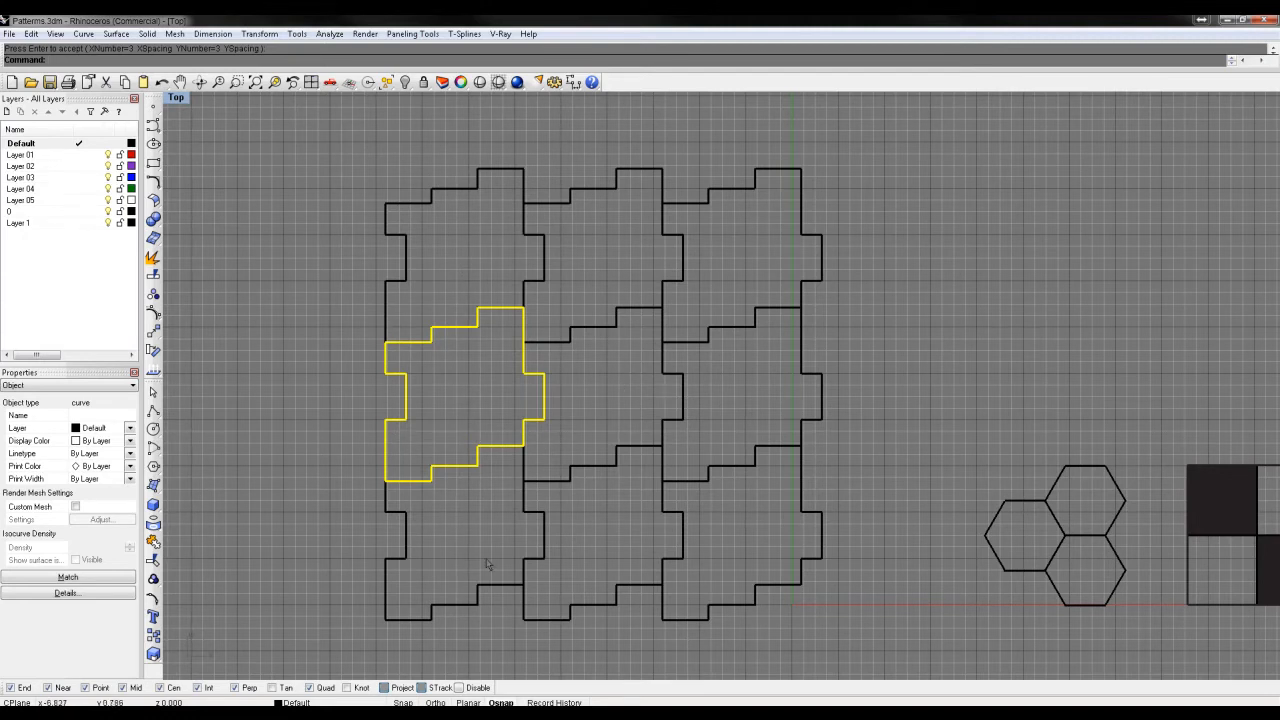
Move the three-hexagon cluster up and to the left, farther away from the checkerboard
{"action": "right_click_drag", "start_coordinate": [986, 513], "coordinate": [882, 492]}
{"action": "left_click", "coordinate": [953, 512]}
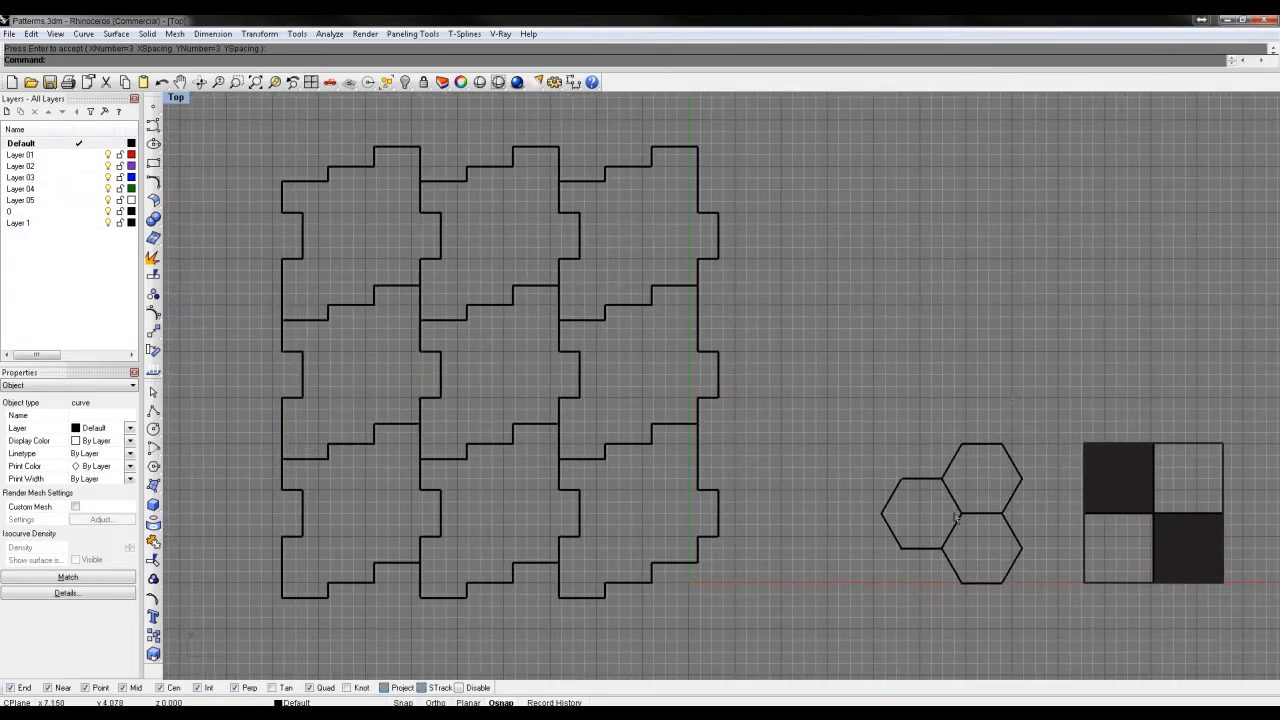
{"action": "left_click", "coordinate": [957, 515]}
{"action": "left_click_drag", "start_coordinate": [984, 515], "coordinate": [882, 309]}
{"action": "left_click", "coordinate": [1039, 257]}
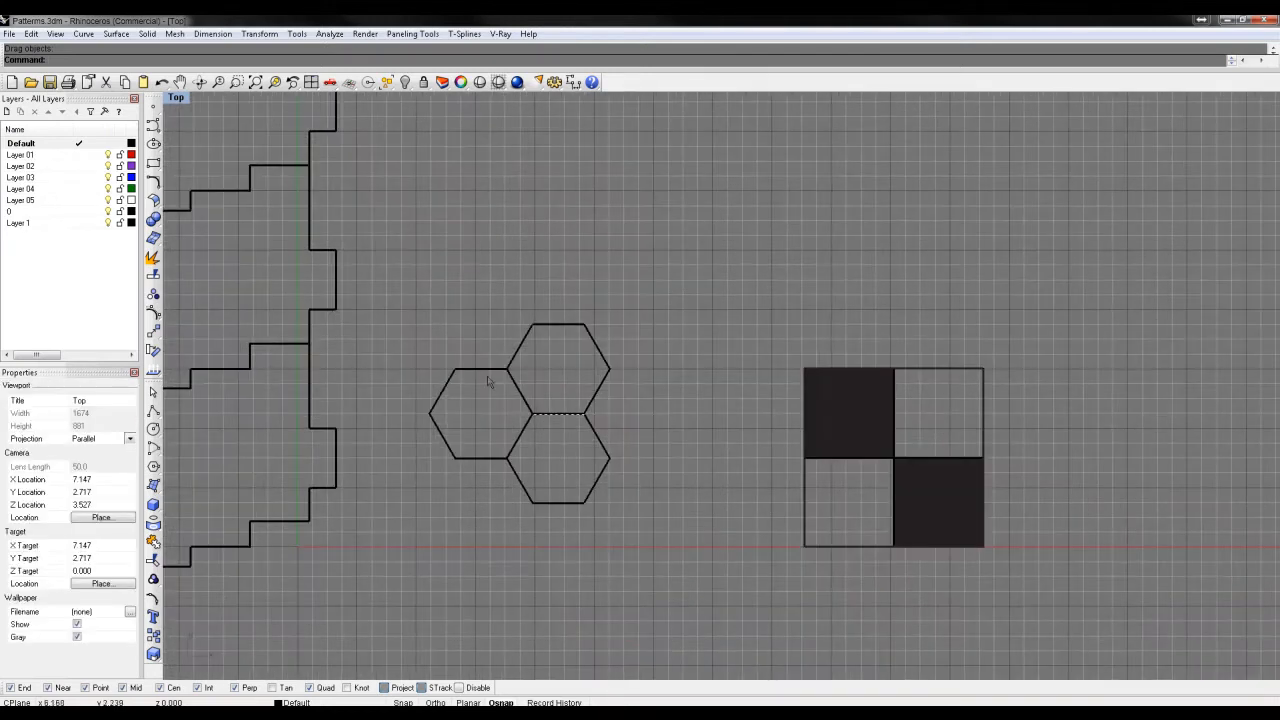
Try shifting the three hexagons to the right toward the checkerboard
{"action": "left_click", "coordinate": [540, 411]}
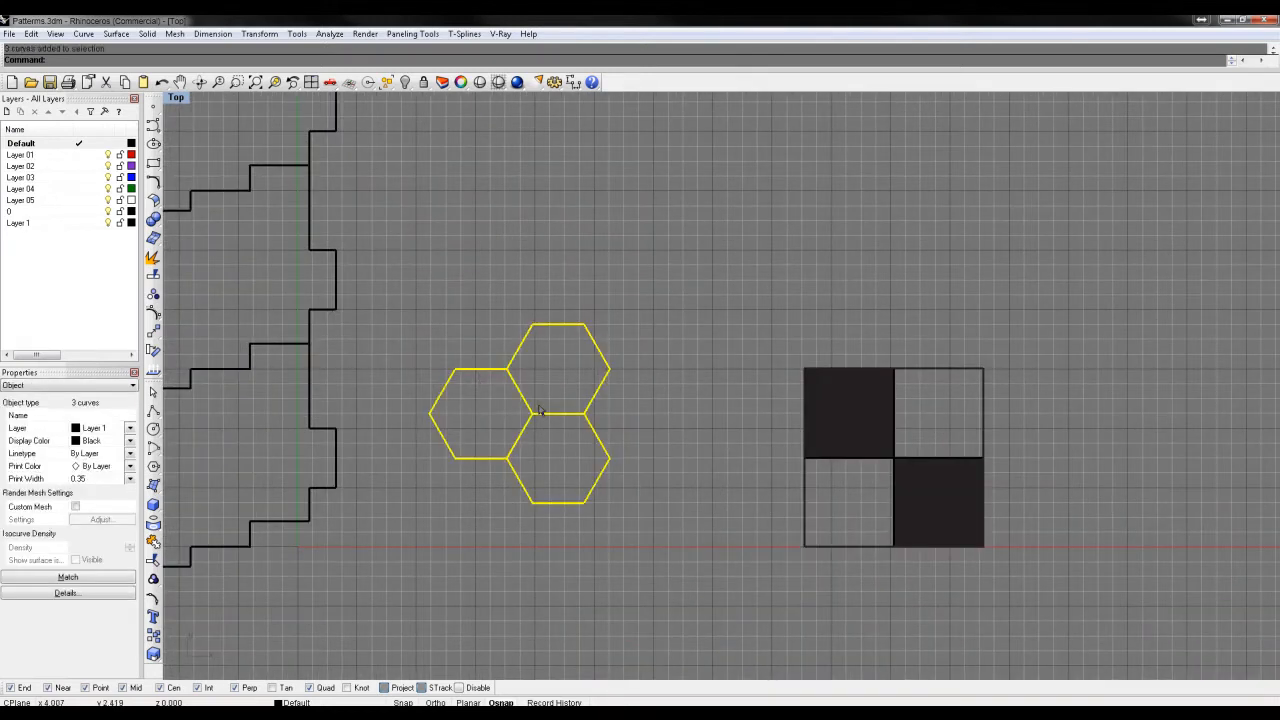
{"action": "left_click_drag", "start_coordinate": [537, 417], "coordinate": [689, 417]}
{"action": "key", "text": "ctrl+z"}
Explode the three hexagons and delete their shared inner edges, leaving only the outer outline
{"action": "left_click", "coordinate": [492, 428]}
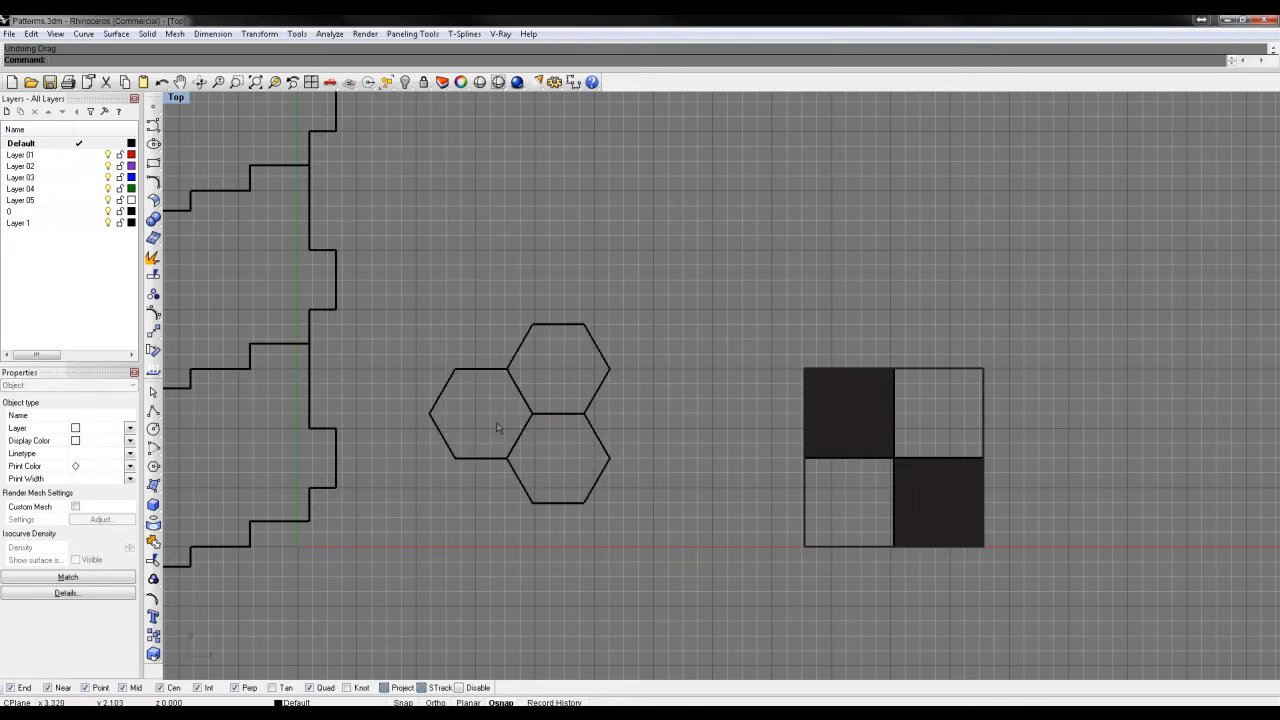
{"action": "left_click", "coordinate": [521, 434]}
{"action": "type", "text": "explode"}
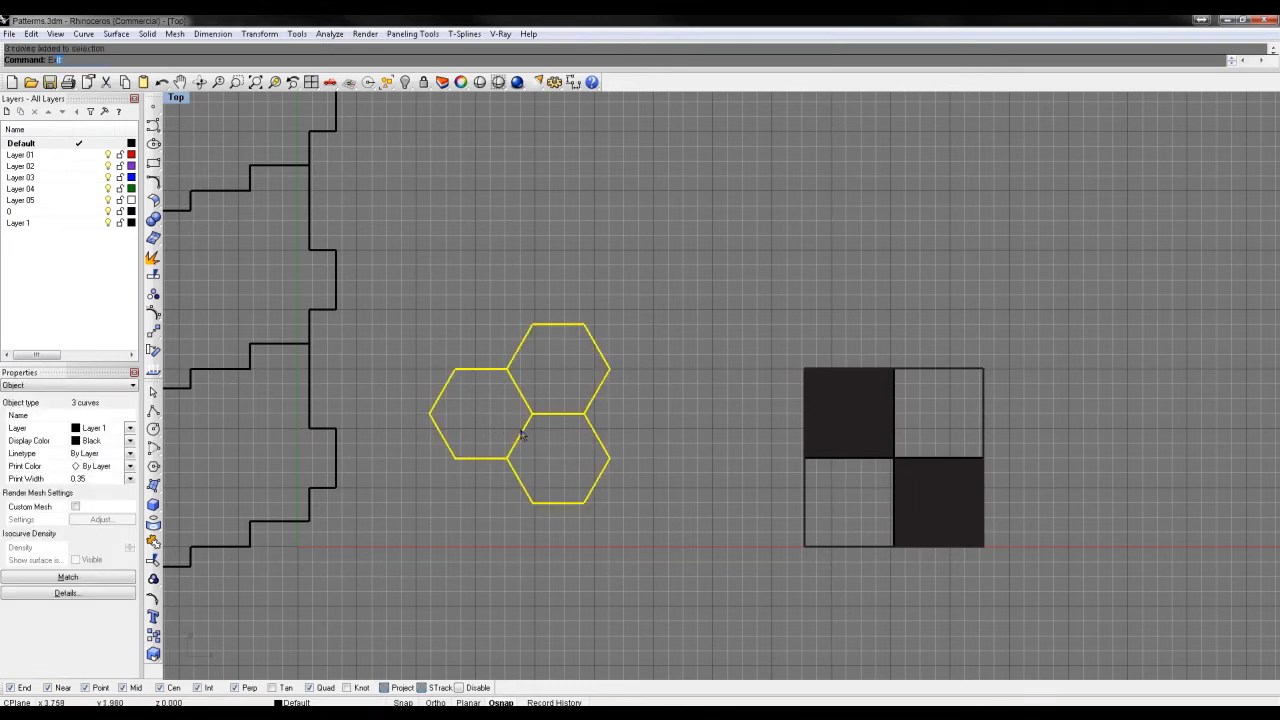
{"action": "key", "text": "Return"}
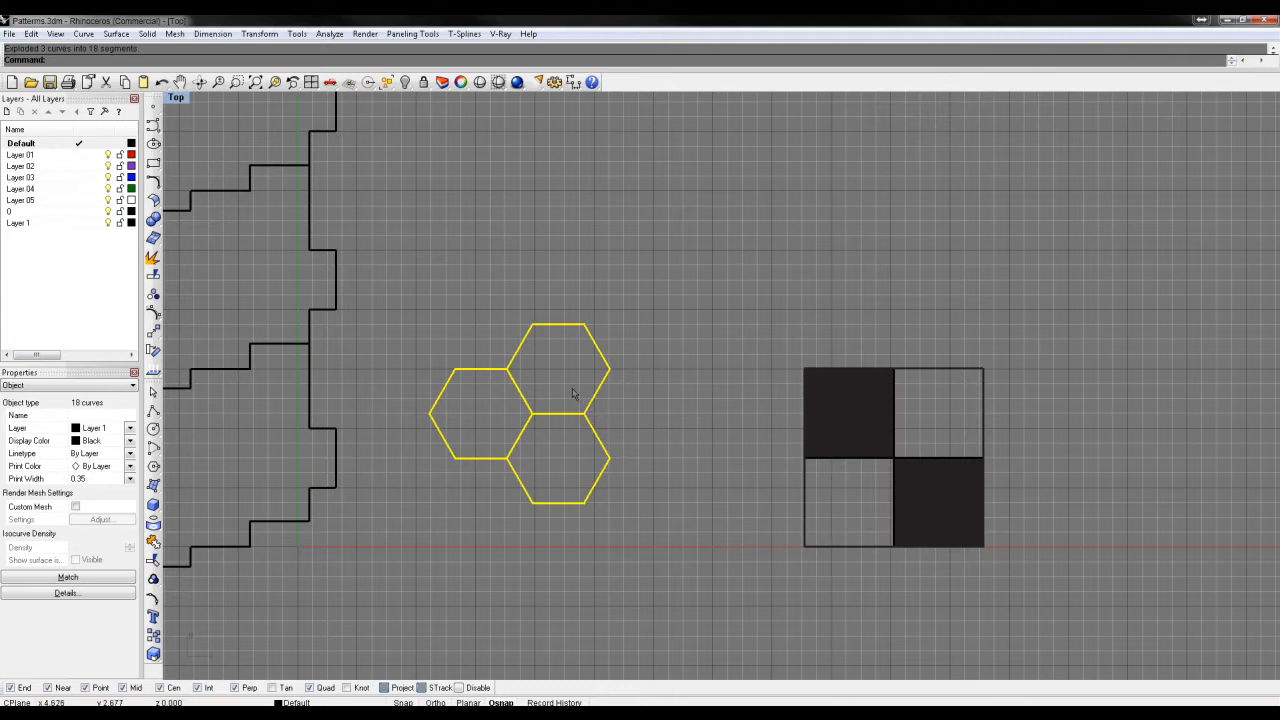
{"action": "left_click_drag", "start_coordinate": [573, 389], "coordinate": [511, 426]}
{"action": "key", "text": "Delete"}
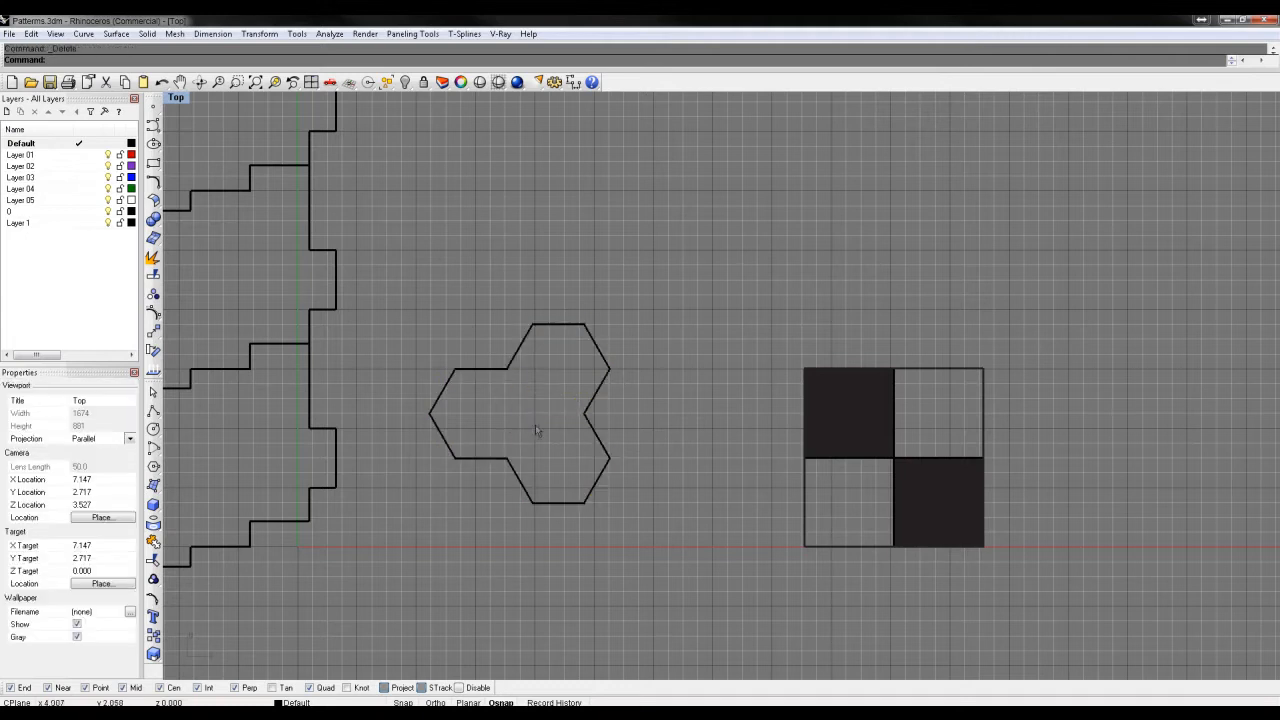
Join the remaining segments of the three-hexagon outline into a single closed curve
{"action": "left_click_drag", "start_coordinate": [633, 514], "coordinate": [373, 238]}
{"action": "type", "text": "join"}
{"action": "key", "text": "Return"}
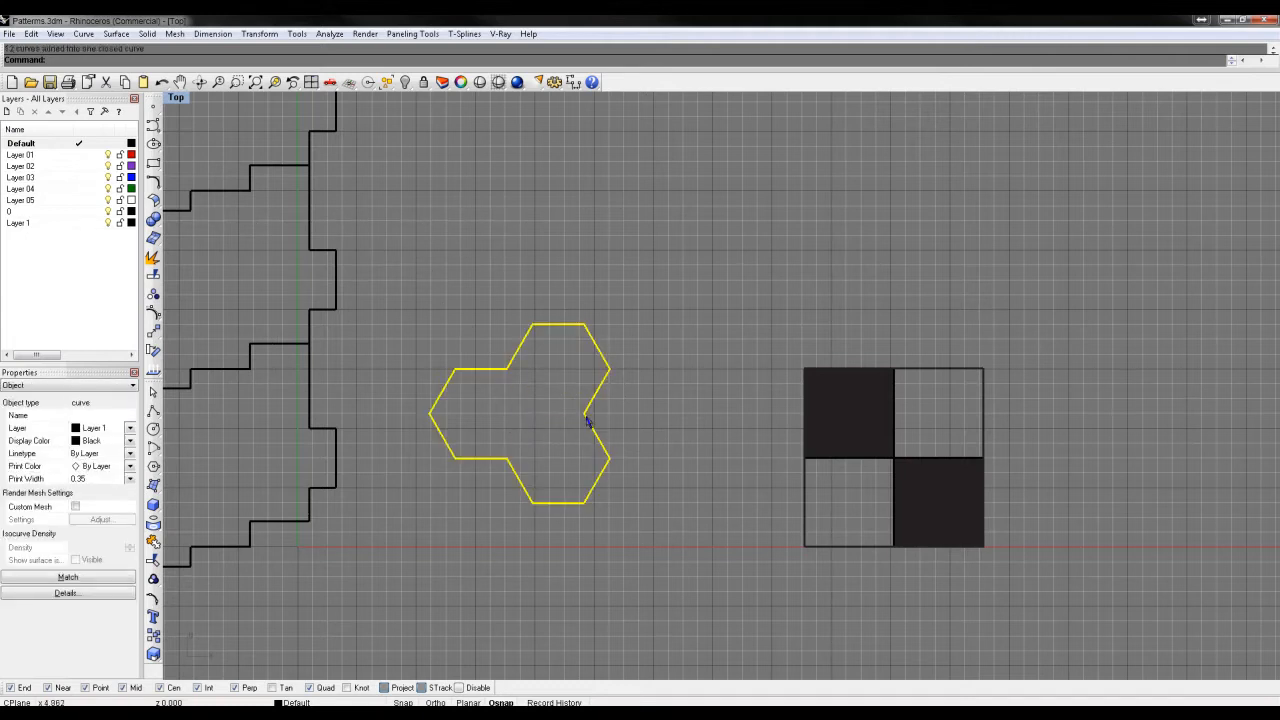
Try moving the joined three-hexagon outline up and to the right, and undo the move
{"action": "left_click_drag", "start_coordinate": [586, 415], "coordinate": [650, 265]}
{"action": "key", "text": "alt"}
{"action": "key", "text": "ctrl+z"}
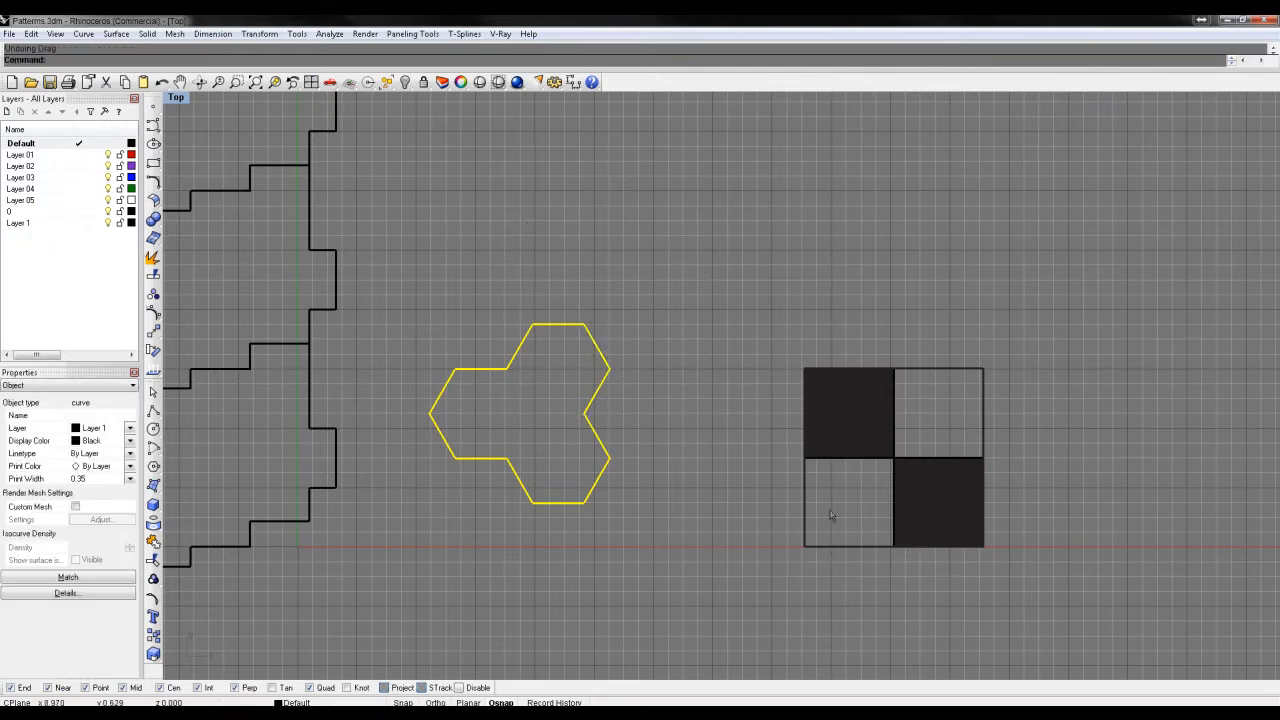
Move the joined three-hexagon outline slightly down and to the right, closer to the checkerboard
{"action": "right_click_drag", "start_coordinate": [1072, 484], "coordinate": [929, 481]}
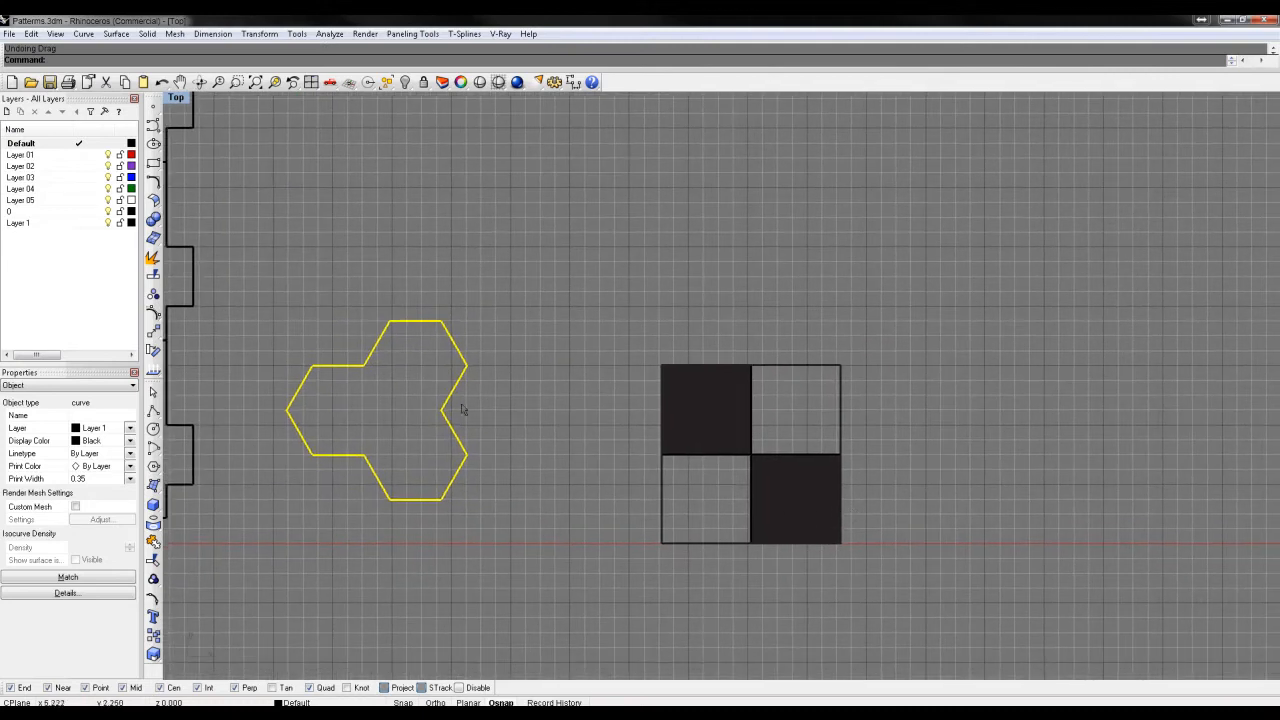
{"action": "left_click_drag", "start_coordinate": [498, 304], "coordinate": [327, 425]}
{"action": "left_click_drag", "start_coordinate": [348, 366], "coordinate": [383, 405]}
Try a centre-based square on the checkerboard's midpoint reaching about halfway into each of its four squares, and undo it
{"action": "scroll", "coordinate": [923, 468], "scroll_direction": "up", "scroll_amount": 8}
{"action": "right_click_drag", "start_coordinate": [883, 430], "coordinate": [904, 426]}
{"action": "scroll", "coordinate": [902, 426], "scroll_direction": "down", "scroll_amount": 1}
{"action": "right_click_drag", "start_coordinate": [799, 442], "coordinate": [889, 425]}
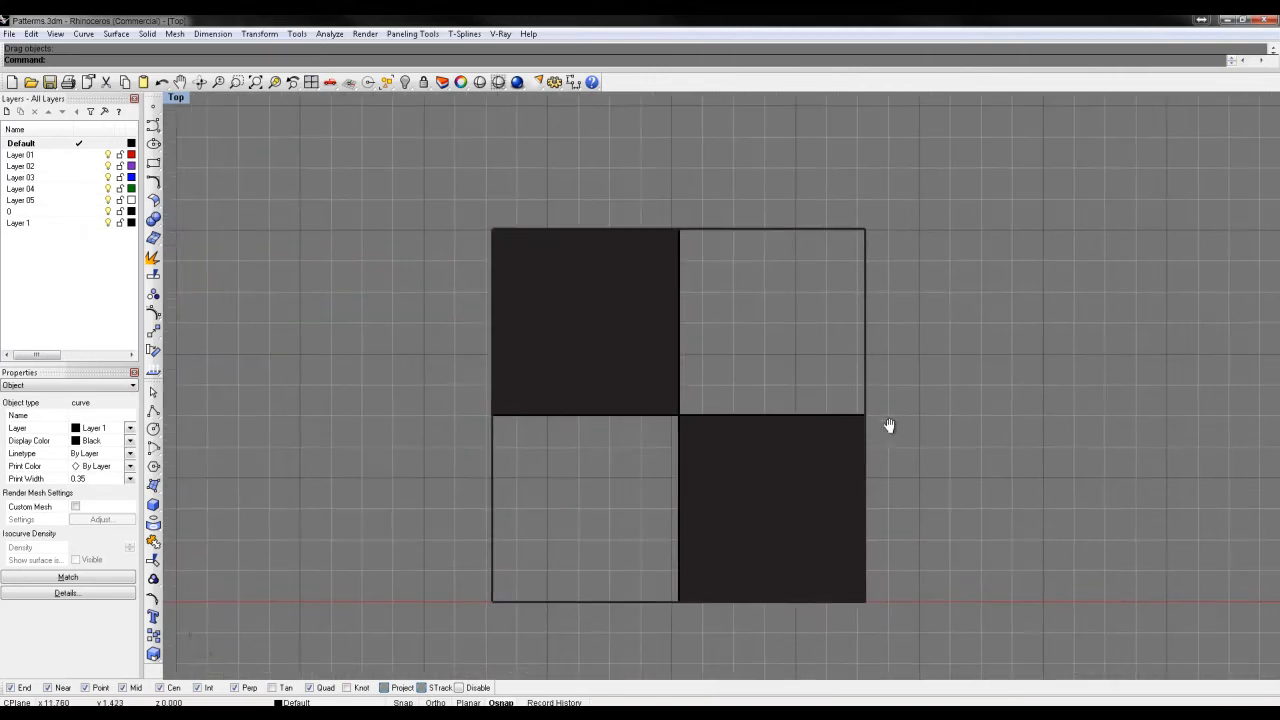
{"action": "scroll", "coordinate": [756, 426], "scroll_direction": "up", "scroll_amount": 1}
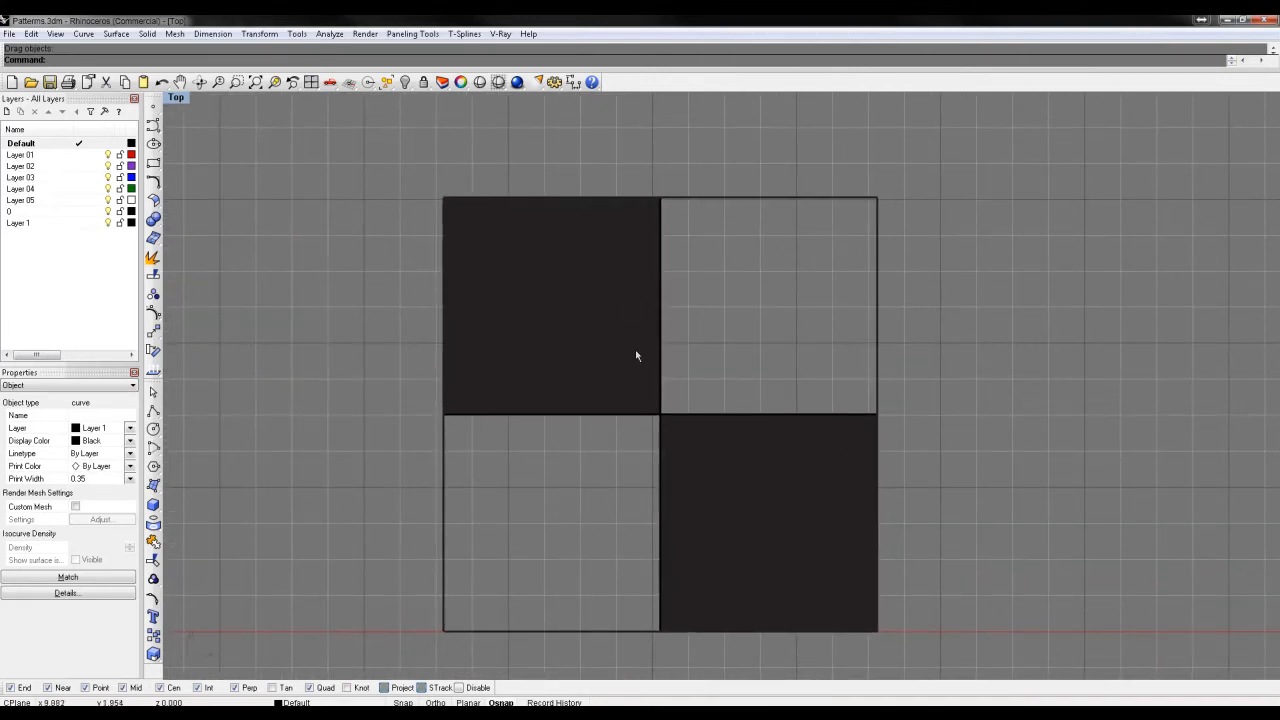
{"action": "left_click", "coordinate": [153, 162]}
{"action": "left_click", "coordinate": [202, 179]}
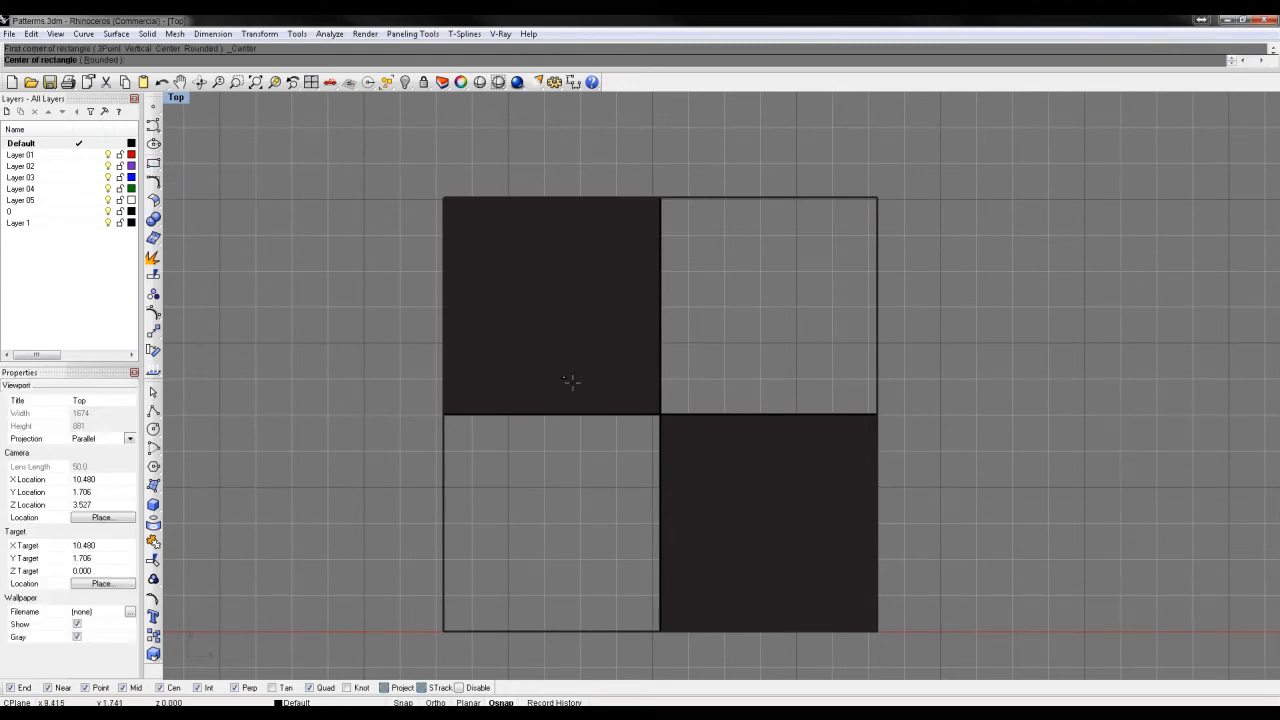
{"action": "left_click", "coordinate": [660, 413]}
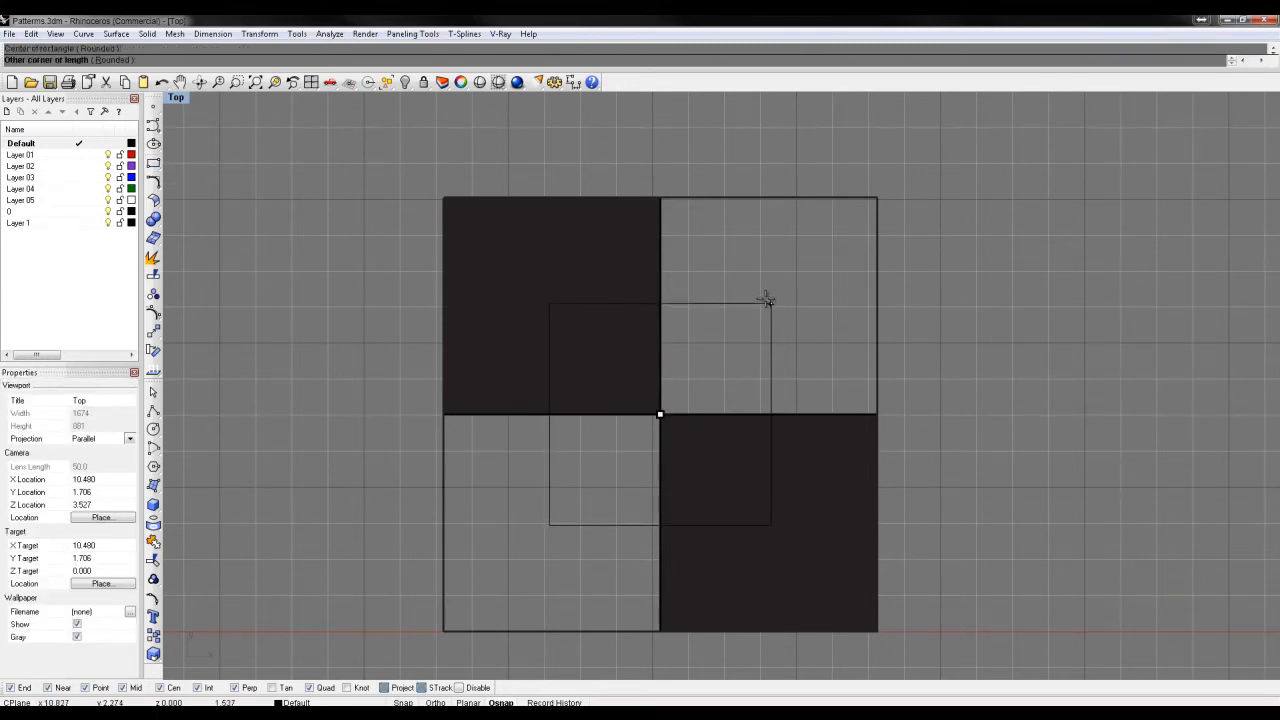
{"action": "left_click", "coordinate": [767, 304]}
{"action": "scroll", "coordinate": [743, 337], "scroll_direction": "up", "scroll_amount": 5}
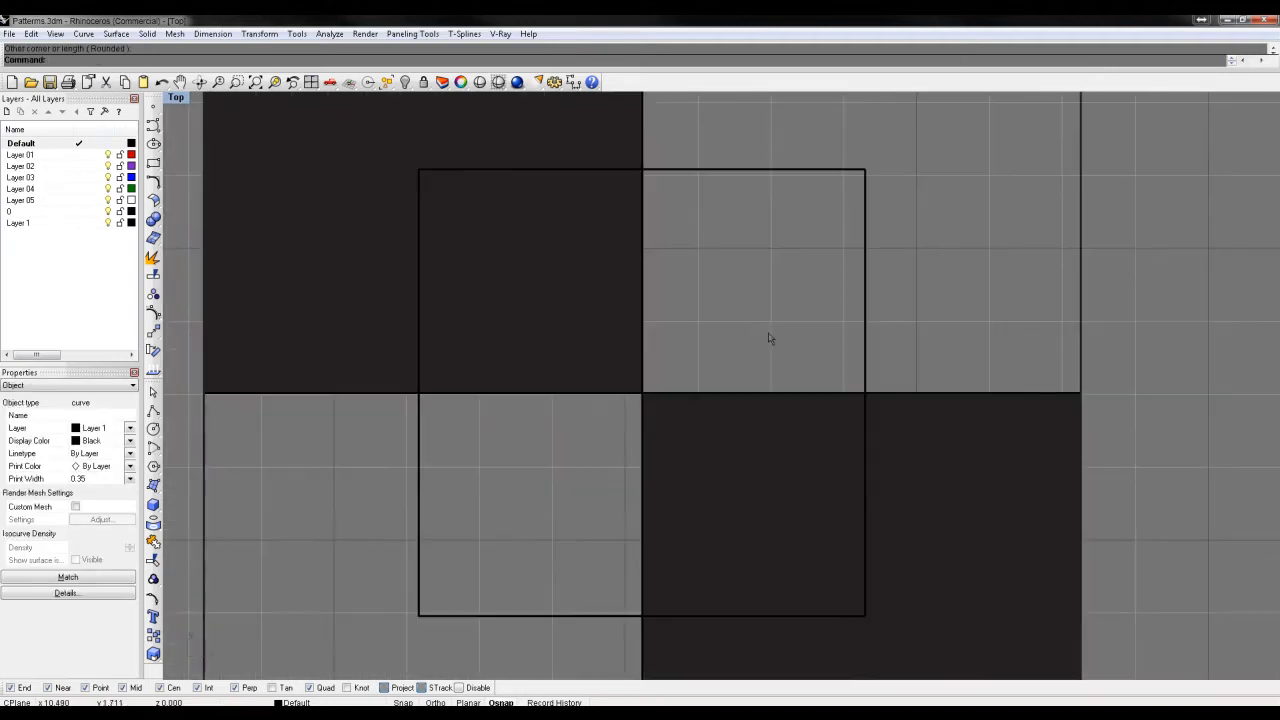
{"action": "scroll", "coordinate": [714, 340], "scroll_direction": "down", "scroll_amount": 2}
{"action": "scroll", "coordinate": [712, 366], "scroll_direction": "up", "scroll_amount": 3}
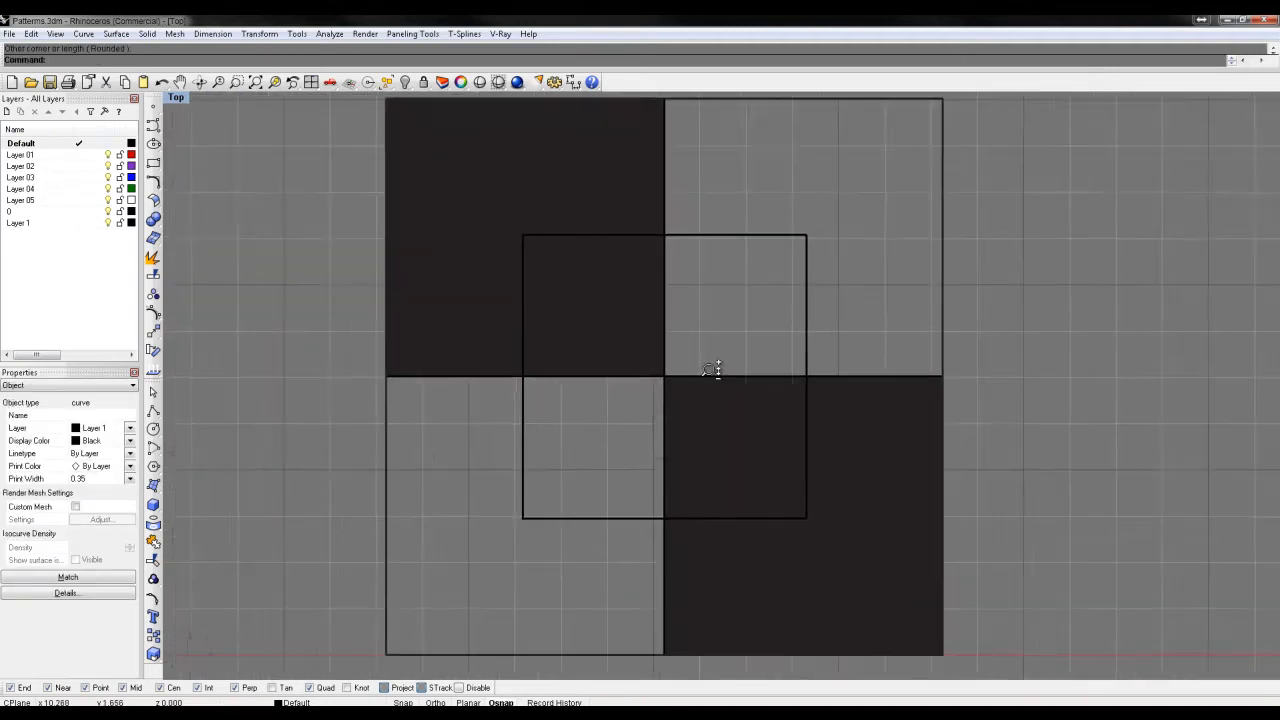
{"action": "scroll", "coordinate": [712, 343], "scroll_direction": "down", "scroll_amount": 3}
{"action": "scroll", "coordinate": [703, 426], "scroll_direction": "up", "scroll_amount": 4}
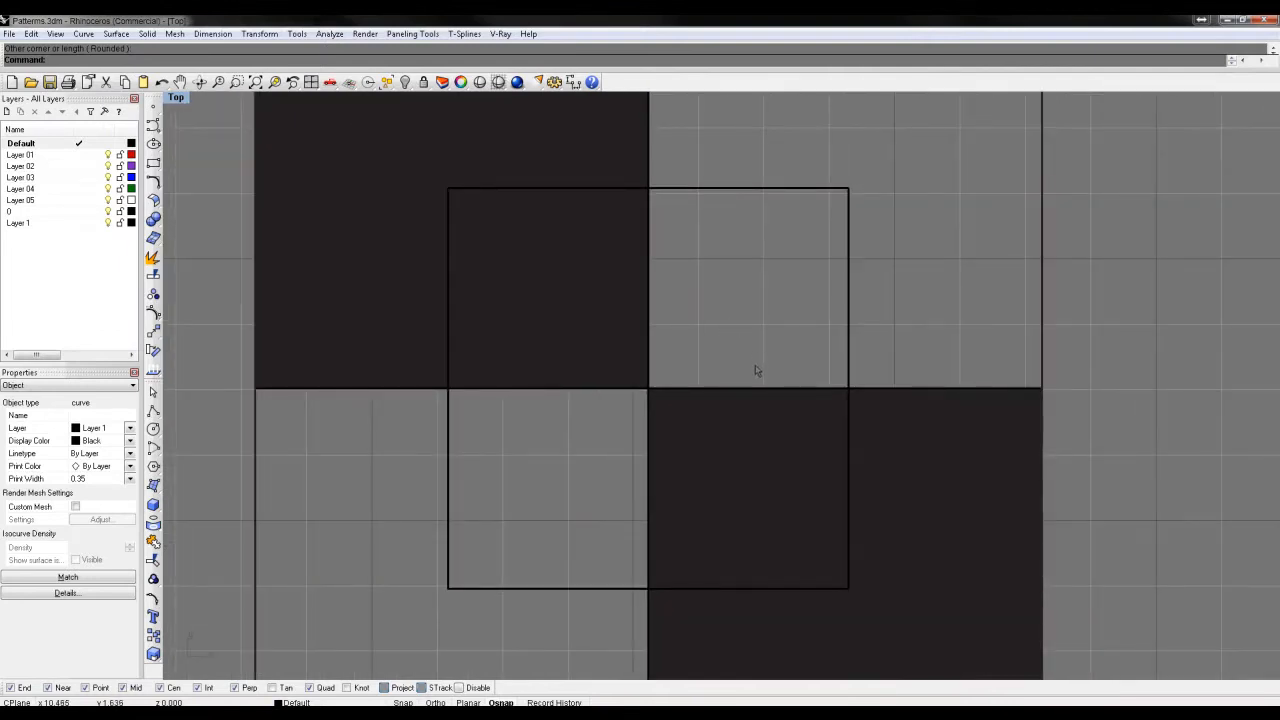
{"action": "key", "text": "ctrl+z"}
Examine the shapes of the checkerboard tile and the joined three-hexagon outline
{"action": "scroll", "coordinate": [847, 312], "scroll_direction": "down", "scroll_amount": 5}
{"action": "scroll", "coordinate": [850, 320], "scroll_direction": "up", "scroll_amount": 2}
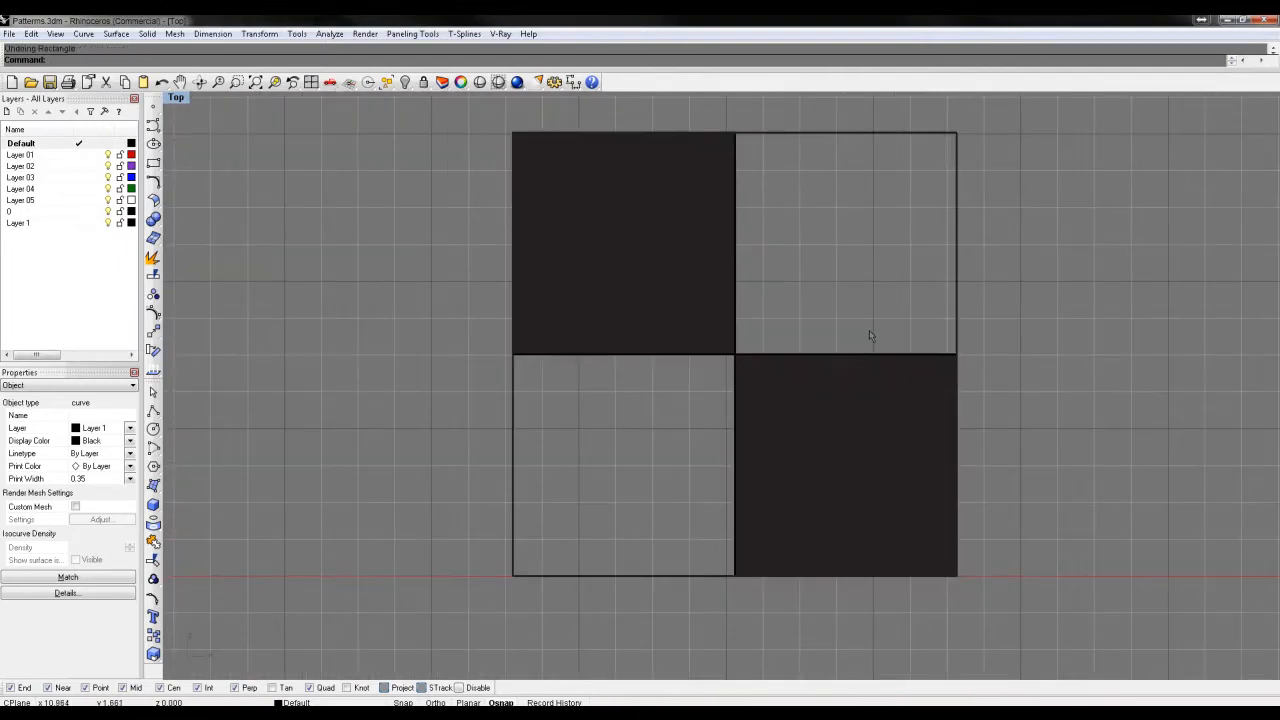
{"action": "right_click_drag", "start_coordinate": [869, 330], "coordinate": [804, 362]}
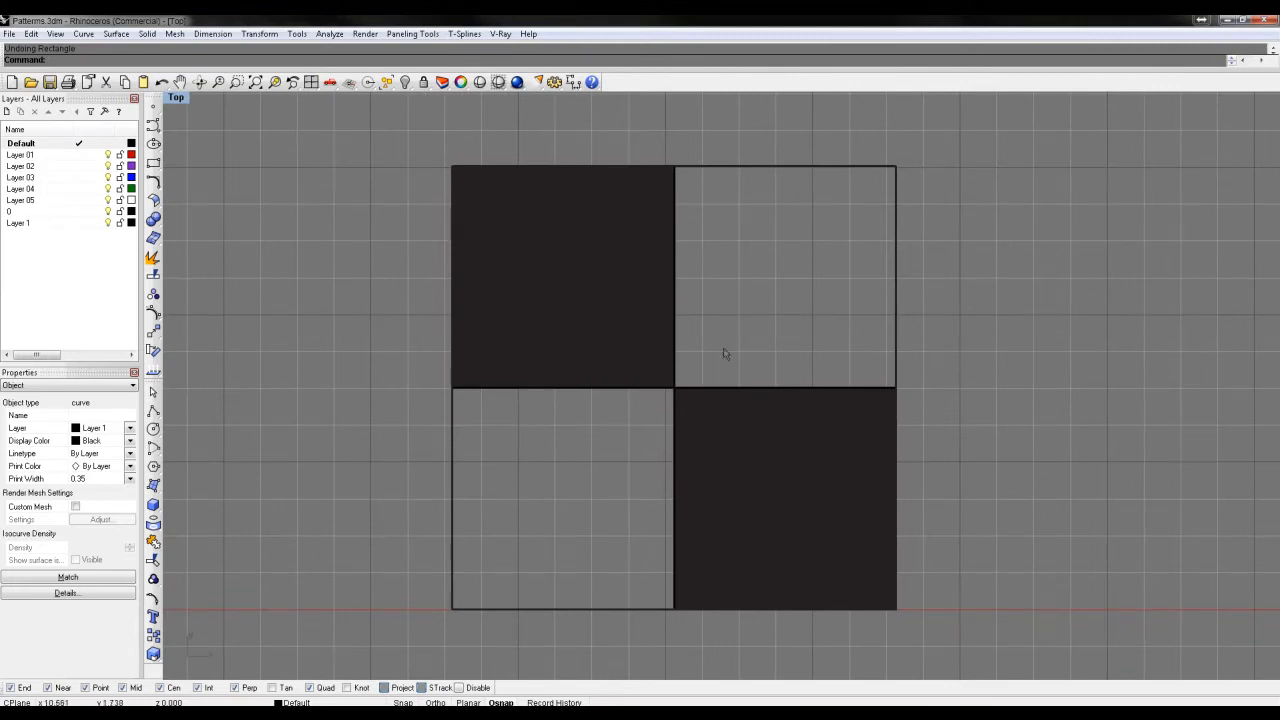
{"action": "scroll", "coordinate": [804, 323], "scroll_direction": "down", "scroll_amount": 2}
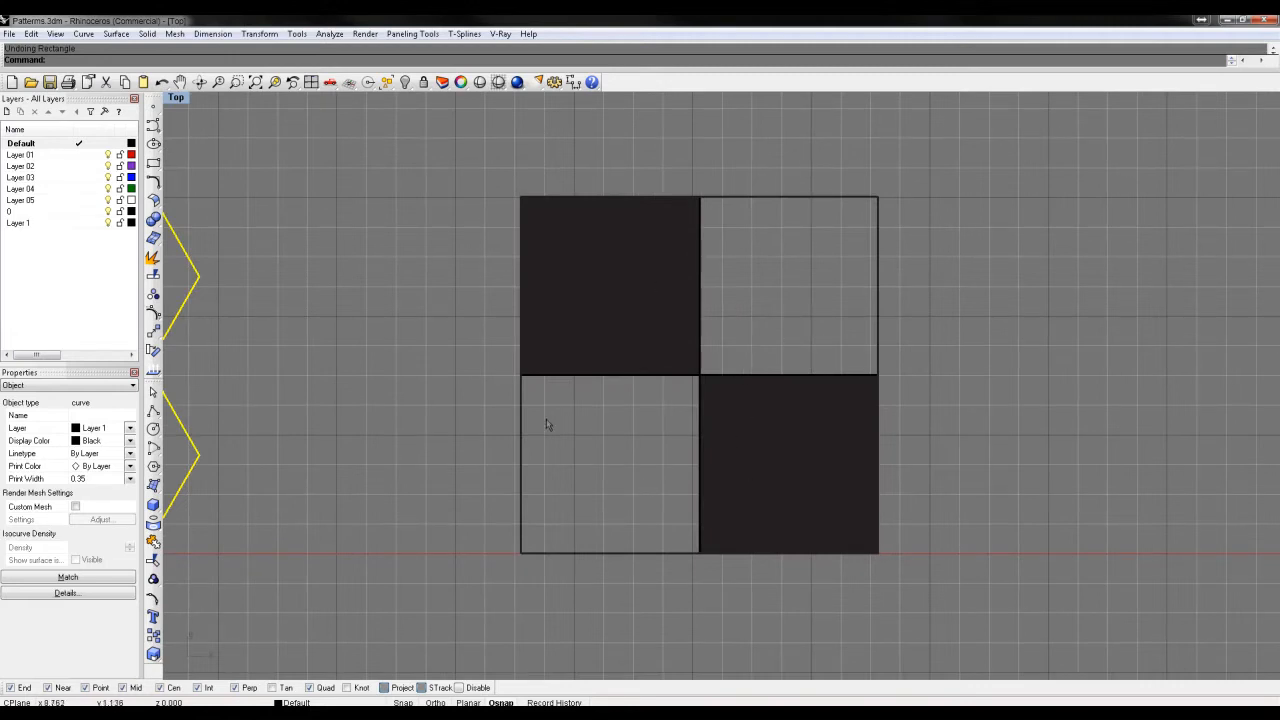
{"action": "right_click_drag", "start_coordinate": [566, 314], "coordinate": [711, 331]}
{"action": "scroll", "coordinate": [711, 331], "scroll_direction": "down", "scroll_amount": 2}
{"action": "right_click_drag", "start_coordinate": [614, 370], "coordinate": [751, 400]}
{"action": "scroll", "coordinate": [534, 380], "scroll_direction": "up", "scroll_amount": 4}
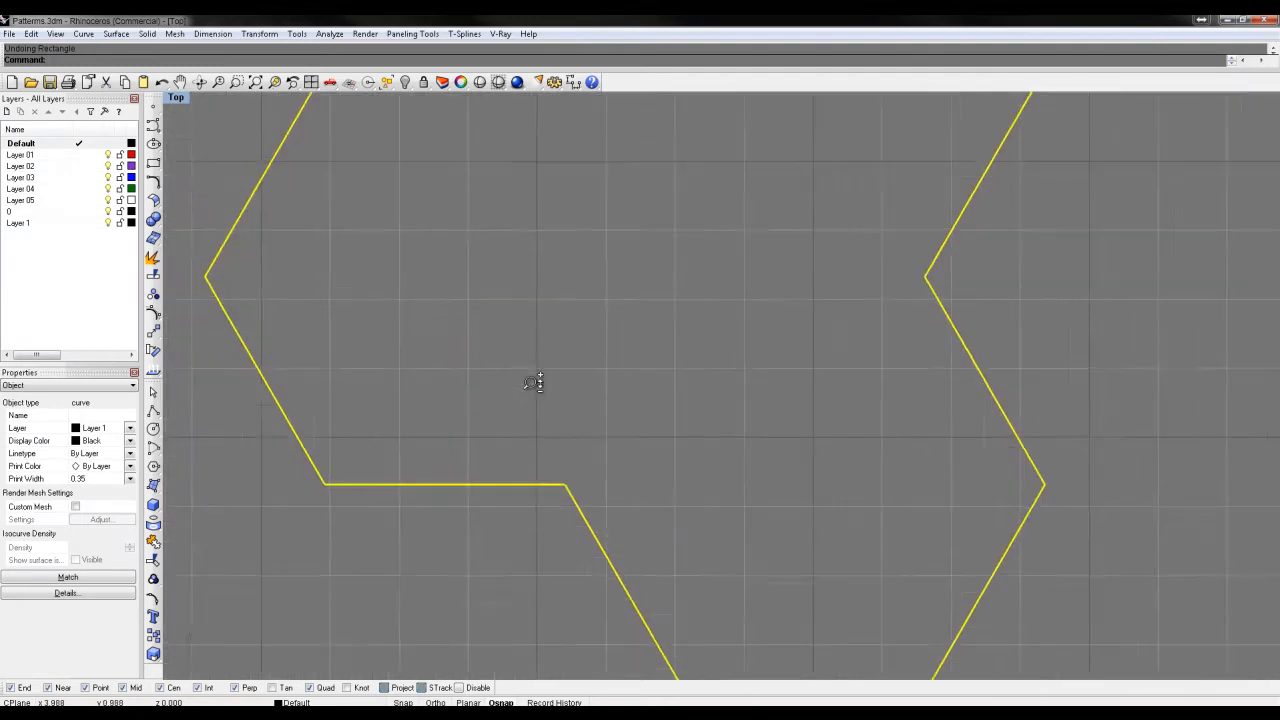
{"action": "scroll", "coordinate": [543, 380], "scroll_direction": "down", "scroll_amount": 2}
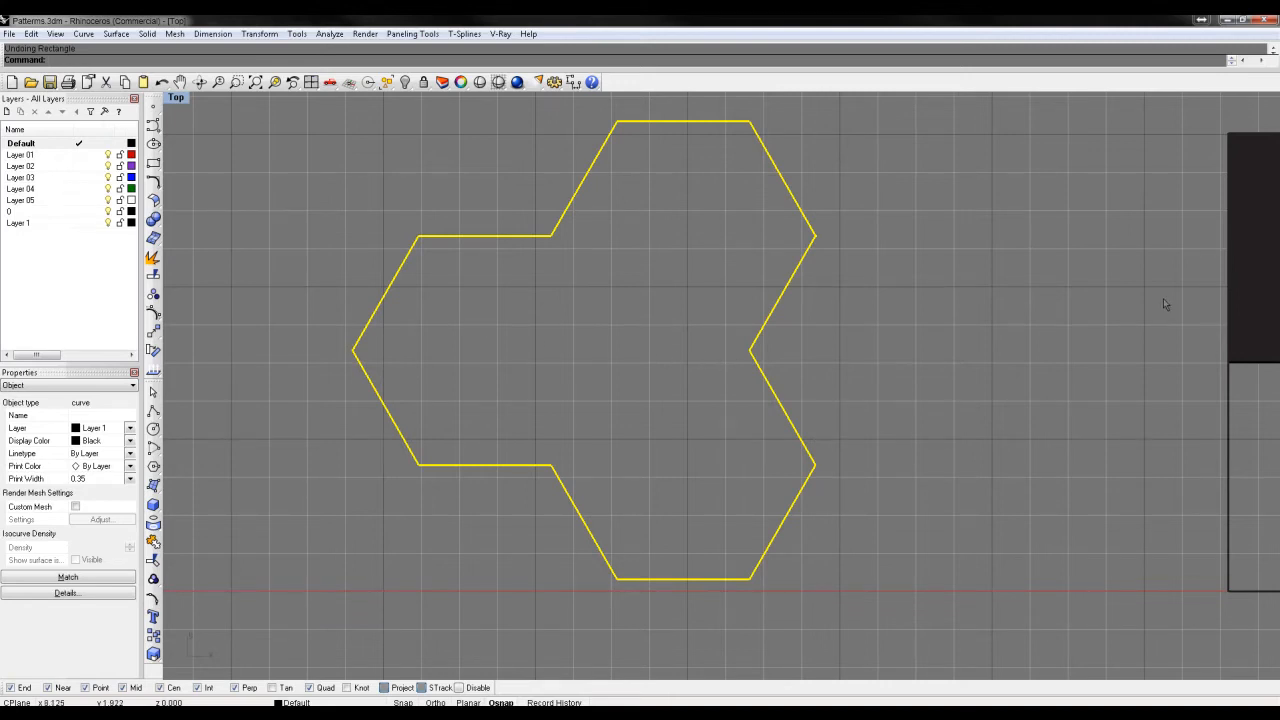
Explode the two solid black hatches of the checkerboard
{"action": "right_click_drag", "start_coordinate": [1163, 304], "coordinate": [826, 347]}
{"action": "right_click_drag", "start_coordinate": [1188, 325], "coordinate": [760, 303]}
{"action": "scroll", "coordinate": [790, 340], "scroll_direction": "down", "scroll_amount": 5}
{"action": "scroll", "coordinate": [798, 347], "scroll_direction": "up", "scroll_amount": 4}
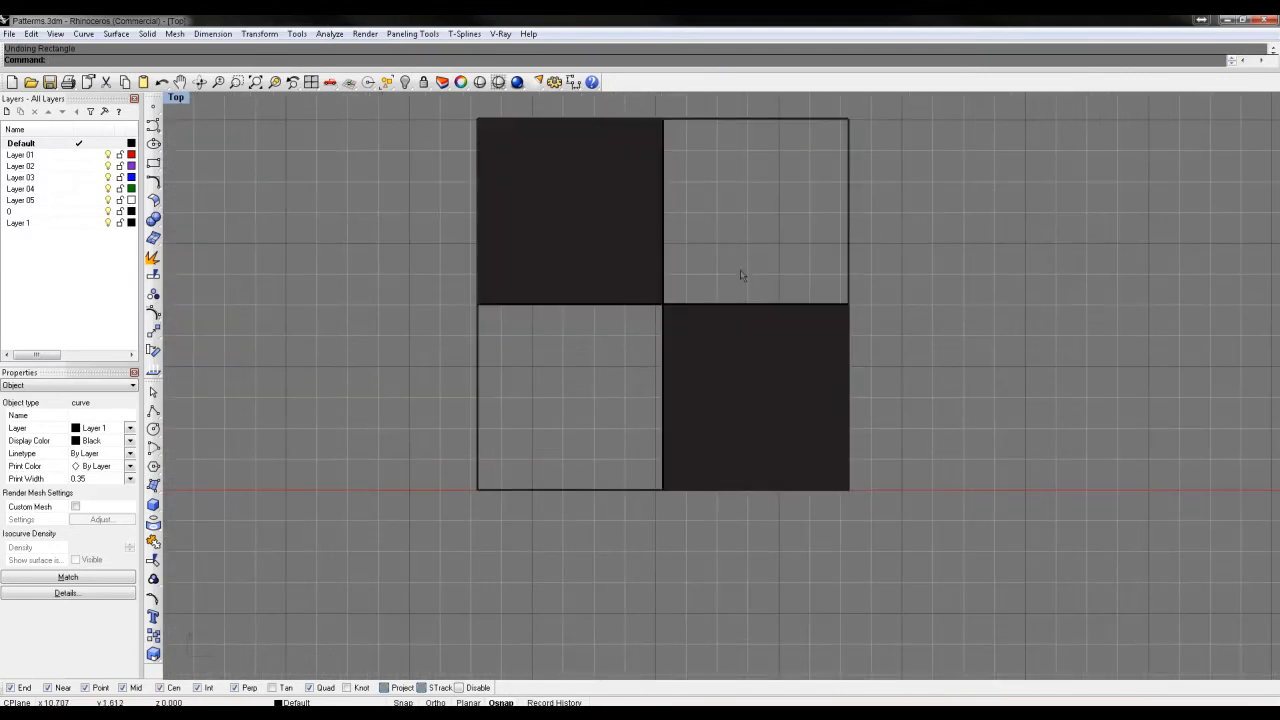
{"action": "left_click_drag", "start_coordinate": [783, 183], "coordinate": [606, 383]}
{"action": "left_click", "coordinate": [757, 294]}
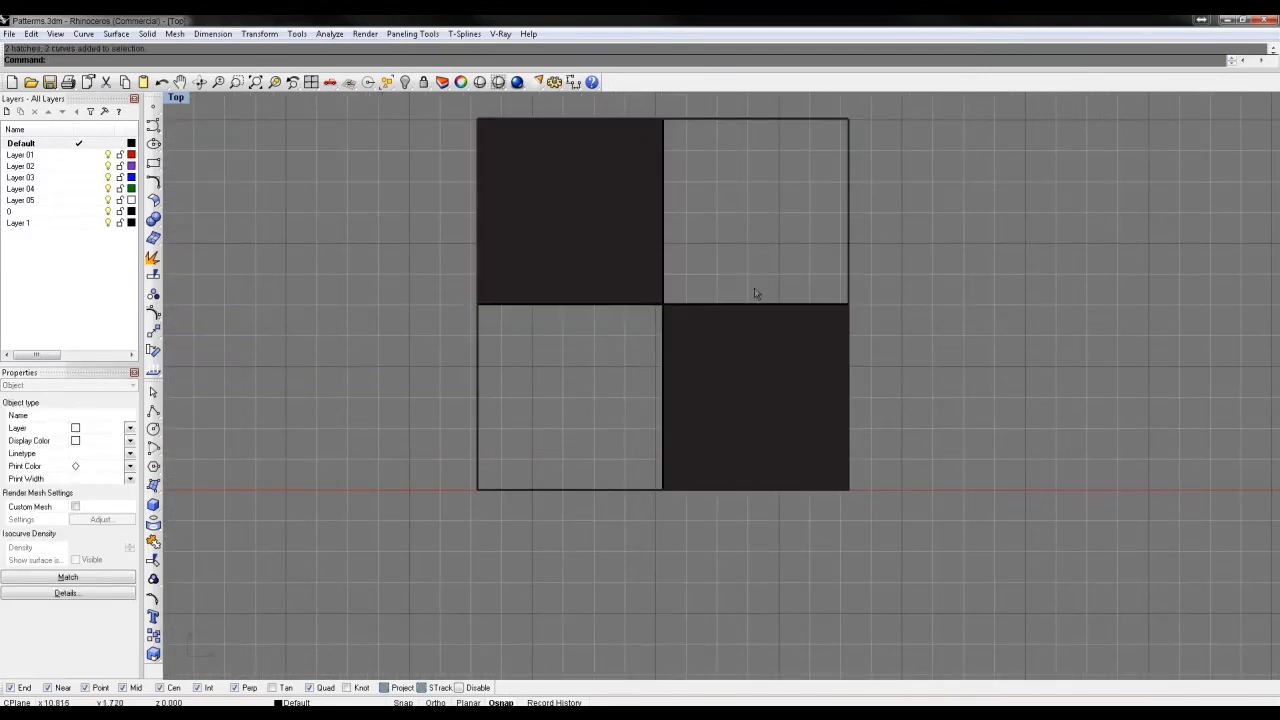
{"action": "left_click", "coordinate": [757, 312]}
{"action": "left_click", "coordinate": [609, 246]}
{"action": "left_click", "coordinate": [691, 336], "text": "shift"}
{"action": "type", "text": "Explode"}
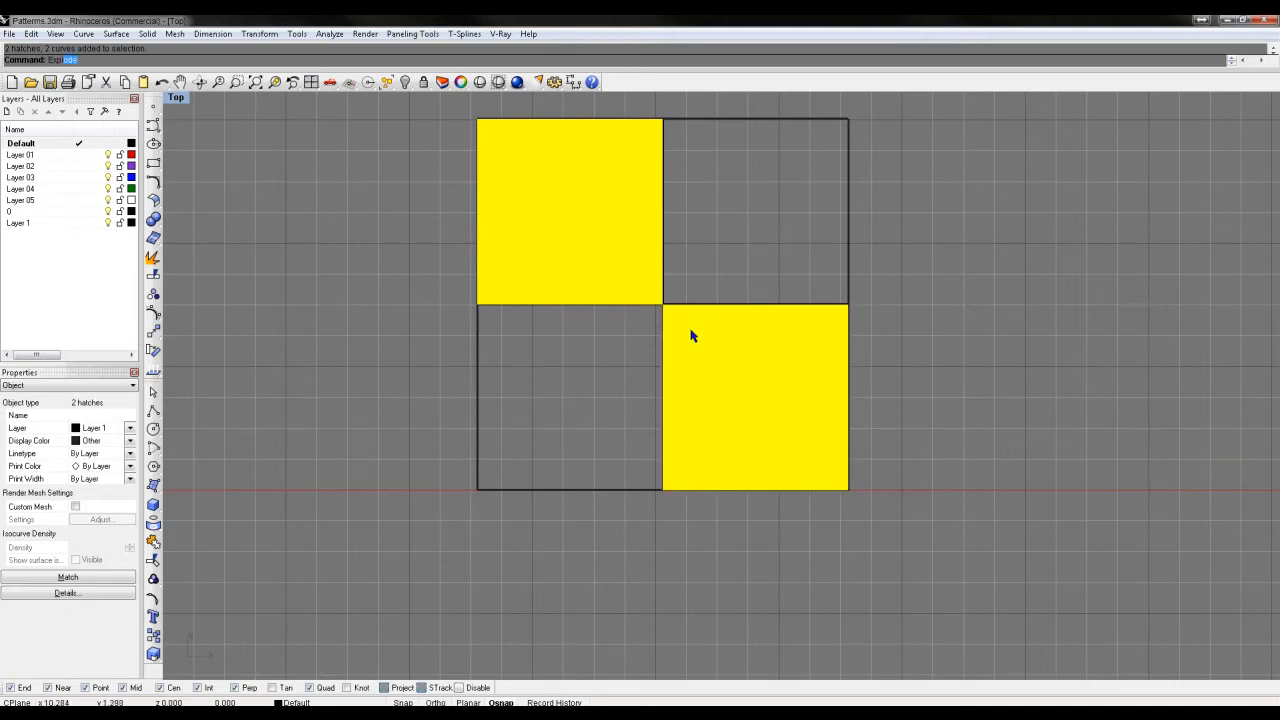
{"action": "key", "text": "Return"}
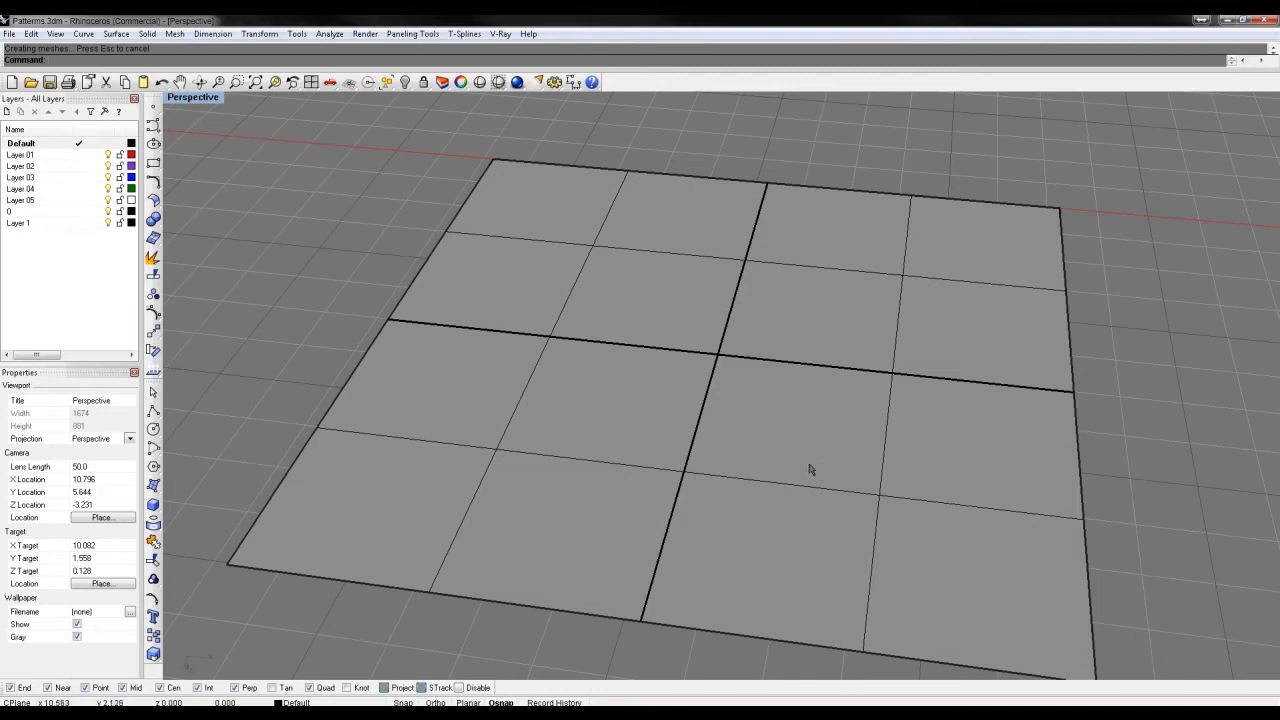
Delete three of the four square surfaces, keeping only the front-left one in the perspective view
{"action": "left_click", "coordinate": [511, 474]}
{"action": "left_click", "coordinate": [821, 506]}
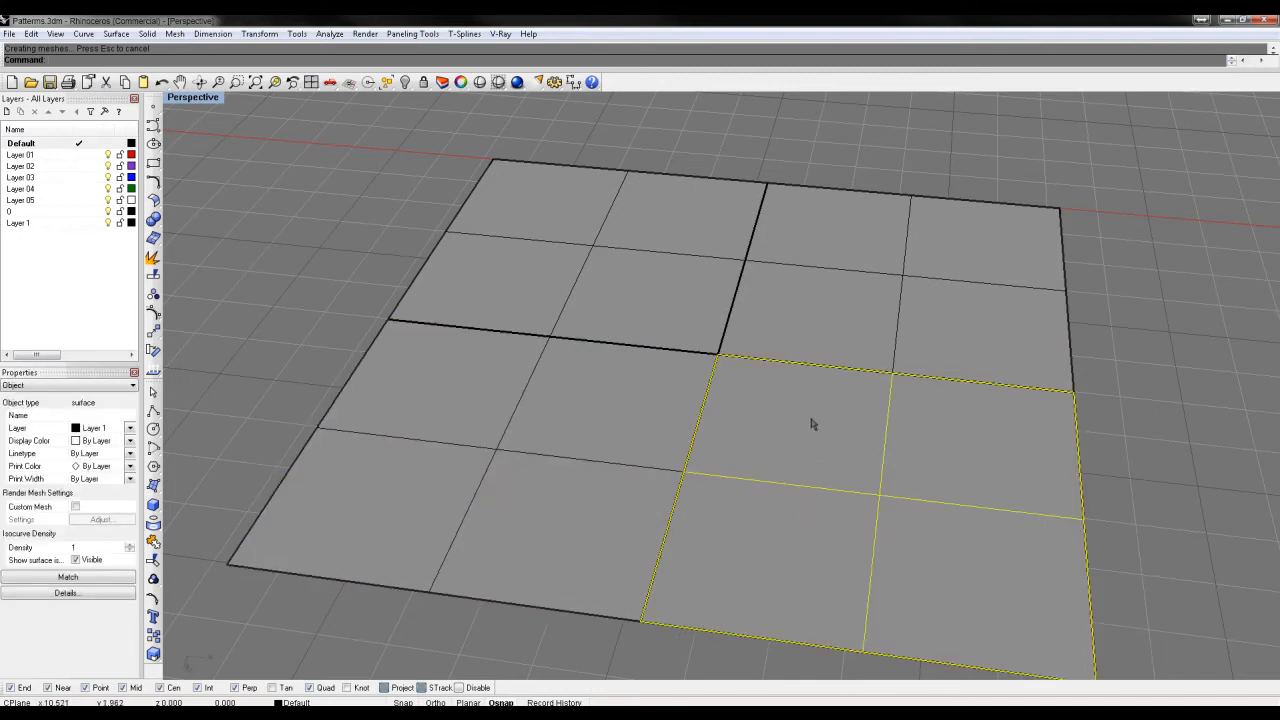
{"action": "left_click", "coordinate": [843, 330], "text": "shift"}
{"action": "left_click", "coordinate": [707, 265], "text": "shift"}
{"action": "key", "text": "Delete"}
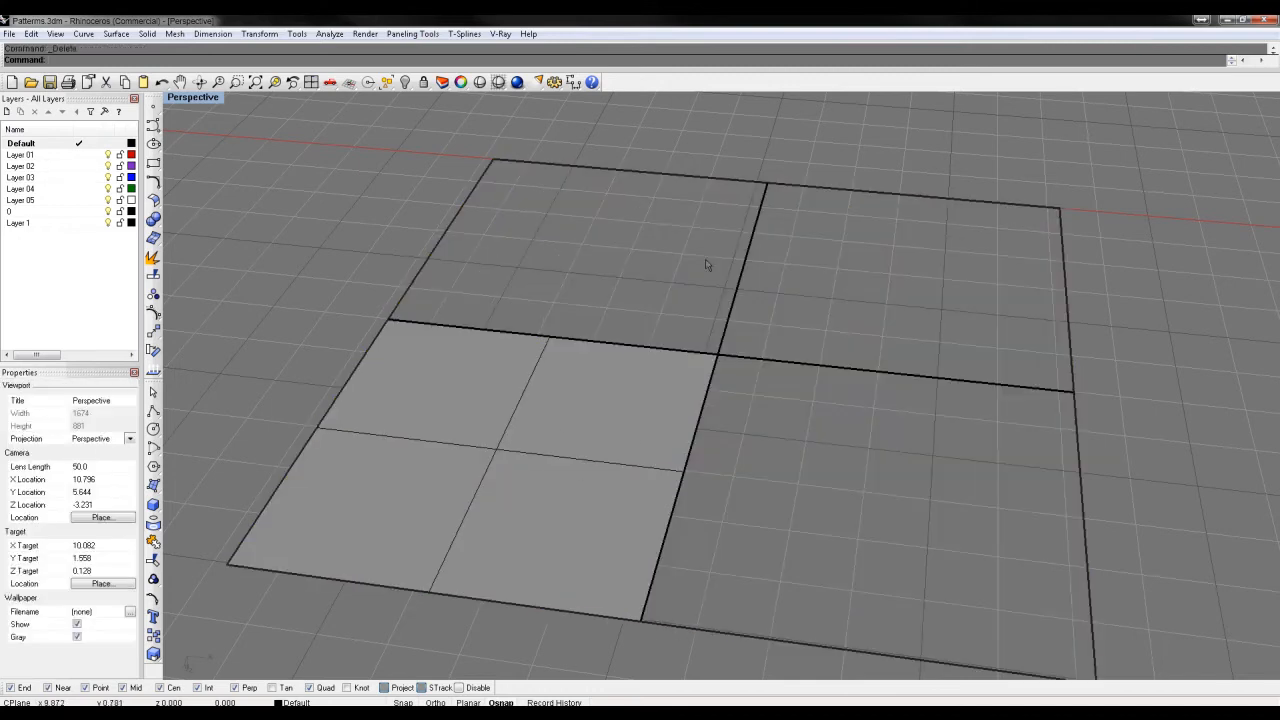
Delete the two checkerboard outline curves around the remaining square surface
{"action": "left_click", "coordinate": [1073, 376]}
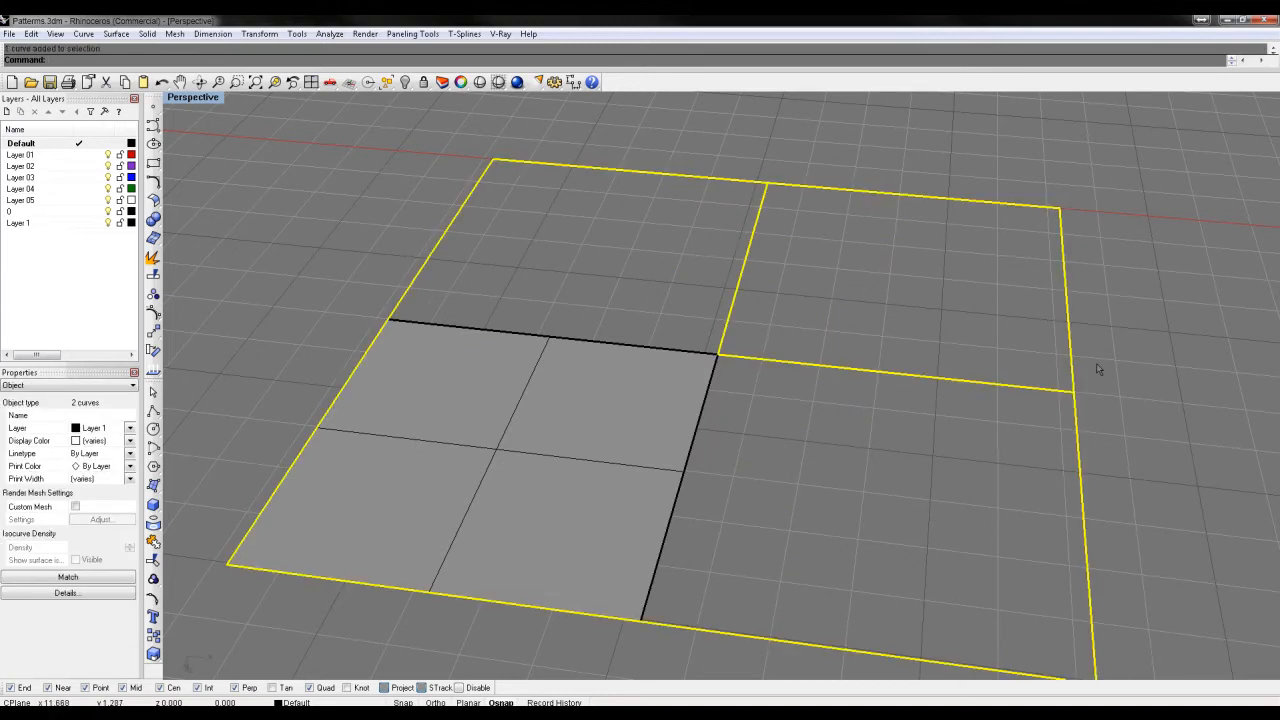
{"action": "key", "text": "Delete"}
{"action": "left_click", "coordinate": [487, 515]}
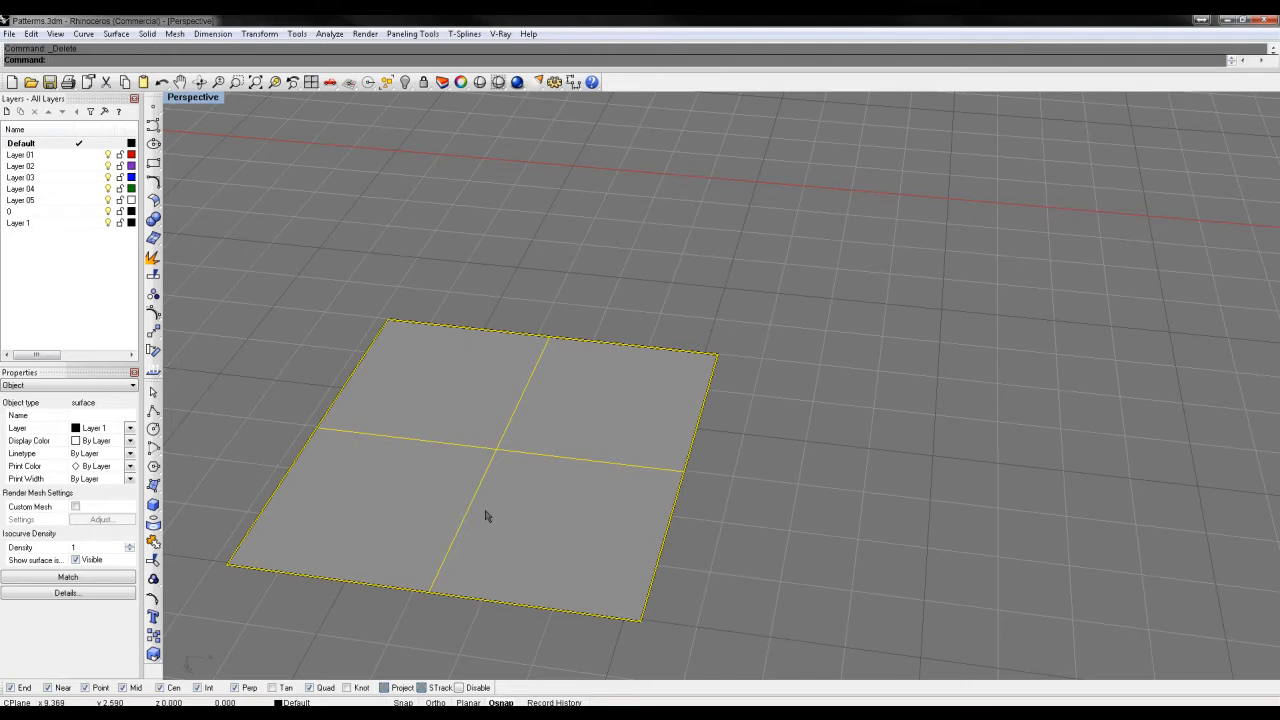
{"action": "key", "text": "Escape"}
Create a sphere centred on a corner of the square surface, with a radius of less than half the square's side
{"action": "key", "text": "ctrl+shift+e"}
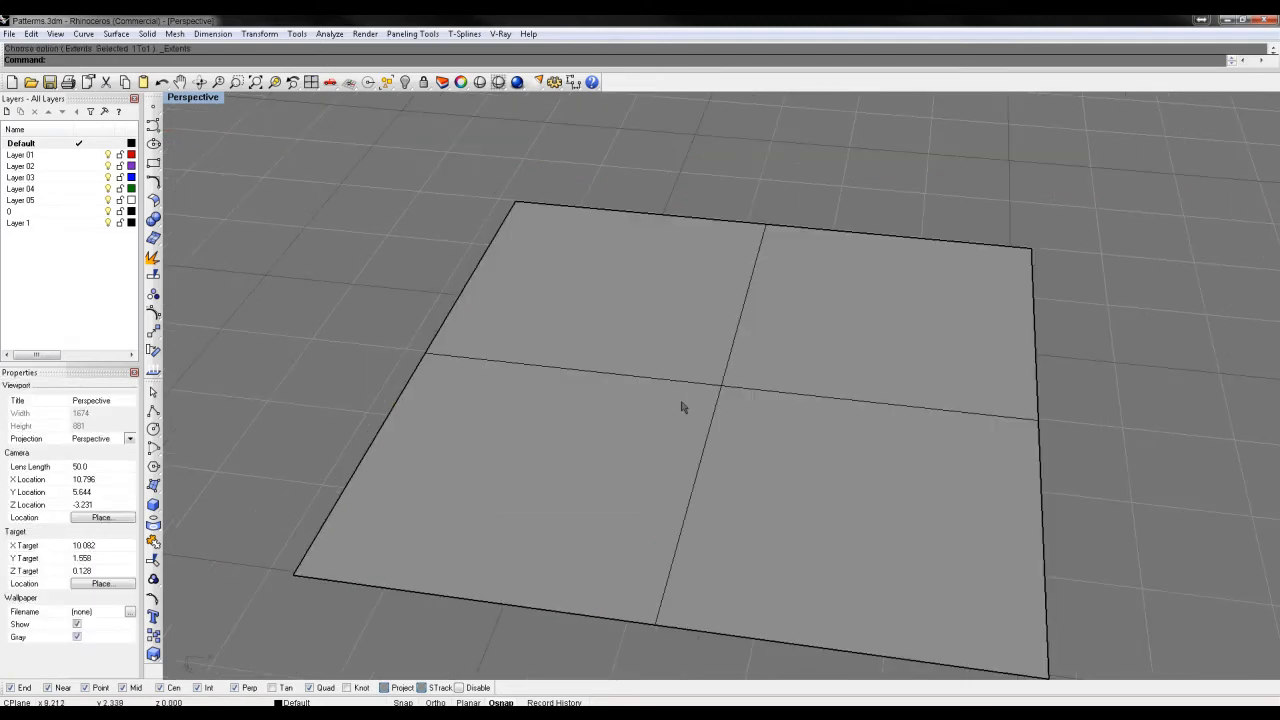
{"action": "right_click_drag", "start_coordinate": [717, 409], "coordinate": [741, 420]}
{"action": "left_click", "coordinate": [161, 505]}
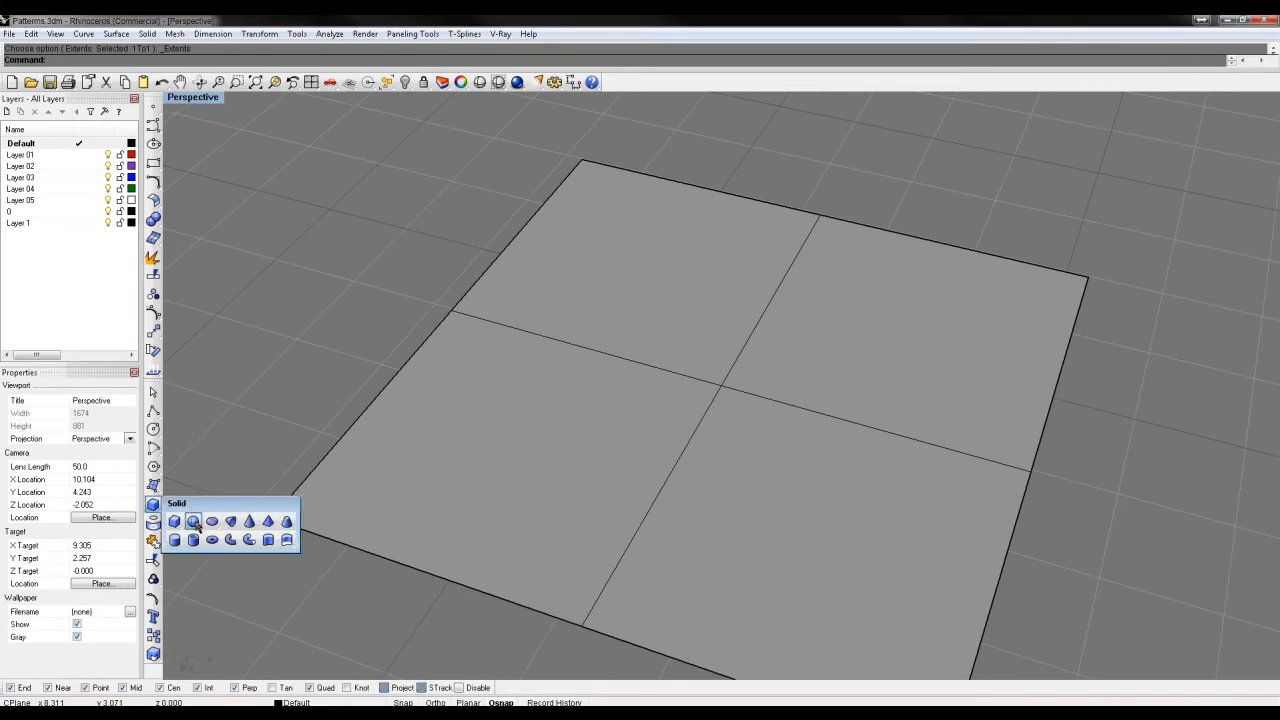
{"action": "left_click", "coordinate": [192, 516]}
{"action": "left_click", "coordinate": [1087, 278]}
{"action": "left_click", "coordinate": [935, 382]}
{"action": "right_click_drag", "start_coordinate": [836, 371], "coordinate": [812, 347]}
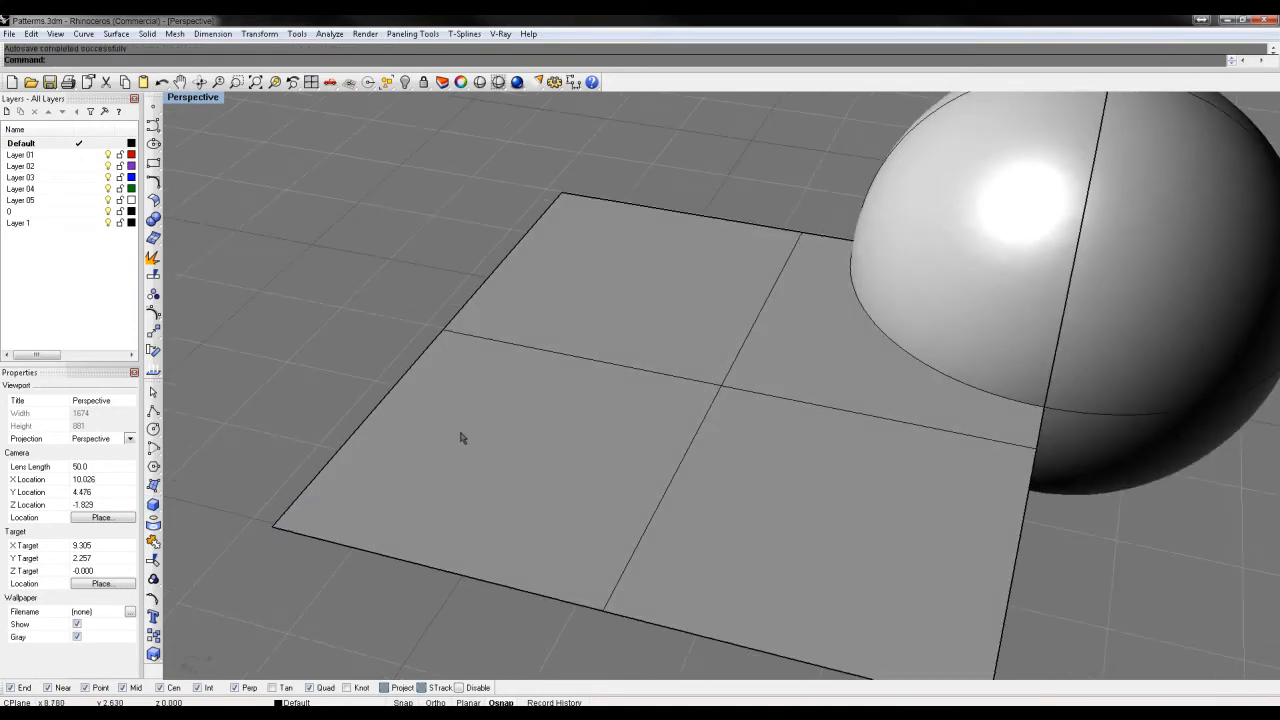
Create a second, smaller sphere centred on the midpoint of the square's edge opposite the first sphere's corner
{"action": "right_click", "coordinate": [467, 423]}
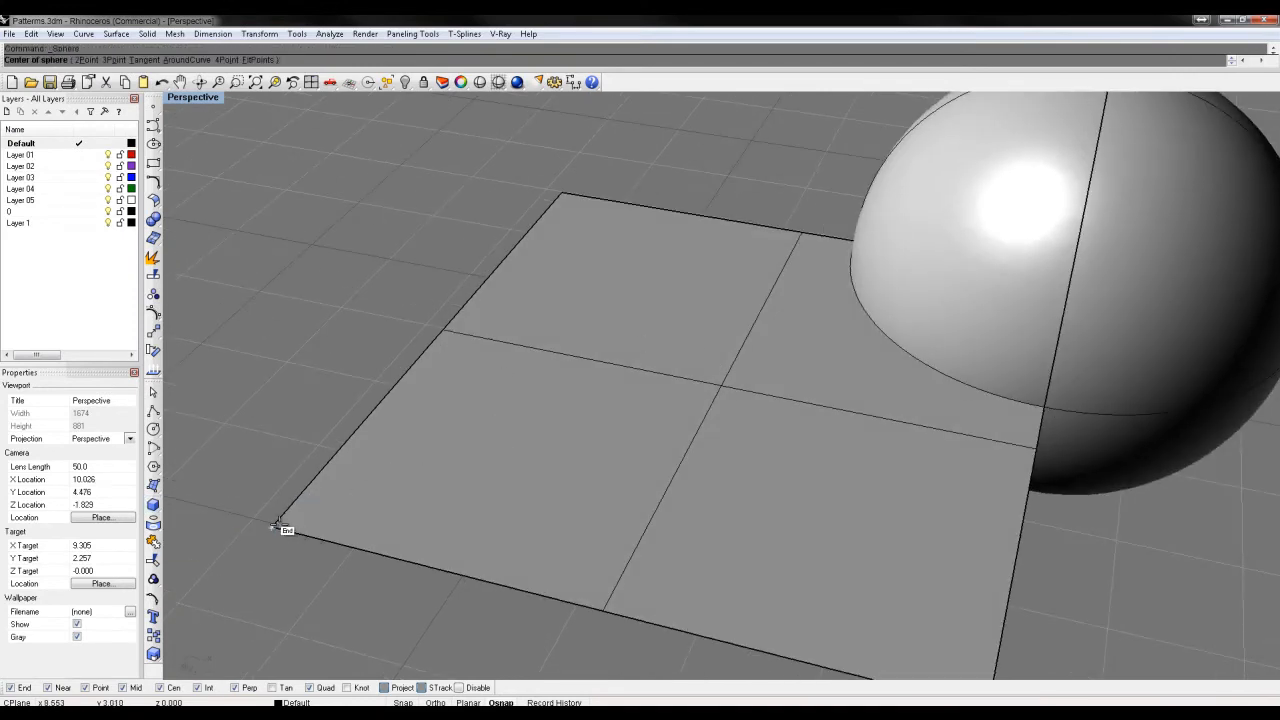
{"action": "left_click", "coordinate": [450, 331]}
{"action": "left_click", "coordinate": [507, 362]}
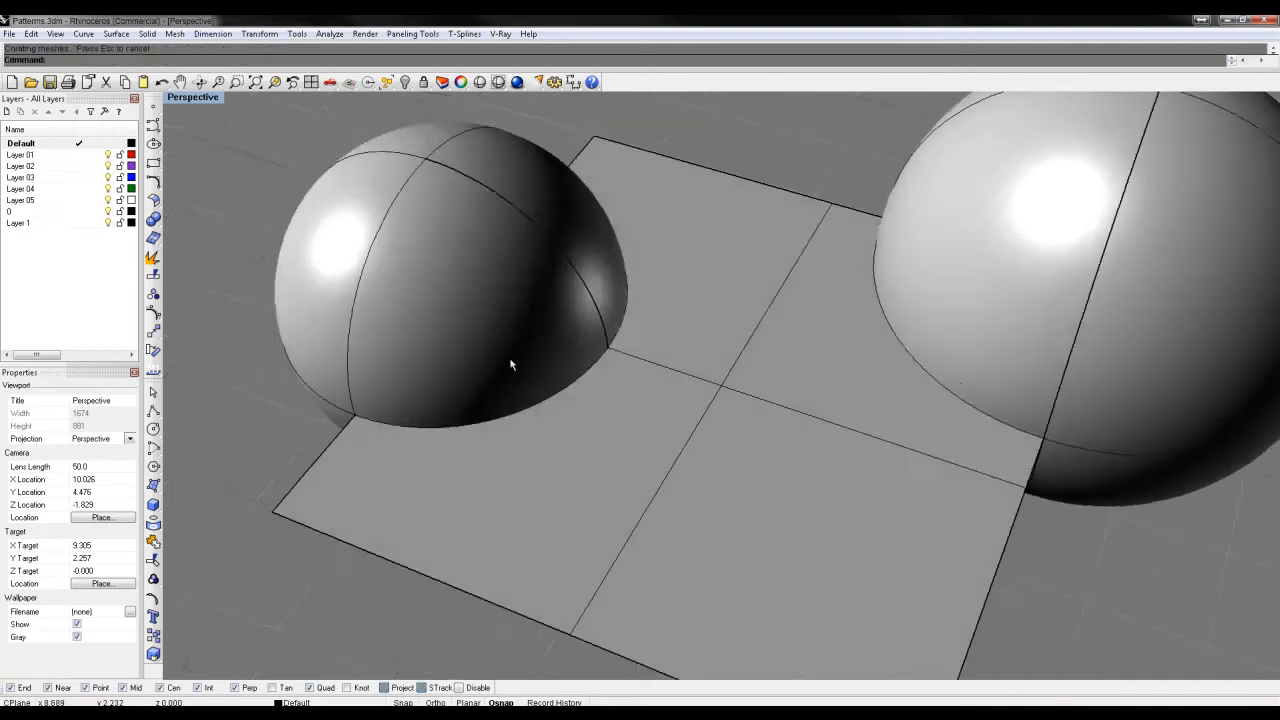
{"action": "right_click_drag", "start_coordinate": [507, 362], "coordinate": [478, 342]}
Draw a small circle facing the upper half of the smaller sphere and project it onto the sphere
{"action": "left_click", "coordinate": [686, 420]}
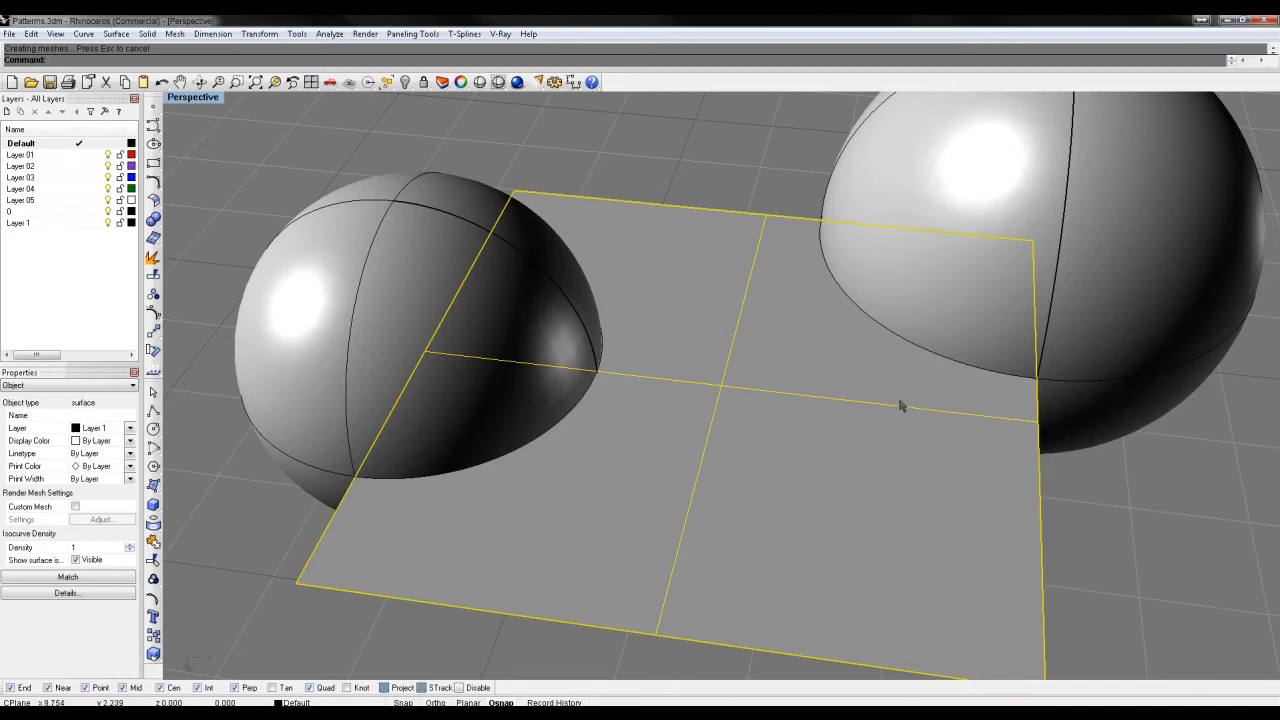
{"action": "right_click_drag", "start_coordinate": [880, 472], "coordinate": [648, 411]}
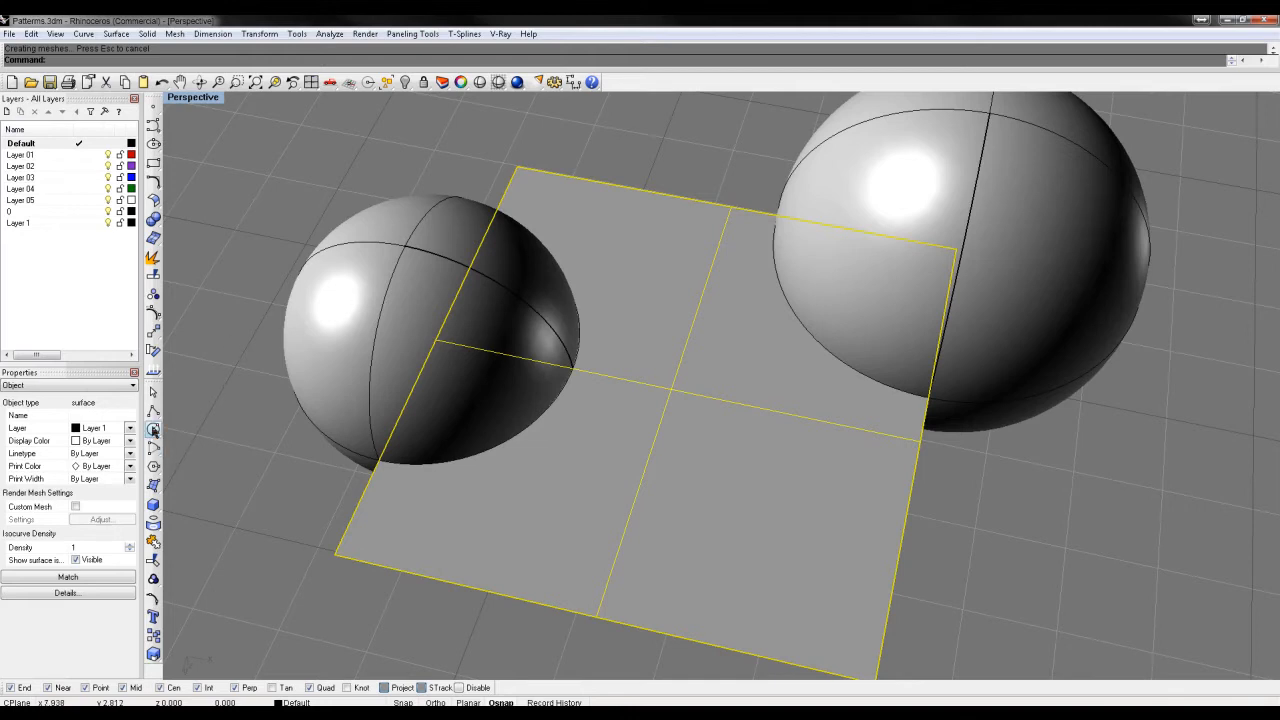
{"action": "left_click", "coordinate": [153, 429]}
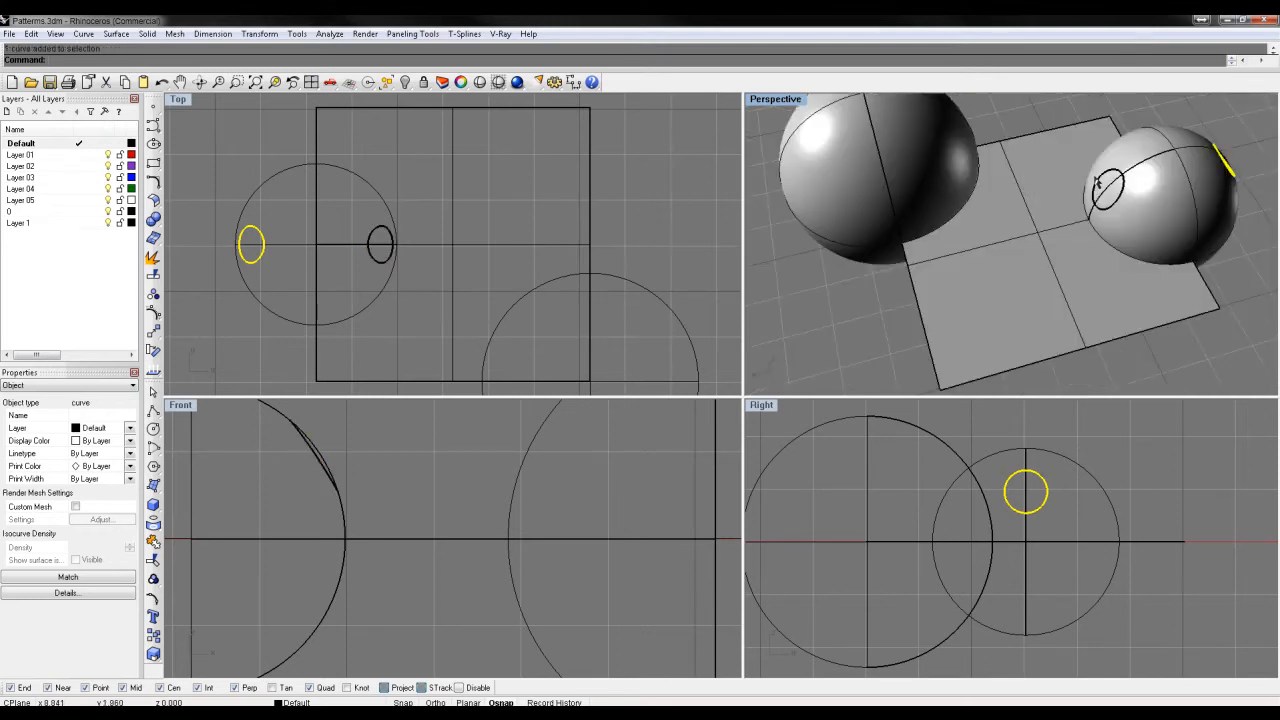
Cut a circular opening in the smaller sphere at the projected circle facing the square
{"action": "left_click", "coordinate": [1100, 182]}
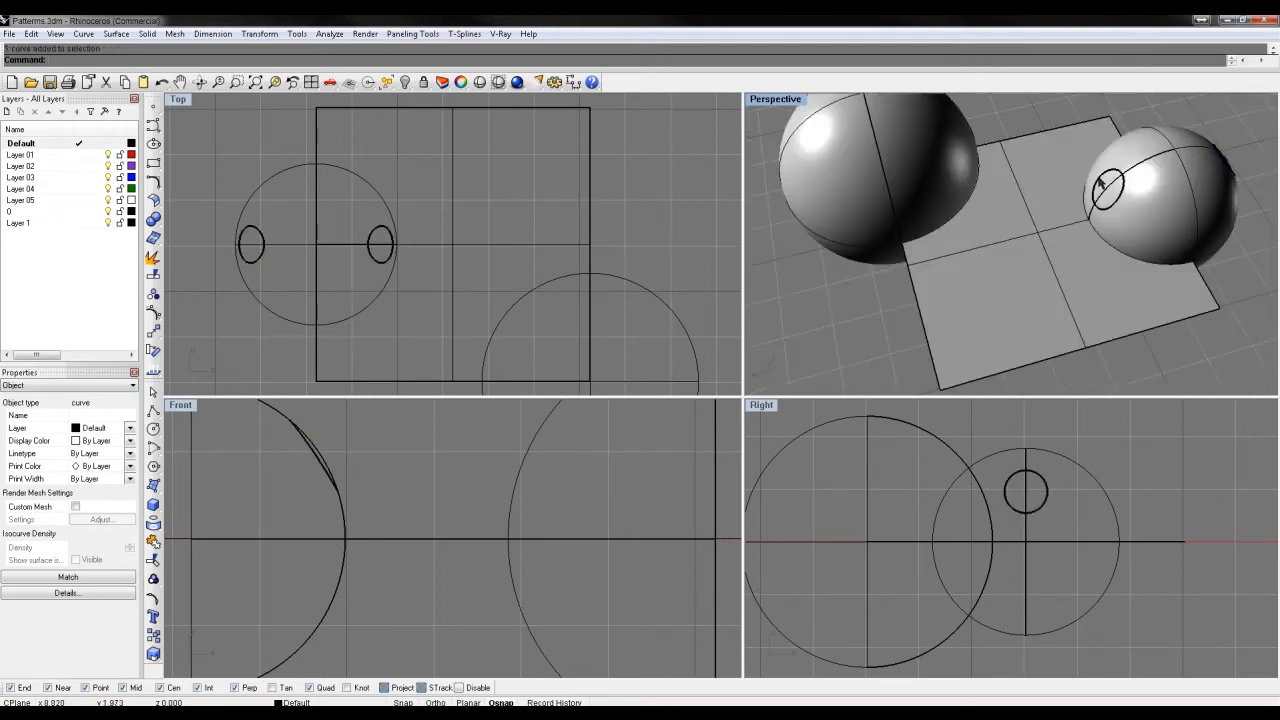
{"action": "left_click", "coordinate": [1140, 221]}
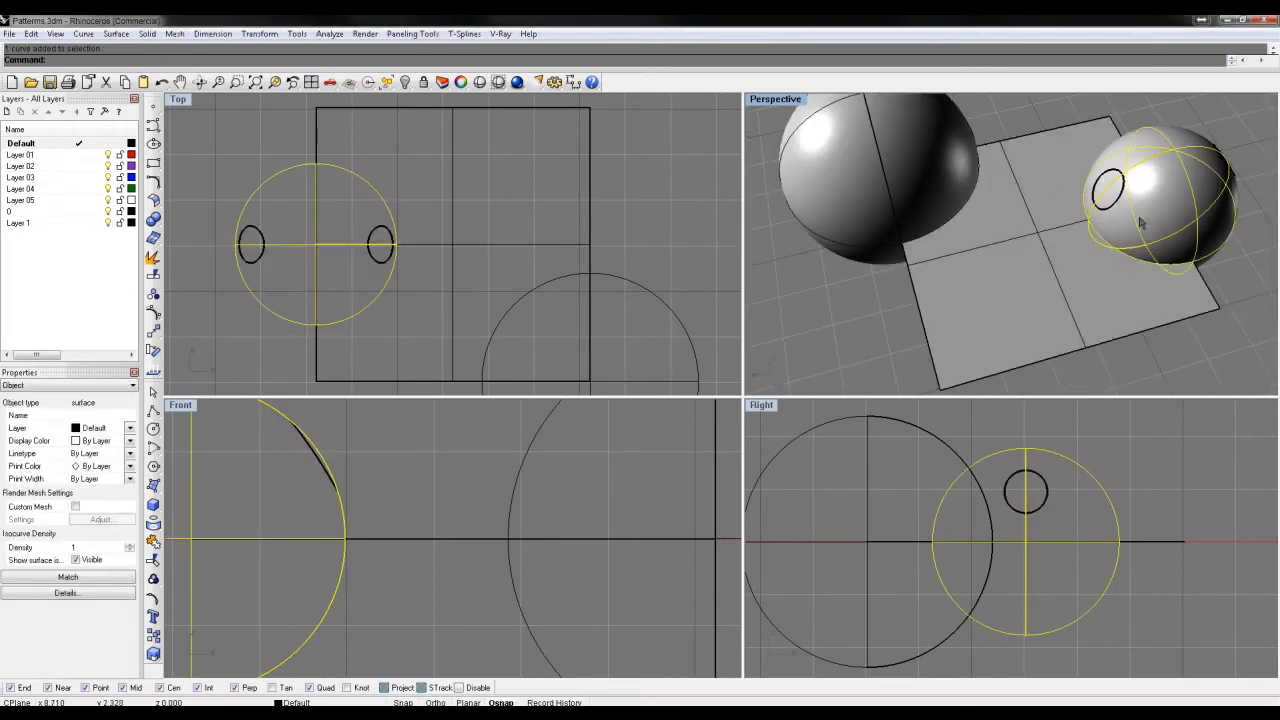
{"action": "key", "text": "Delete"}
Extrude the original circle as a capped cylinder through the sphere's opening, across the square and past its opposite edge
{"action": "left_click", "coordinate": [1122, 198]}
{"action": "key", "text": "Return"}
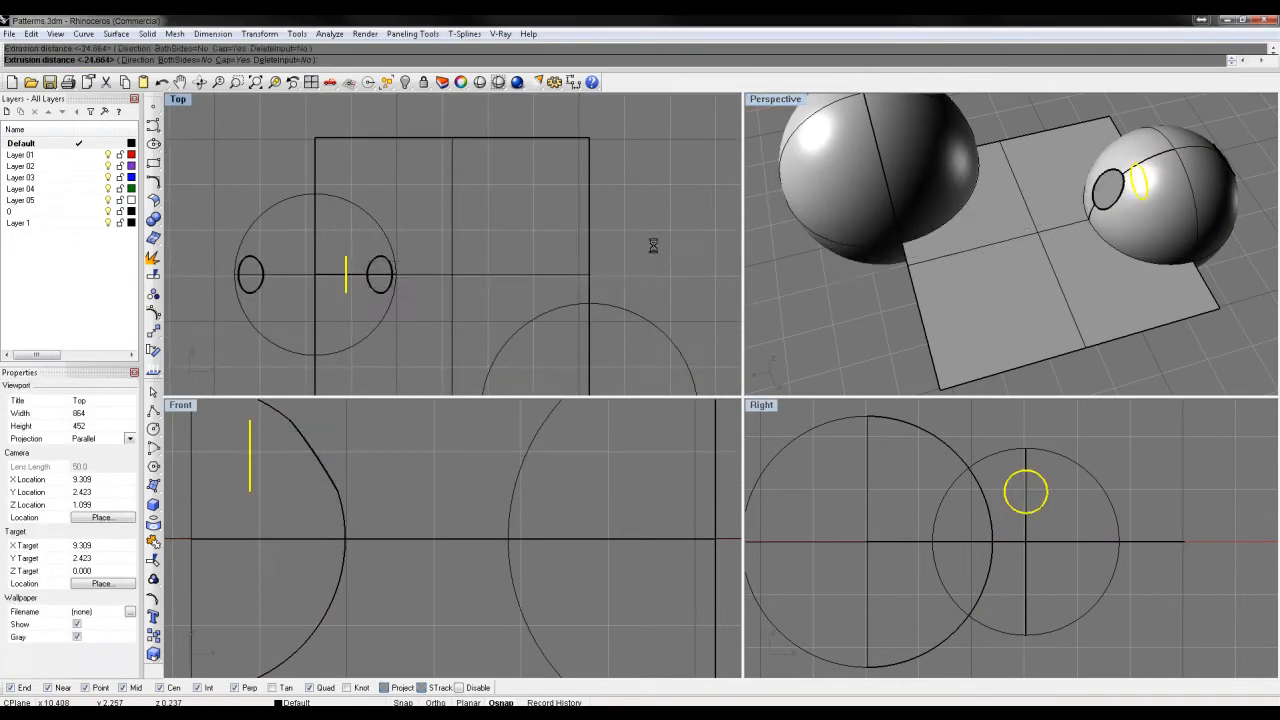
{"action": "left_click", "coordinate": [653, 247]}
{"action": "scroll", "coordinate": [670, 250], "scroll_direction": "down", "scroll_amount": 5}
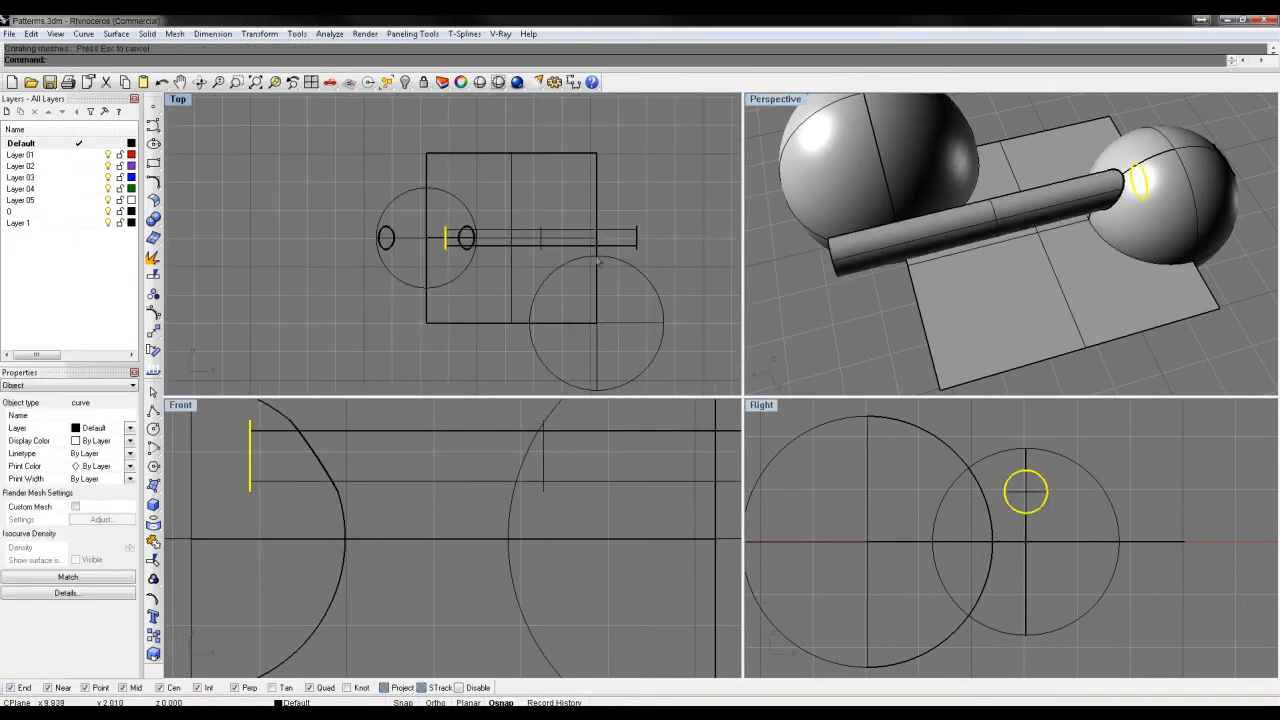
Draw a polyline along three edges of the square, through the large sphere's corner and overrunning past the corner beyond the smaller sphere
{"action": "left_click", "coordinate": [624, 238]}
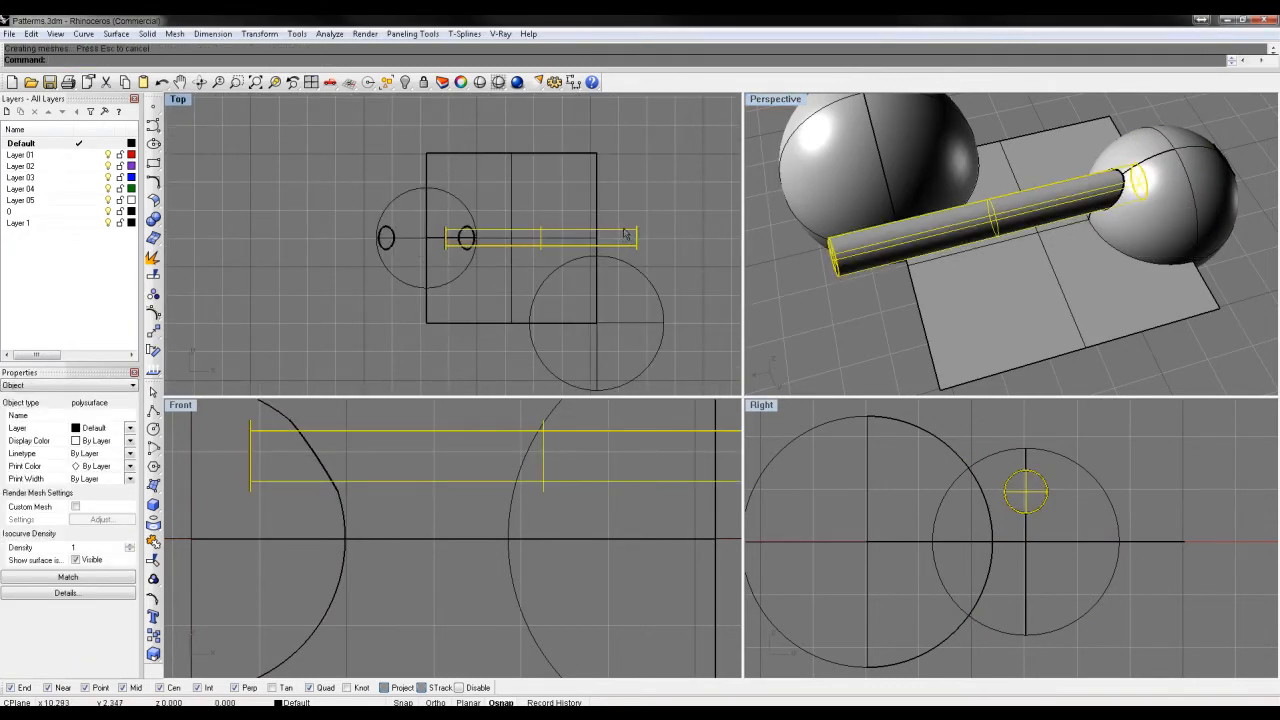
{"action": "left_click", "coordinate": [409, 196]}
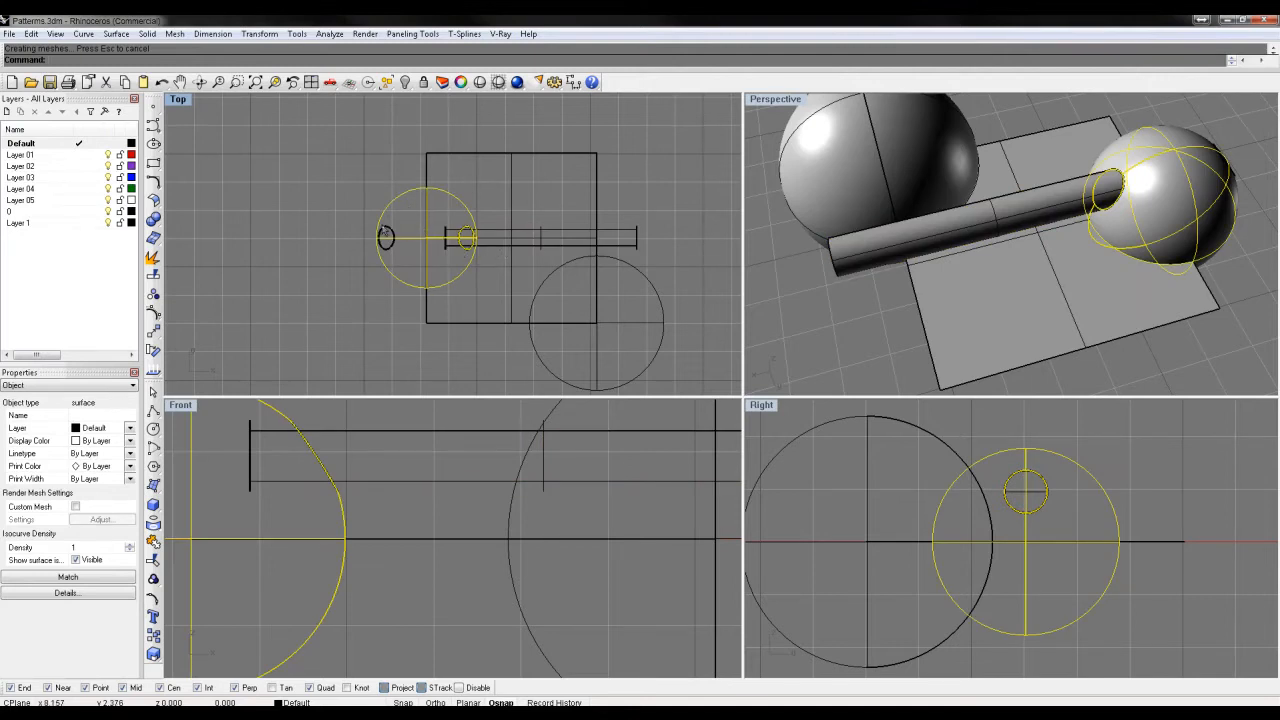
{"action": "left_click", "coordinate": [153, 410]}
{"action": "left_click", "coordinate": [597, 152]}
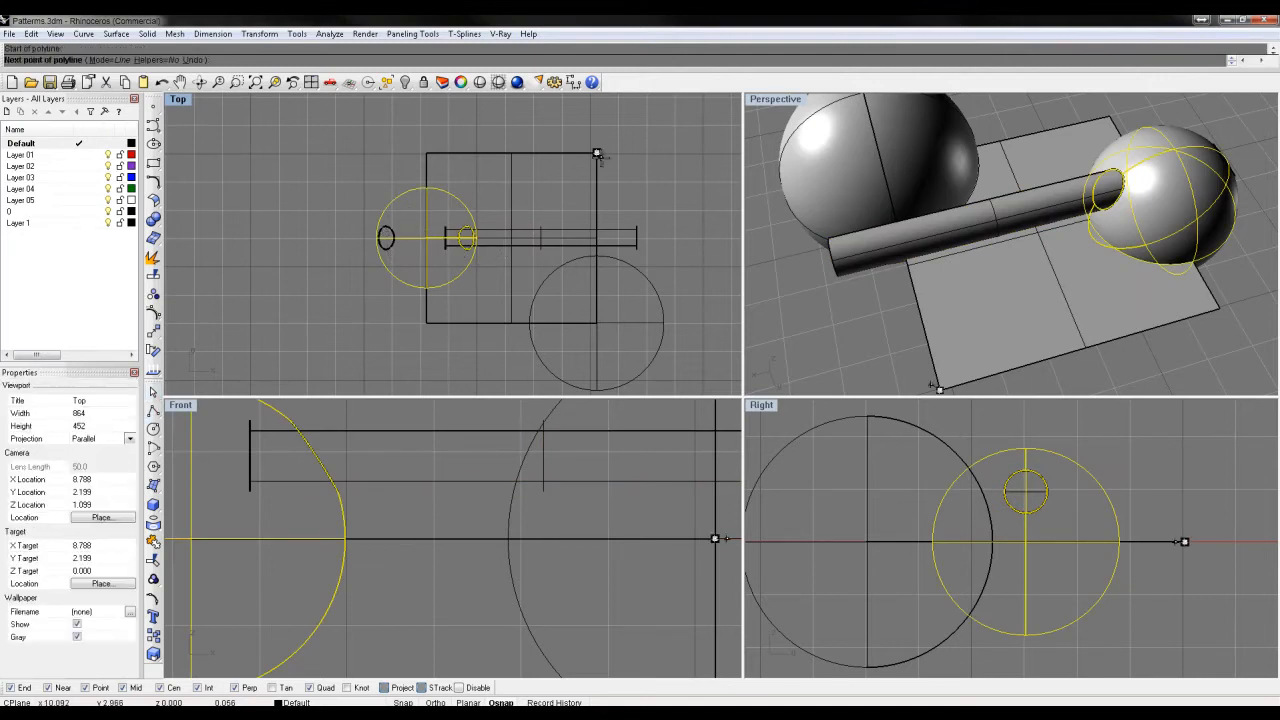
{"action": "left_click", "coordinate": [597, 322]}
{"action": "left_click", "coordinate": [427, 322]}
{"action": "left_click", "coordinate": [426, 124]}
{"action": "key", "text": "Return"}
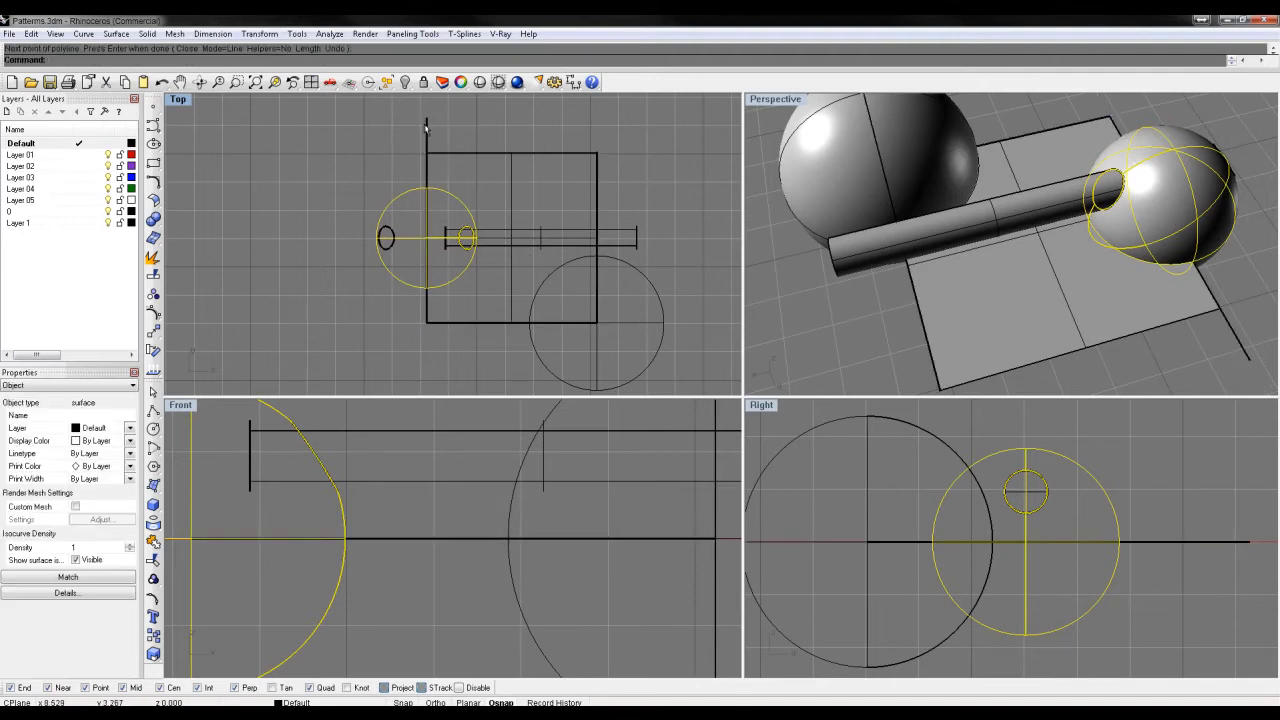
Trim away the parts of both spheres that lie outside the square, using the polyline as the cutting edge
{"action": "type", "text": "Trim"}
{"action": "key", "text": "Return"}
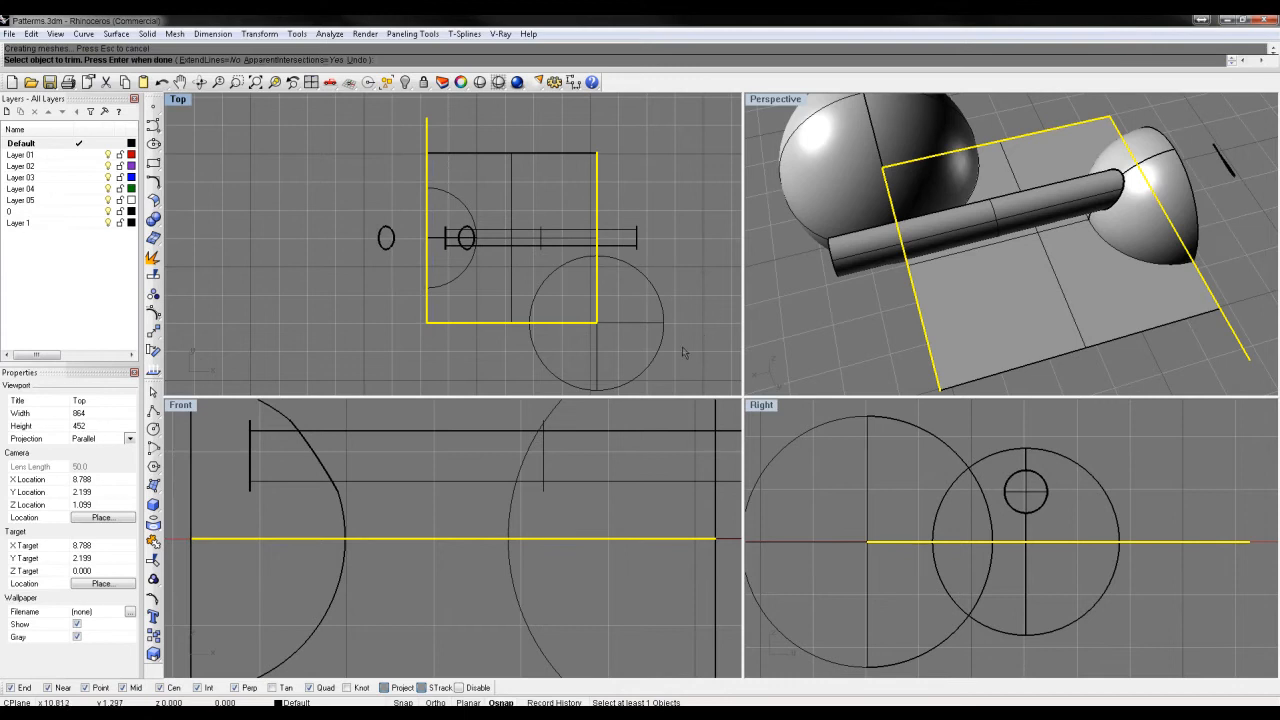
{"action": "left_click", "coordinate": [624, 362]}
{"action": "key", "text": "Return"}
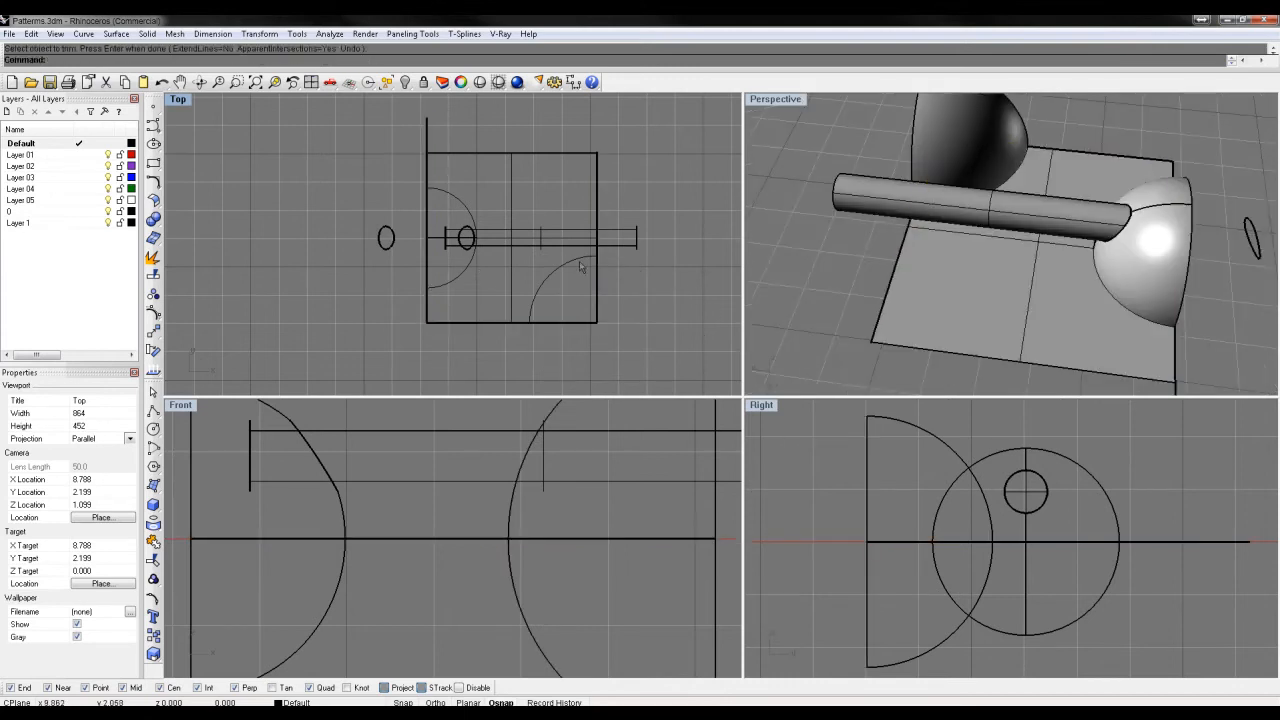
{"action": "left_click", "coordinate": [581, 265]}
{"action": "left_click_drag", "start_coordinate": [579, 265], "coordinate": [436, 269]}
{"action": "key", "text": "ctrl+z"}
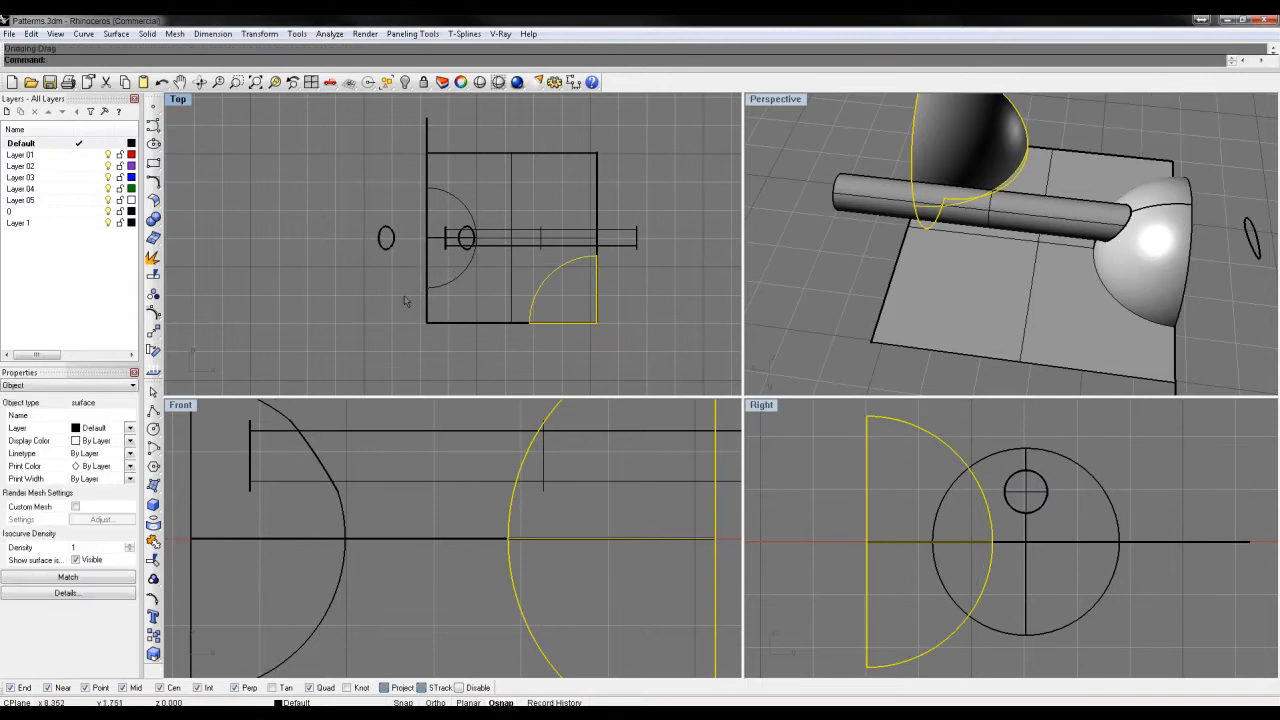
Move the smaller half-sphere together with its cylinder along the square's edge until the half-sphere's rim reaches the corner
{"action": "left_click", "coordinate": [580, 246]}
{"action": "left_click", "coordinate": [471, 217], "text": "shift"}
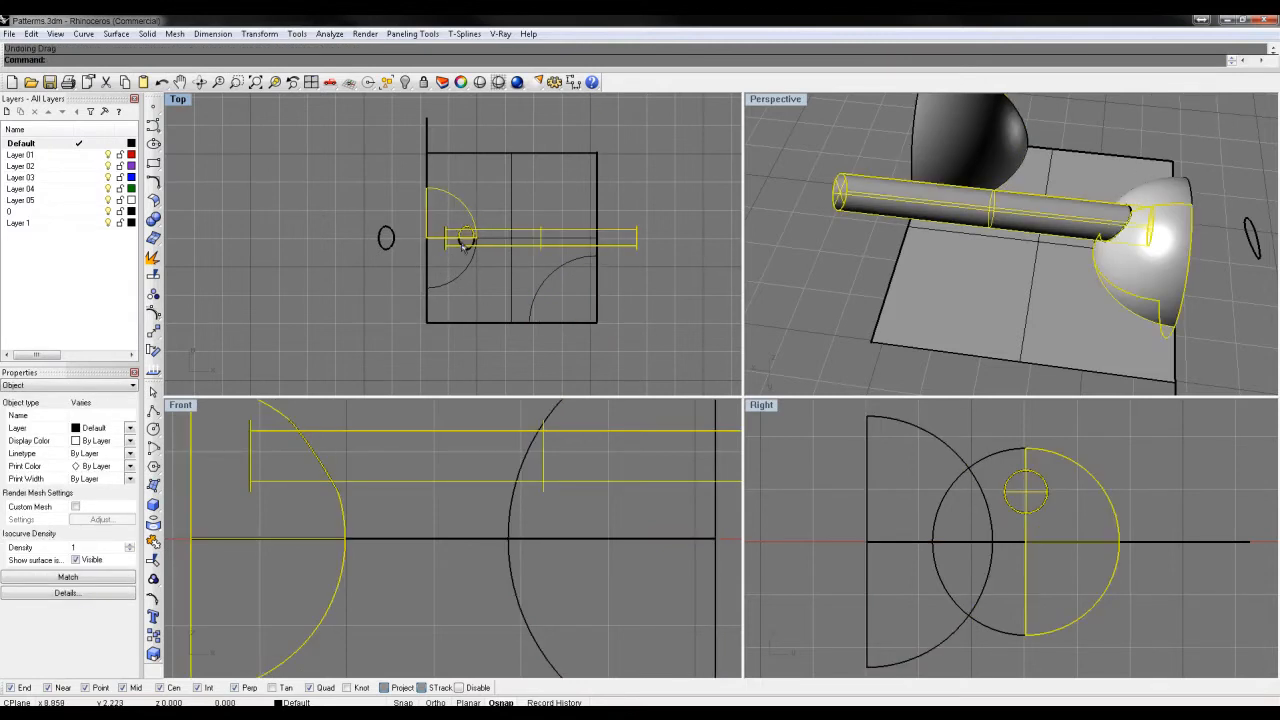
{"action": "left_click", "coordinate": [466, 266], "text": "shift"}
{"action": "left_click_drag", "start_coordinate": [466, 272], "coordinate": [466, 239]}
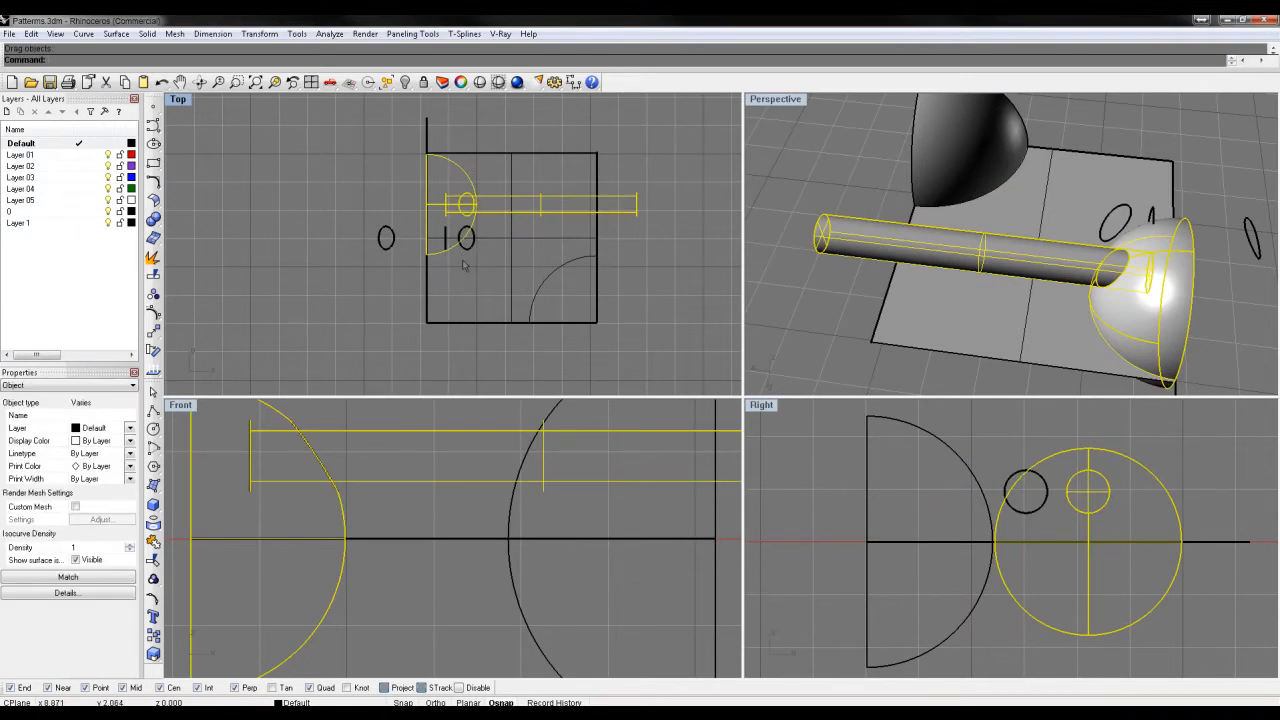
Scale the half-sphere and cylinder in one direction from that corner with Scale1D, narrowing them along the square's edge
{"action": "key", "text": "Return"}
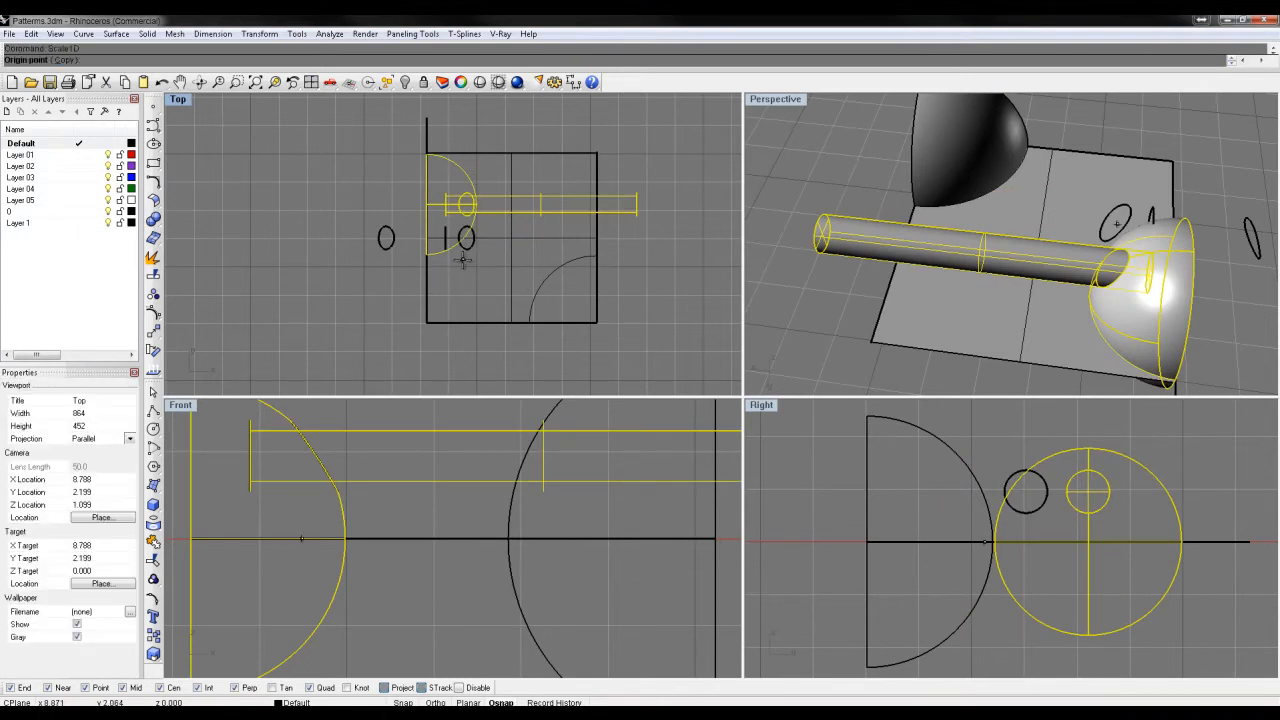
{"action": "left_click", "coordinate": [427, 153]}
{"action": "left_click", "coordinate": [427, 255]}
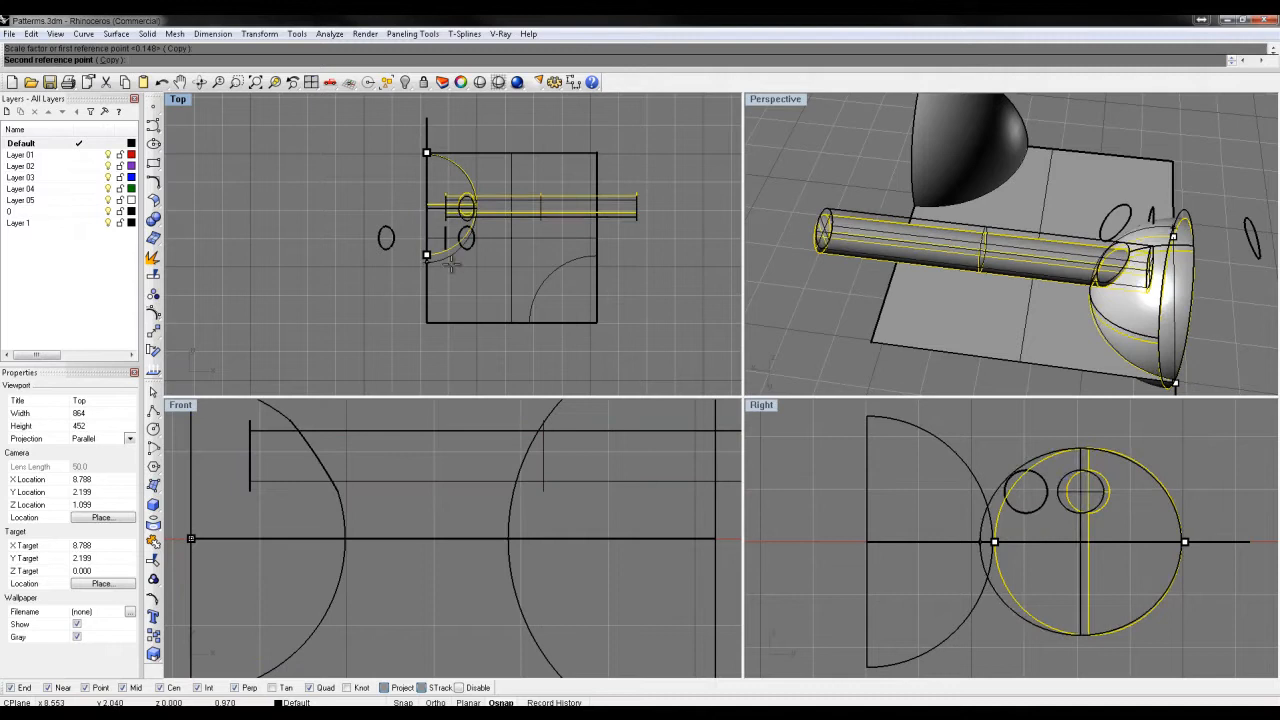
{"action": "left_click", "coordinate": [500, 237]}
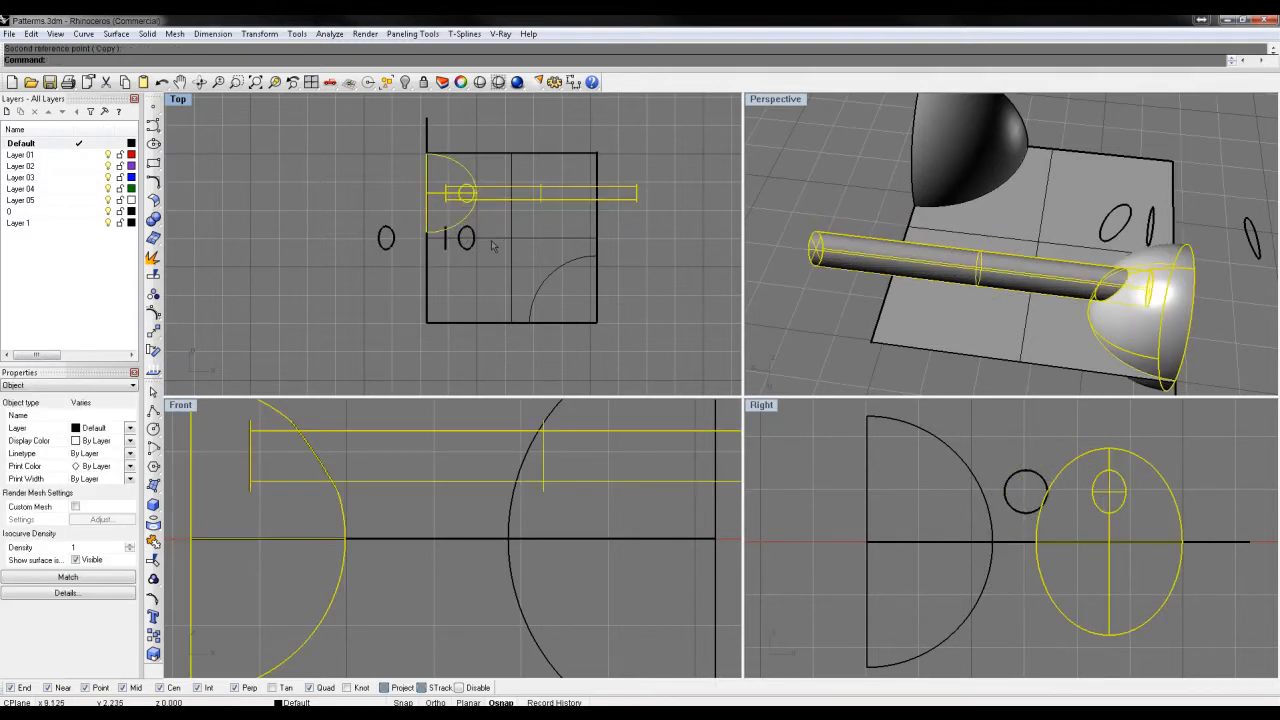
Trim off the portions of the half-sphere and the corner sphere below the square, using the square as the cutter
{"action": "left_click", "coordinate": [1055, 341]}
{"action": "type", "text": "Tape"}
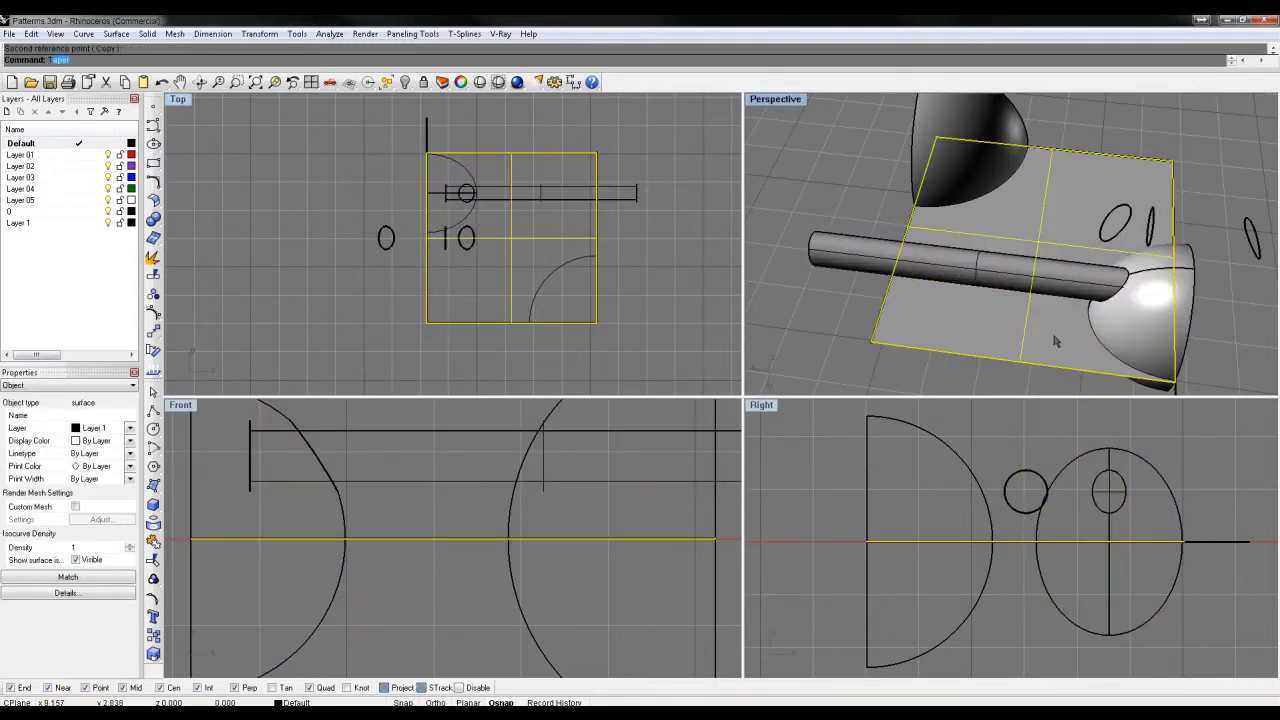
{"action": "type", "text": "rim"}
{"action": "key", "text": "Return"}
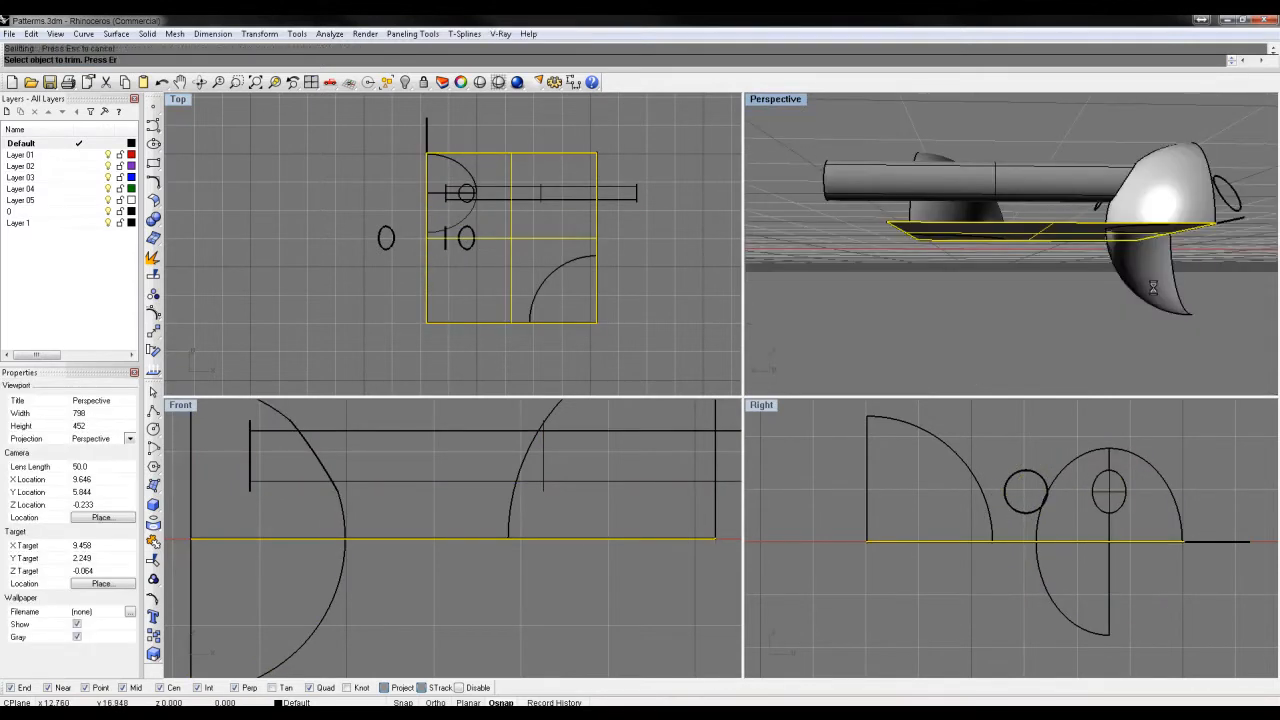
{"action": "left_click", "coordinate": [1150, 284]}
{"action": "right_click_drag", "start_coordinate": [1161, 290], "coordinate": [795, 345]}
{"action": "key", "text": "Return"}
{"action": "right_click_drag", "start_coordinate": [1165, 255], "coordinate": [1131, 274]}
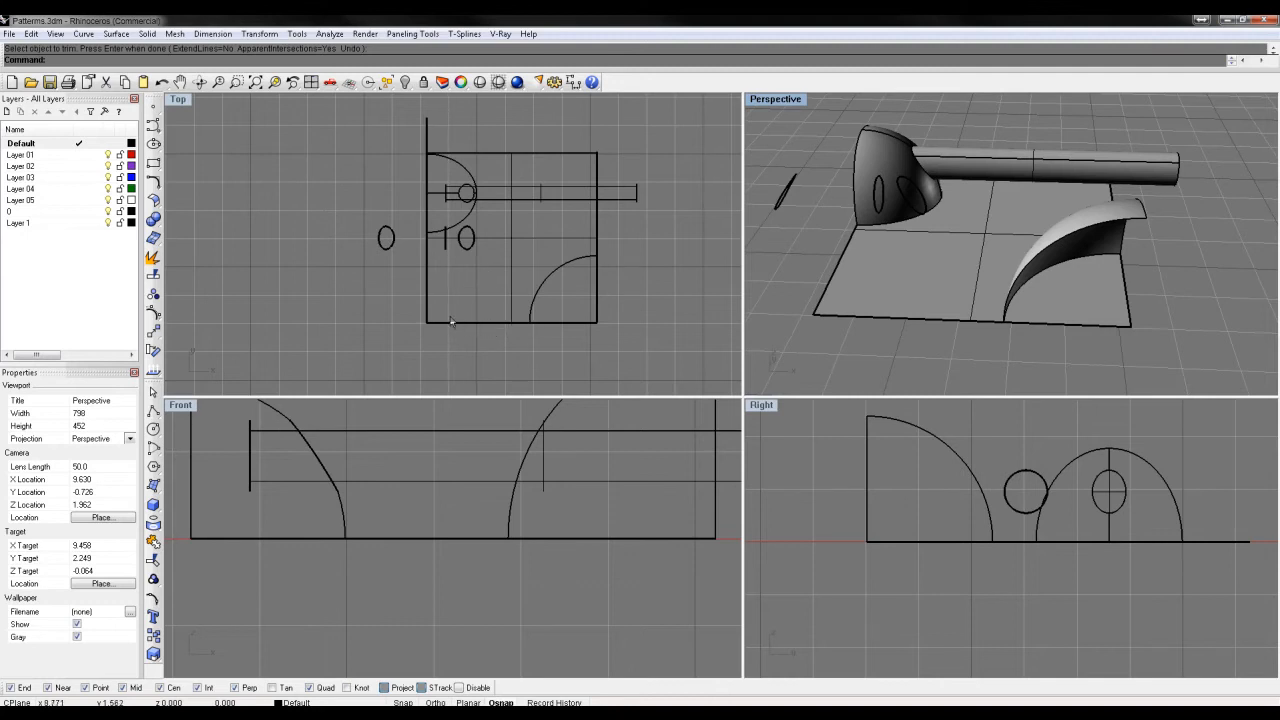
Draw an S-shaped control point curve across the square between two opposite edges and build a capped pipe along it
{"action": "left_click", "coordinate": [153, 447]}
{"action": "left_click", "coordinate": [561, 152]}
{"action": "left_click", "coordinate": [541, 233]}
{"action": "left_click", "coordinate": [484, 265]}
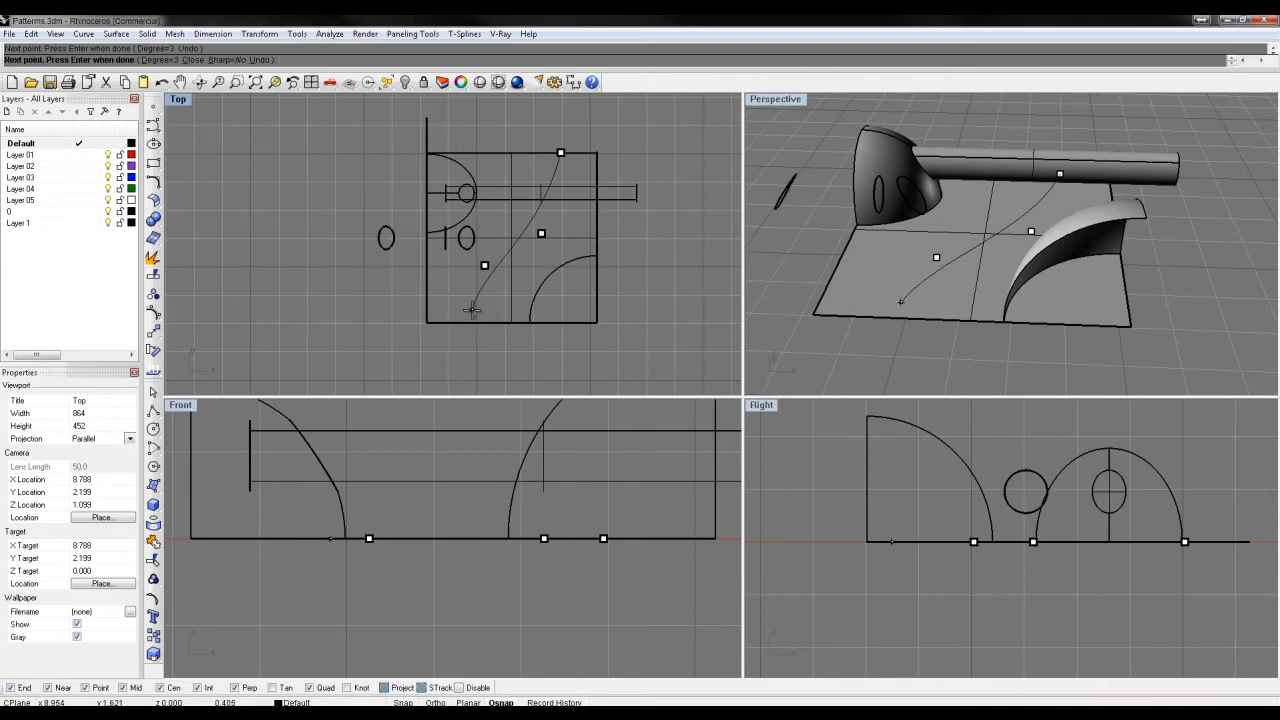
{"action": "left_click", "coordinate": [475, 323]}
{"action": "key", "text": "Return"}
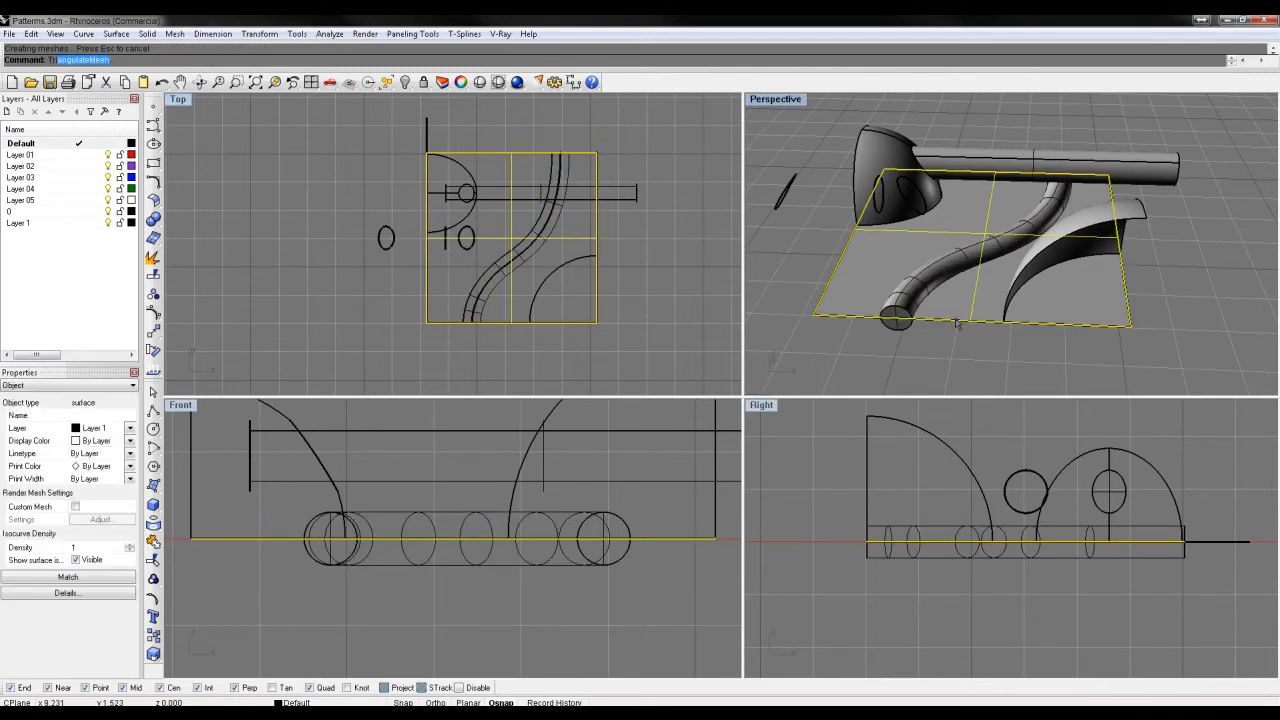
Trim away the underside of the curved pipe below the square
{"action": "left_click", "coordinate": [904, 332]}
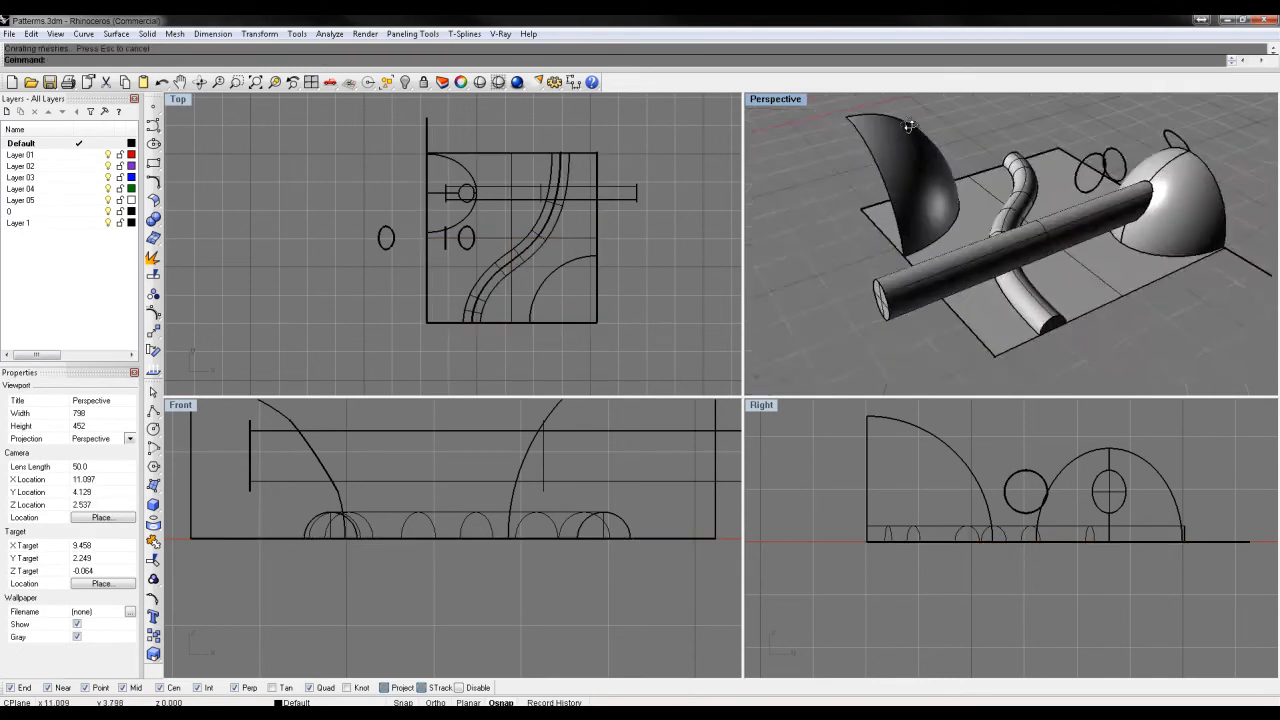
{"action": "right_click_drag", "start_coordinate": [1000, 250], "coordinate": [1177, 131]}
{"action": "left_click", "coordinate": [1067, 333]}
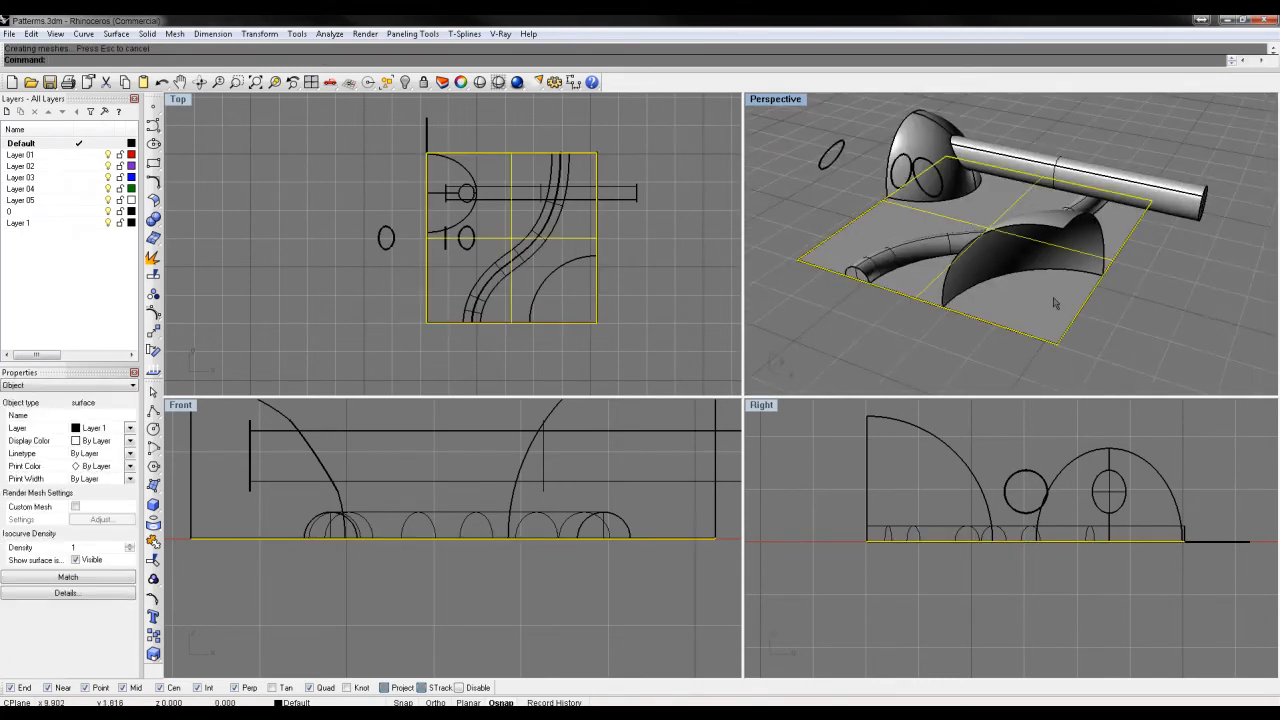
Trim out the square's corner beneath the large corner dome and join the dome to the square
{"action": "left_click", "coordinate": [1063, 263]}
{"action": "type", "text": "rim"}
{"action": "key", "text": "Return"}
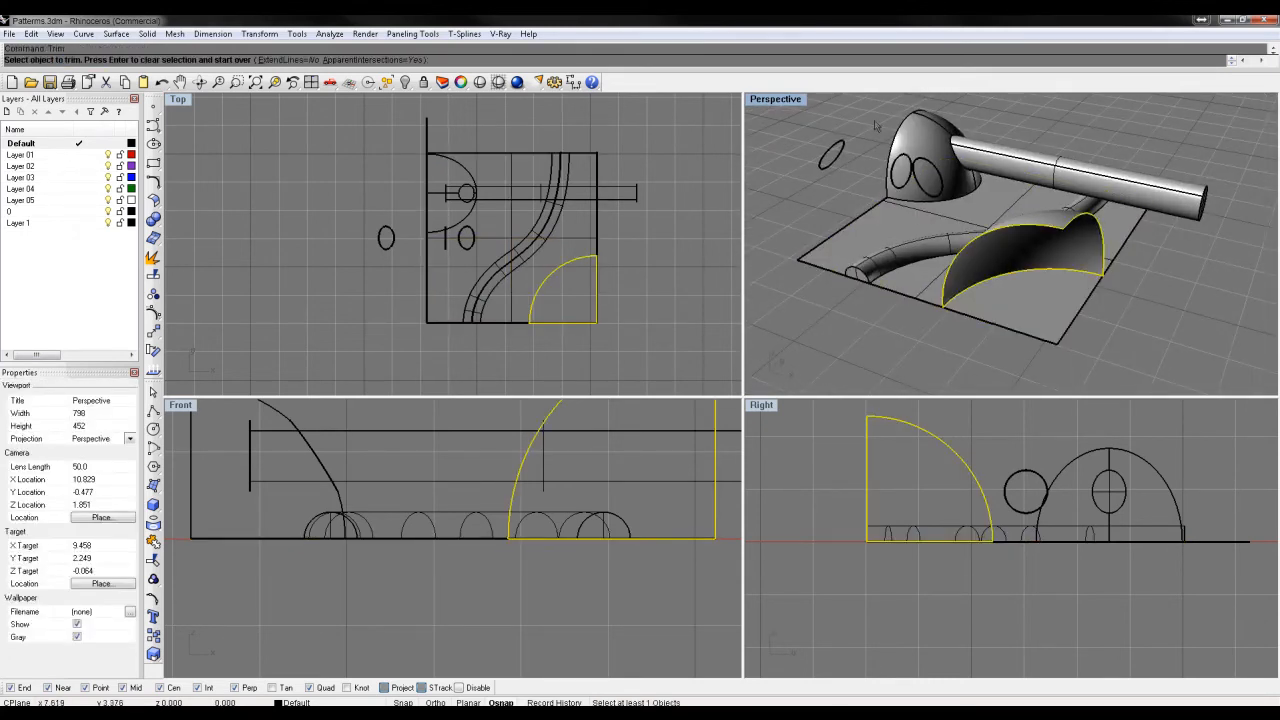
{"action": "left_click", "coordinate": [1020, 325]}
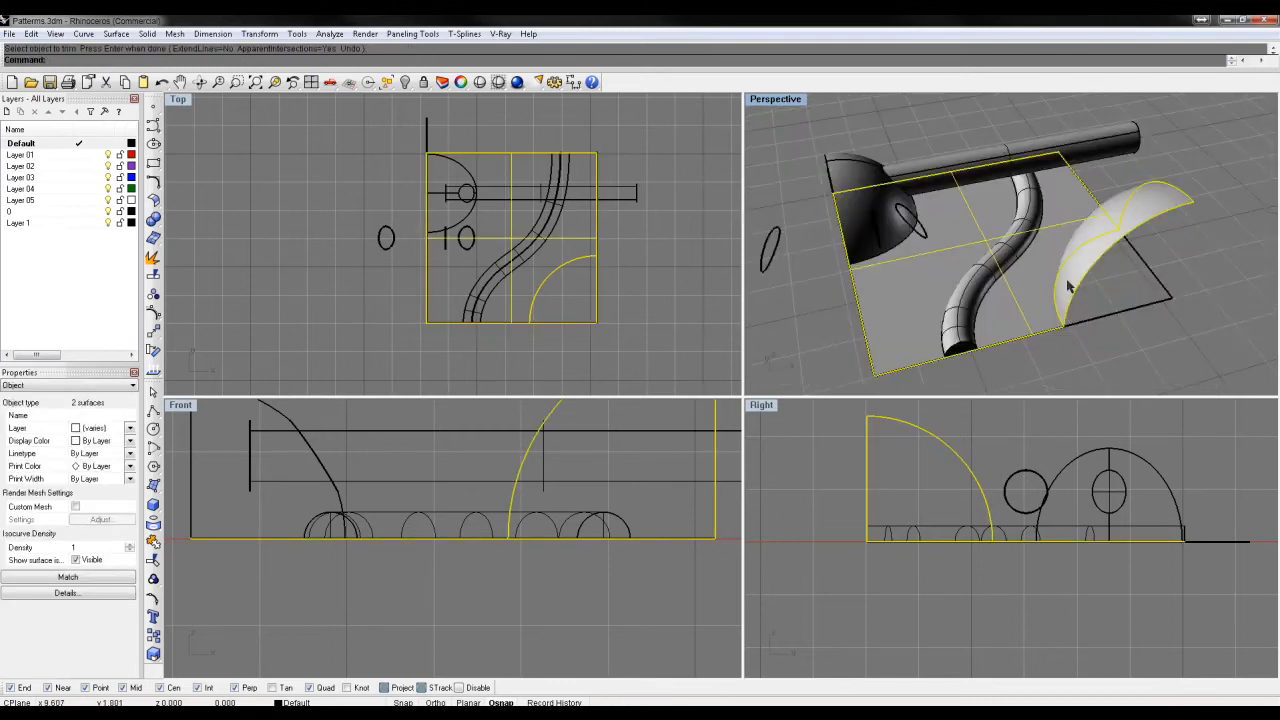
{"action": "key", "text": "Return"}
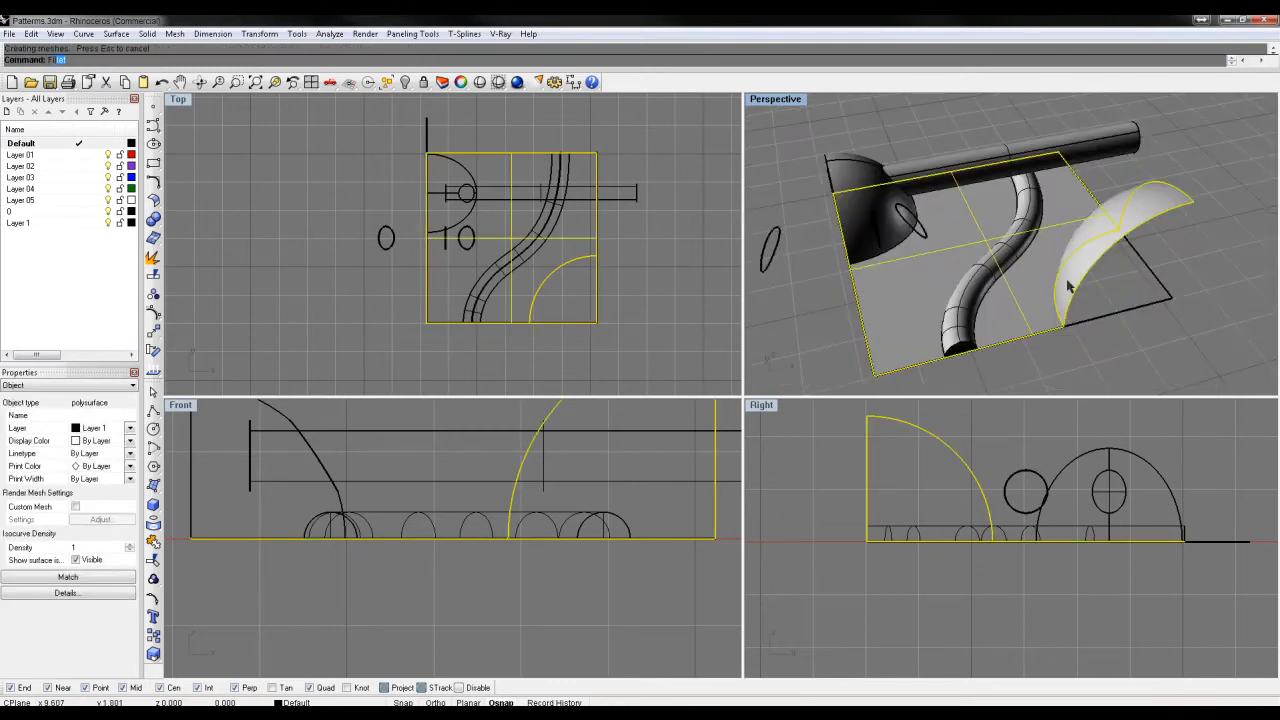
Fillet the edge where the corner dome meets the square with a radius of 0.125
{"action": "type", "text": "Fillet"}
{"action": "key", "text": "Return"}
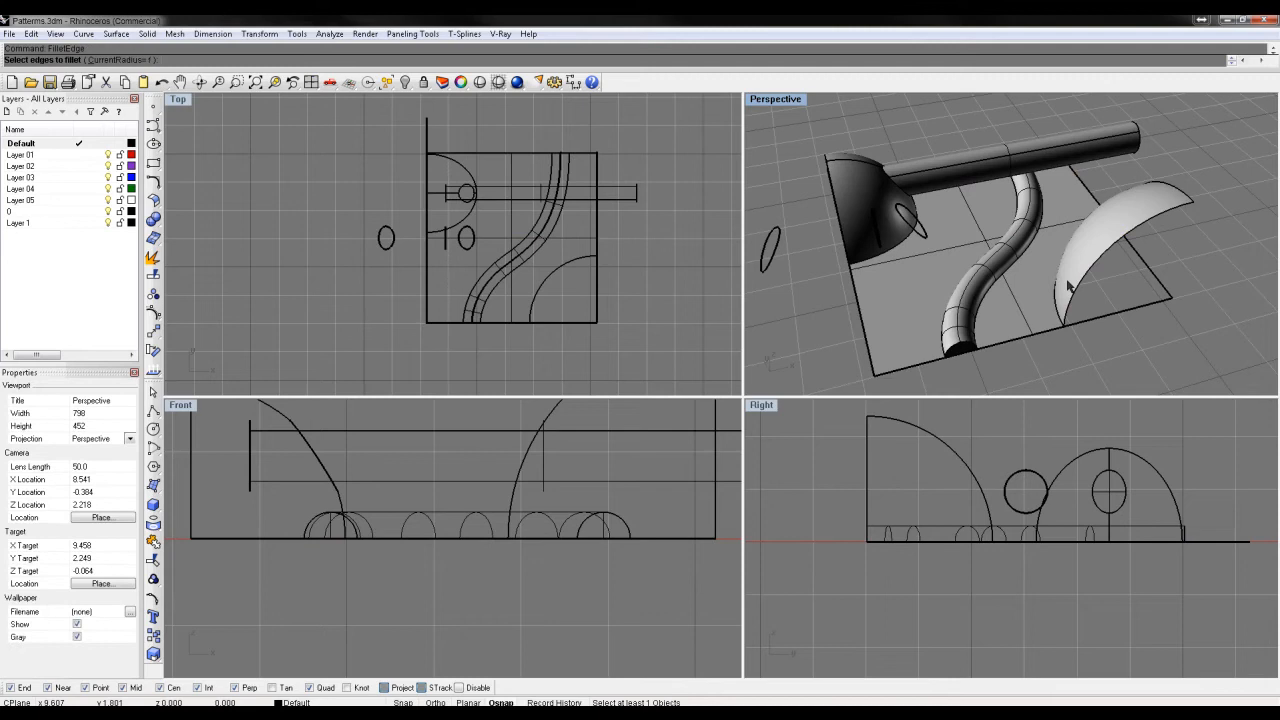
{"action": "type", "text": ".125"}
{"action": "key", "text": "Return"}
{"action": "left_click", "coordinate": [1058, 297]}
{"action": "key", "text": "Return"}
{"action": "key", "text": "Return"}
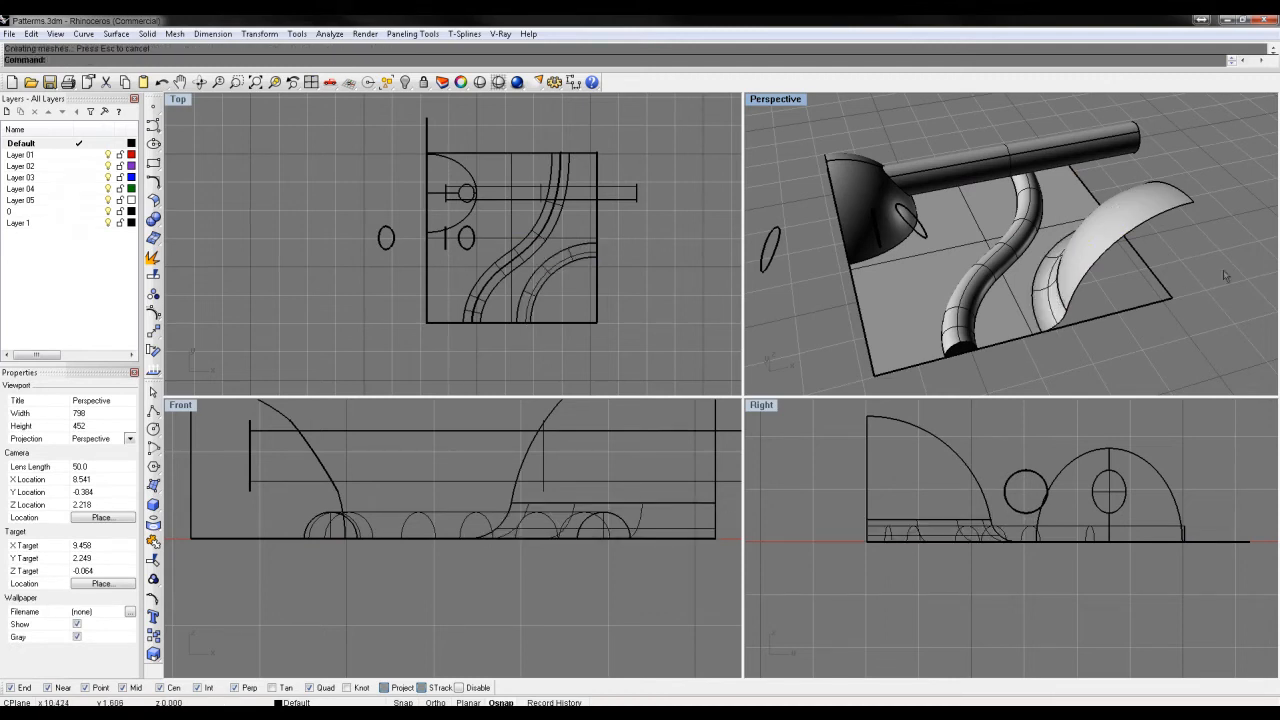
Select all construction curves with SelCrv and delete them
{"action": "right_click_drag", "start_coordinate": [950, 285], "coordinate": [910, 251]}
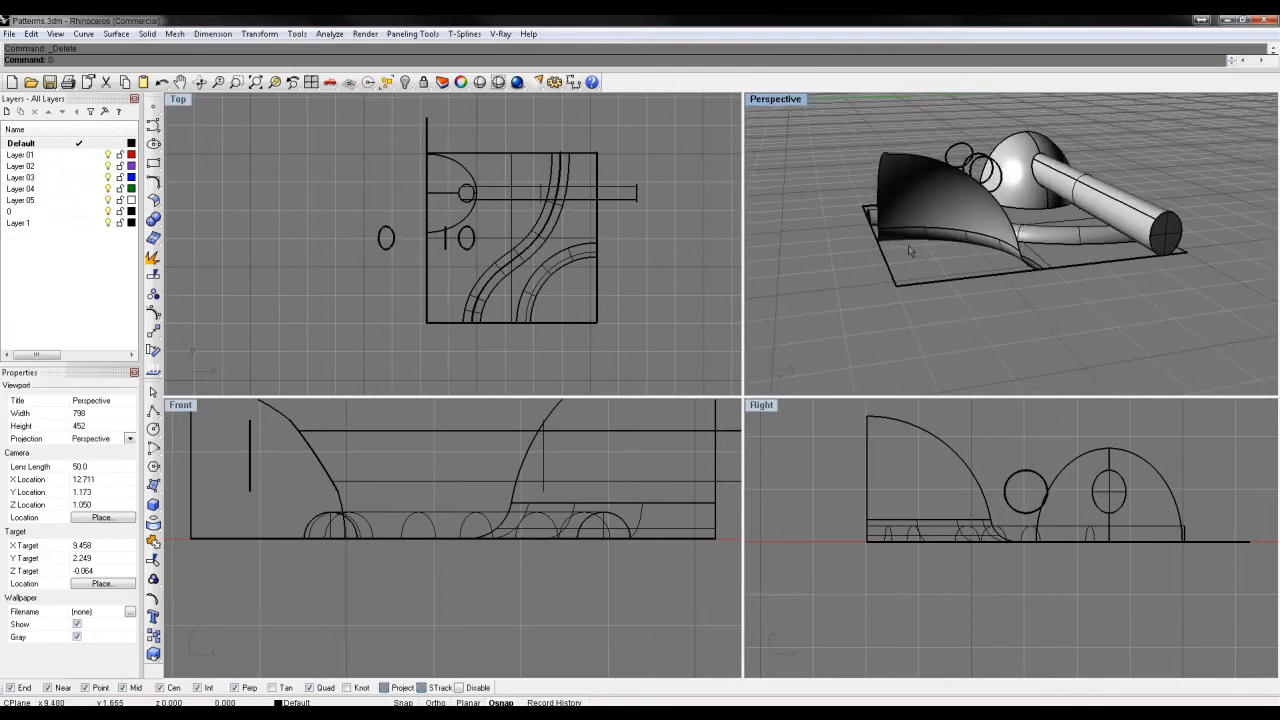
{"action": "type", "text": "SelCrv"}
{"action": "key", "text": "Return"}
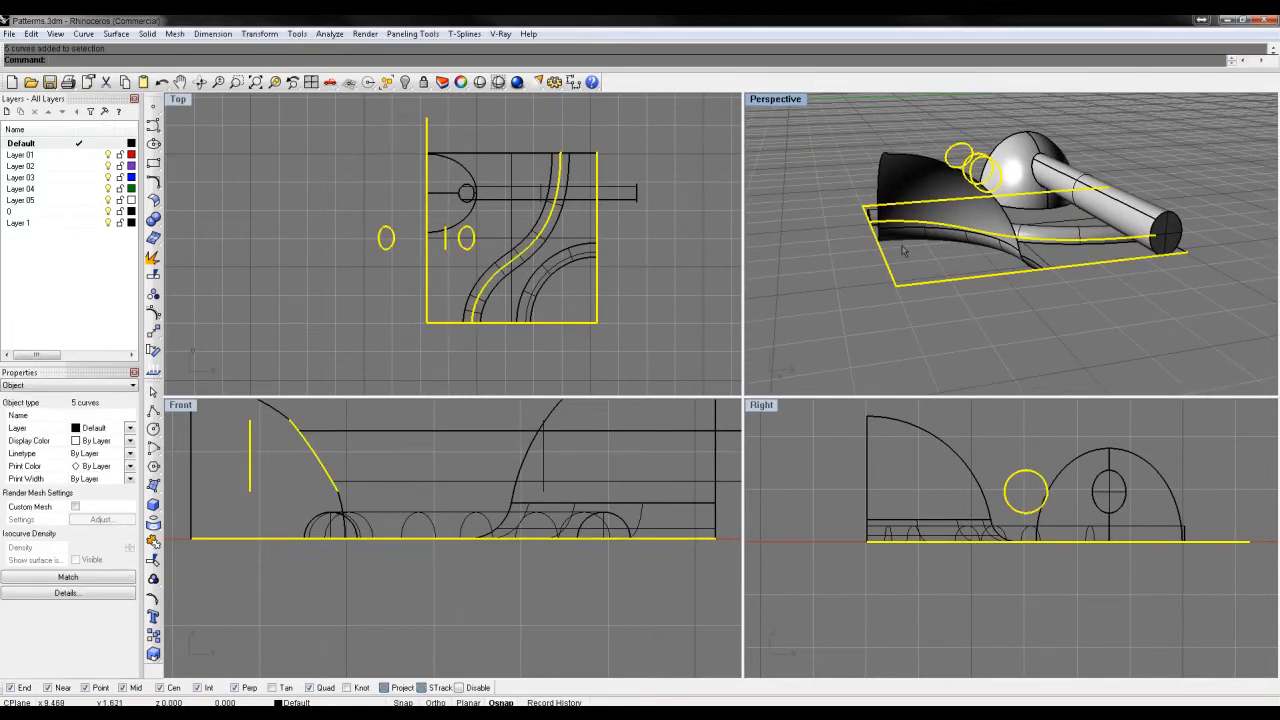
{"action": "key", "text": "Delete"}
Join the two surfaces of the smaller dome and its cylinder into one object in an enlarged perspective view
{"action": "right_click_drag", "start_coordinate": [813, 121], "coordinate": [848, 153]}
{"action": "double_click", "coordinate": [782, 100]}
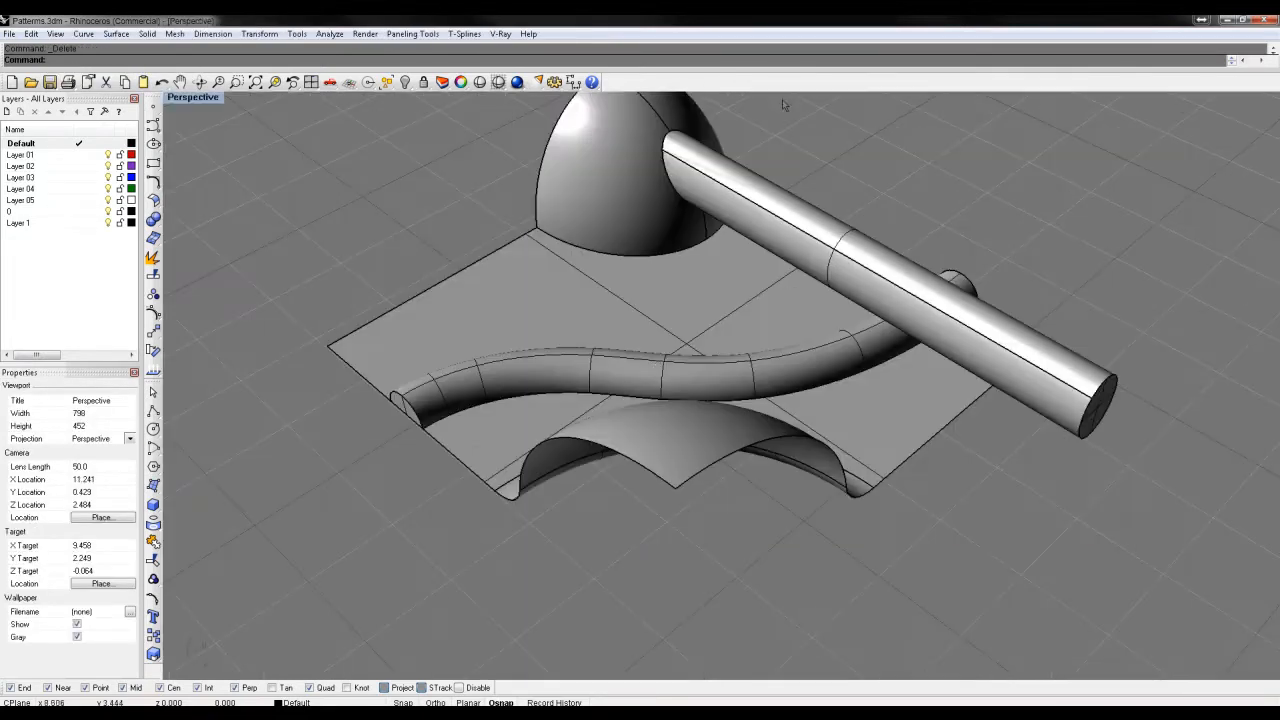
{"action": "right_click_drag", "start_coordinate": [659, 361], "coordinate": [940, 302]}
{"action": "left_click", "coordinate": [488, 387]}
{"action": "left_click", "coordinate": [449, 375]}
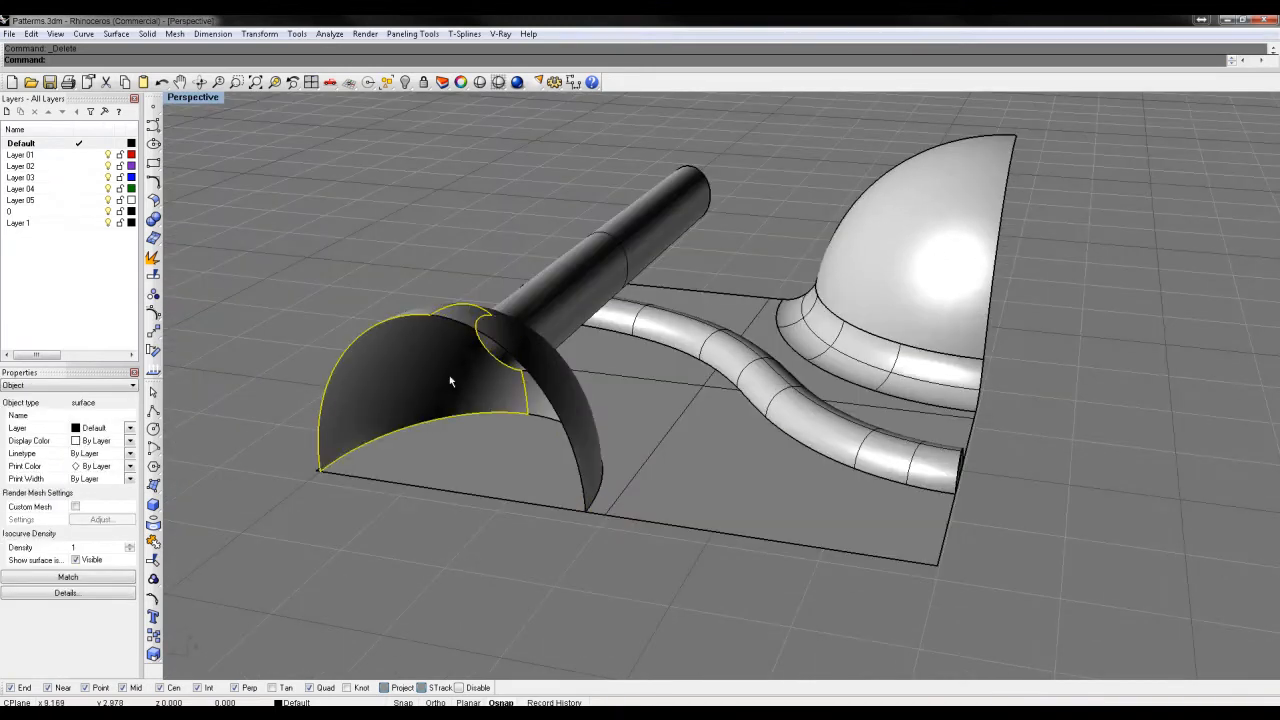
{"action": "left_click", "coordinate": [562, 393], "text": "shift"}
{"action": "right_click_drag", "start_coordinate": [562, 393], "coordinate": [571, 223]}
{"action": "left_click", "coordinate": [577, 262], "text": "shift"}
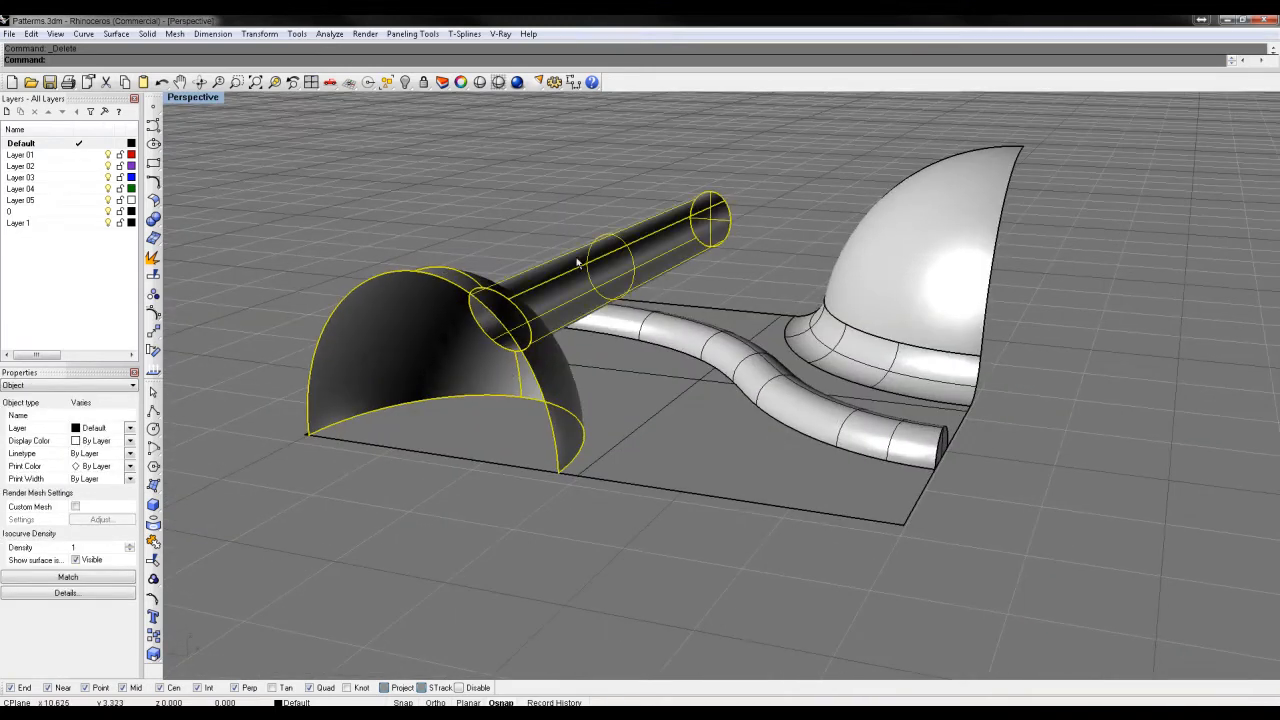
{"action": "key", "text": "ctrl+j"}
Trim out the part of the square beneath the smaller dome, using the joined dome as the cutter, and restore the four-view layout
{"action": "type", "text": "trim"}
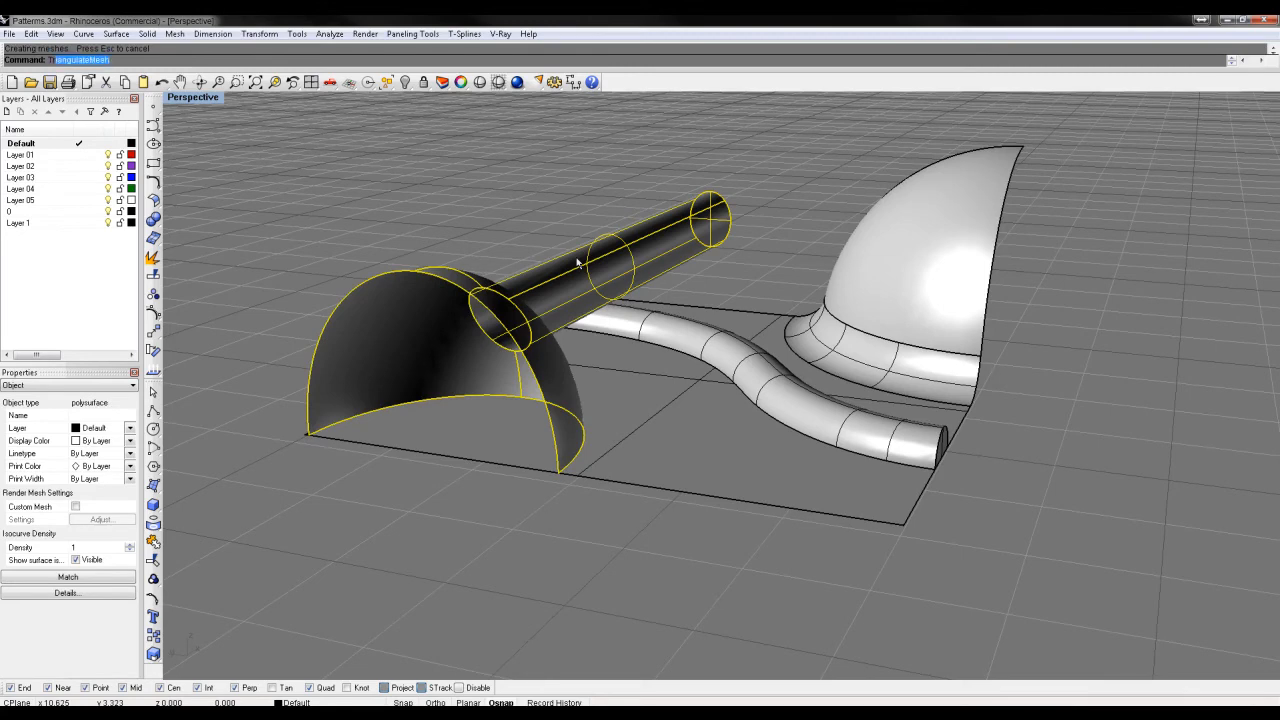
{"action": "key", "text": "Return"}
{"action": "left_click", "coordinate": [509, 448]}
{"action": "key", "text": "Return"}
{"action": "right_click_drag", "start_coordinate": [509, 450], "coordinate": [208, 530]}
{"action": "double_click", "coordinate": [193, 97]}
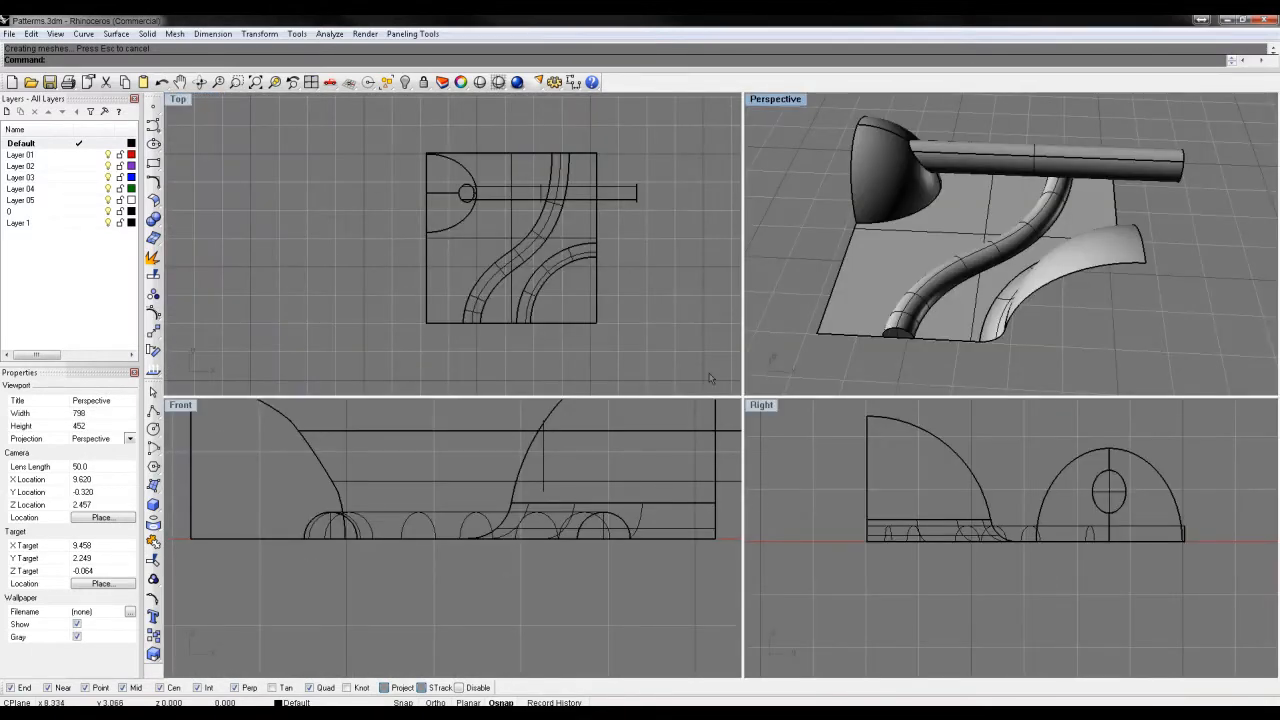
Try placing a copy of the whole tile edge to edge beside the original, and undo the copy
{"action": "left_click_drag", "start_coordinate": [710, 377], "coordinate": [400, 132]}
{"action": "left_click_drag", "start_coordinate": [526, 302], "coordinate": [696, 298]}
{"action": "right_click_drag", "start_coordinate": [671, 276], "coordinate": [581, 279]}
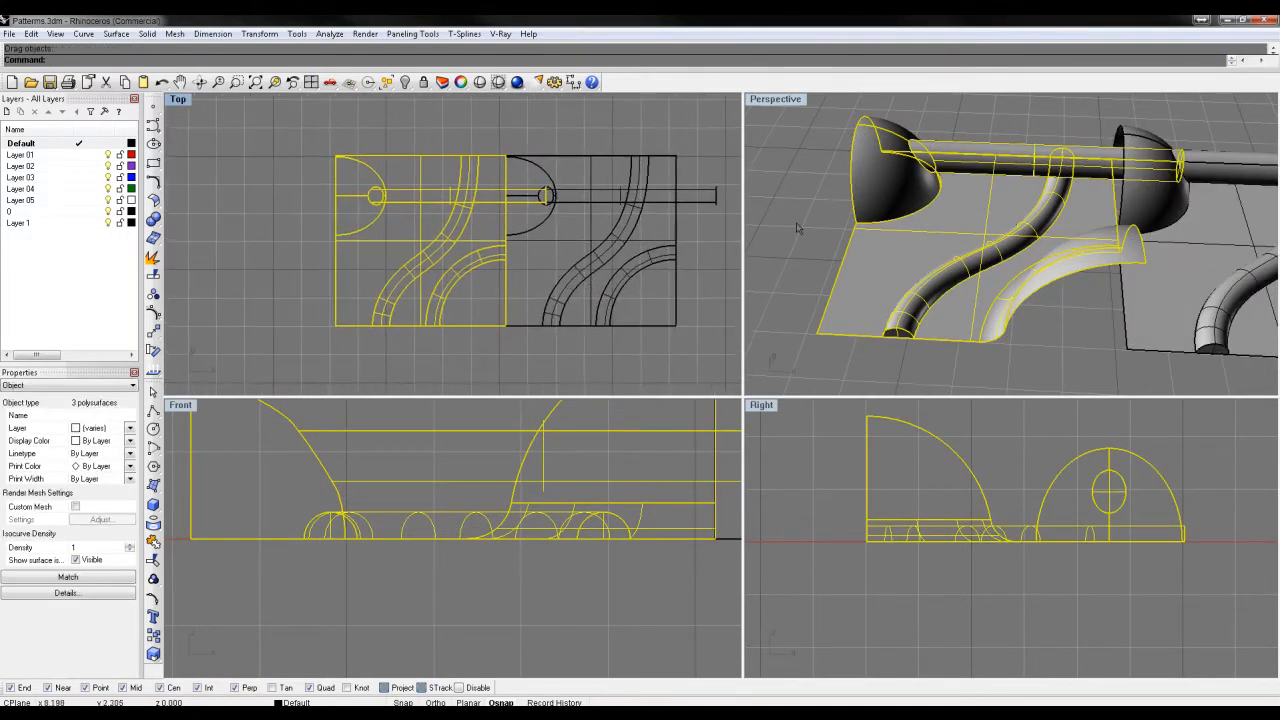
{"action": "key", "text": "ctrl+z"}
Mirror the whole tile across the edge where the smaller dome is cut off, keeping the original
{"action": "type", "text": "mirror"}
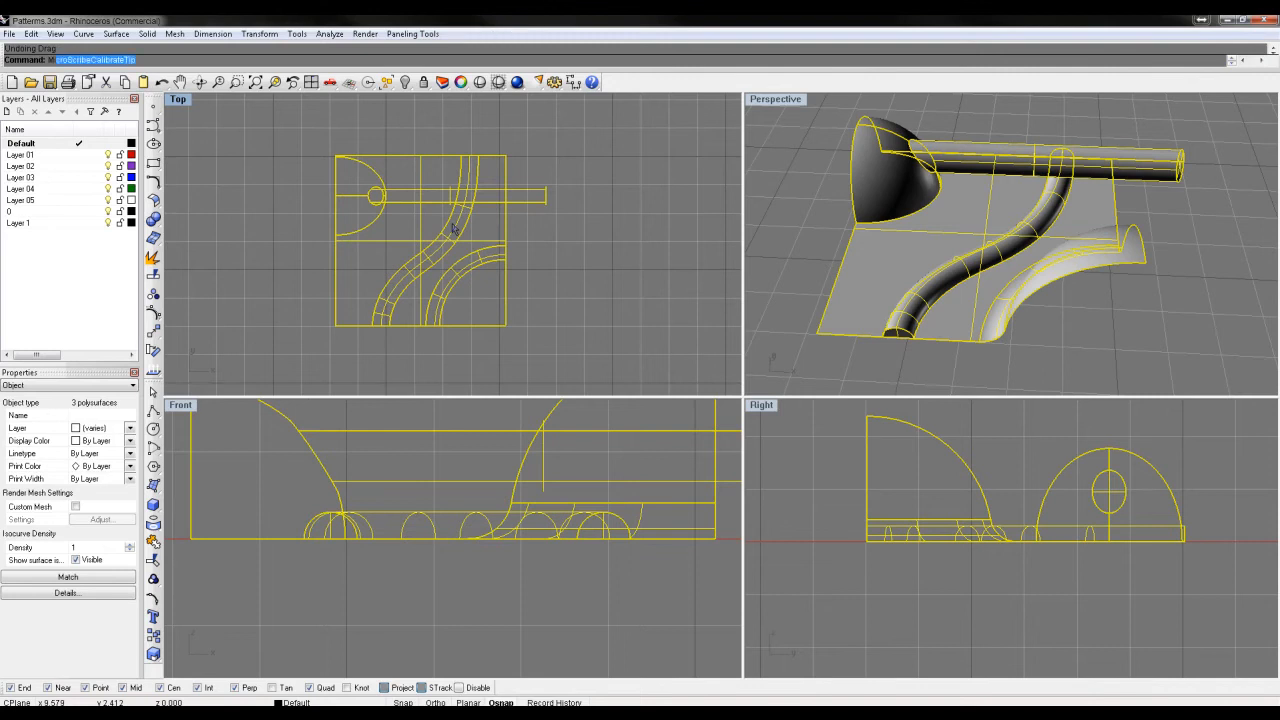
{"action": "key", "text": "Return"}
{"action": "left_click", "coordinate": [336, 262]}
{"action": "left_click", "coordinate": [337, 306]}
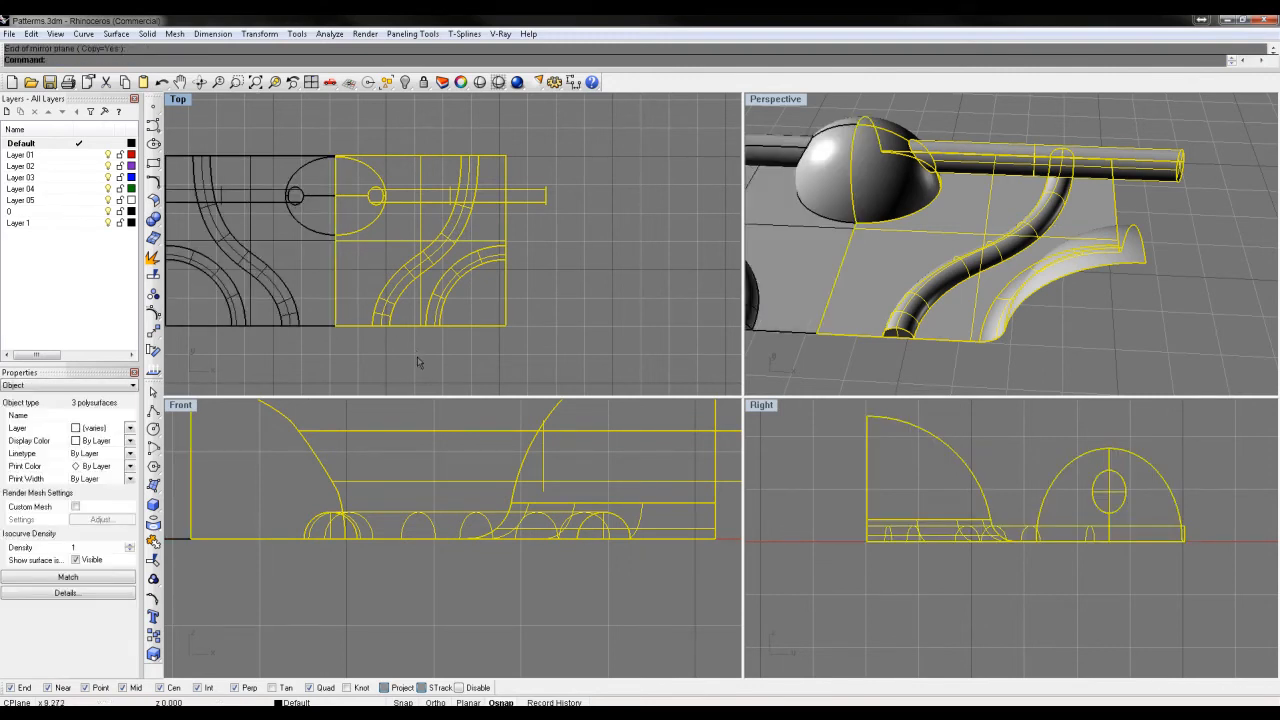
Mirror both tiles across their shared straight edge beside the smaller dome, keeping the originals to form a two-by-two block
{"action": "left_click", "coordinate": [442, 350]}
{"action": "scroll", "coordinate": [464, 337], "scroll_direction": "down", "scroll_amount": 4}
{"action": "key", "text": "ctrl+a"}
{"action": "key", "text": "Return"}
{"action": "left_click", "coordinate": [380, 215]}
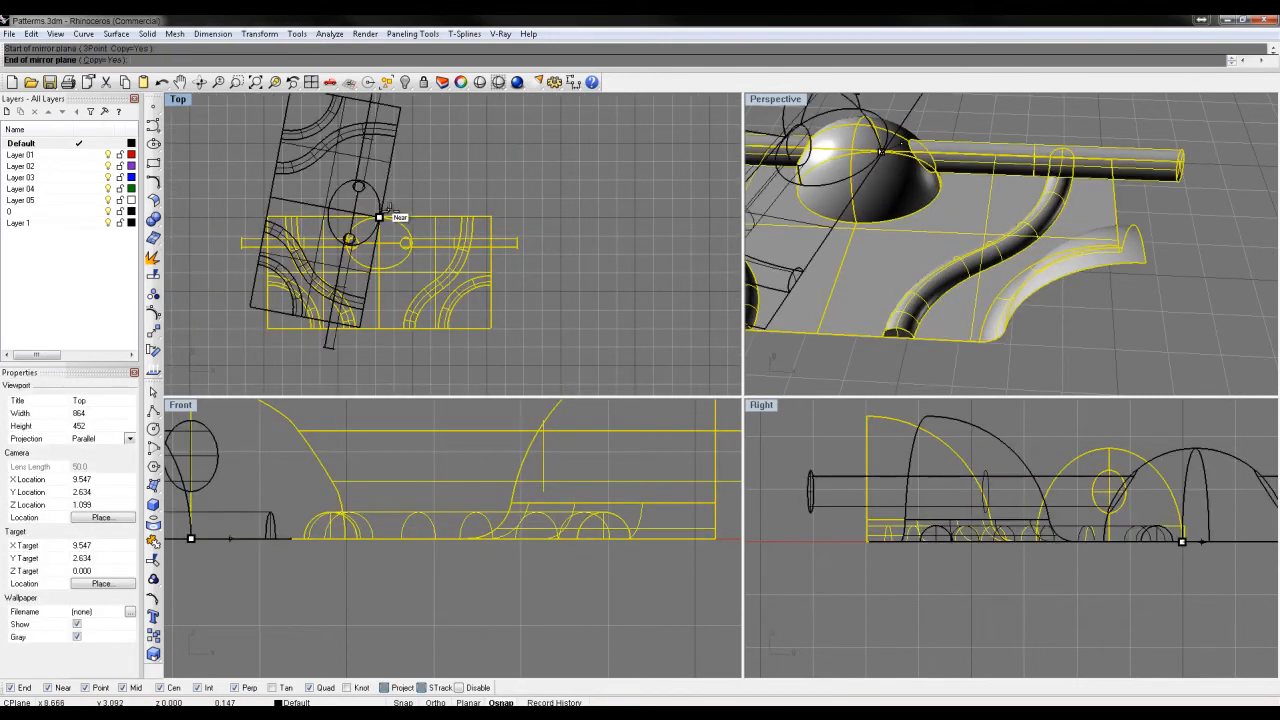
{"action": "key", "text": "Escape"}
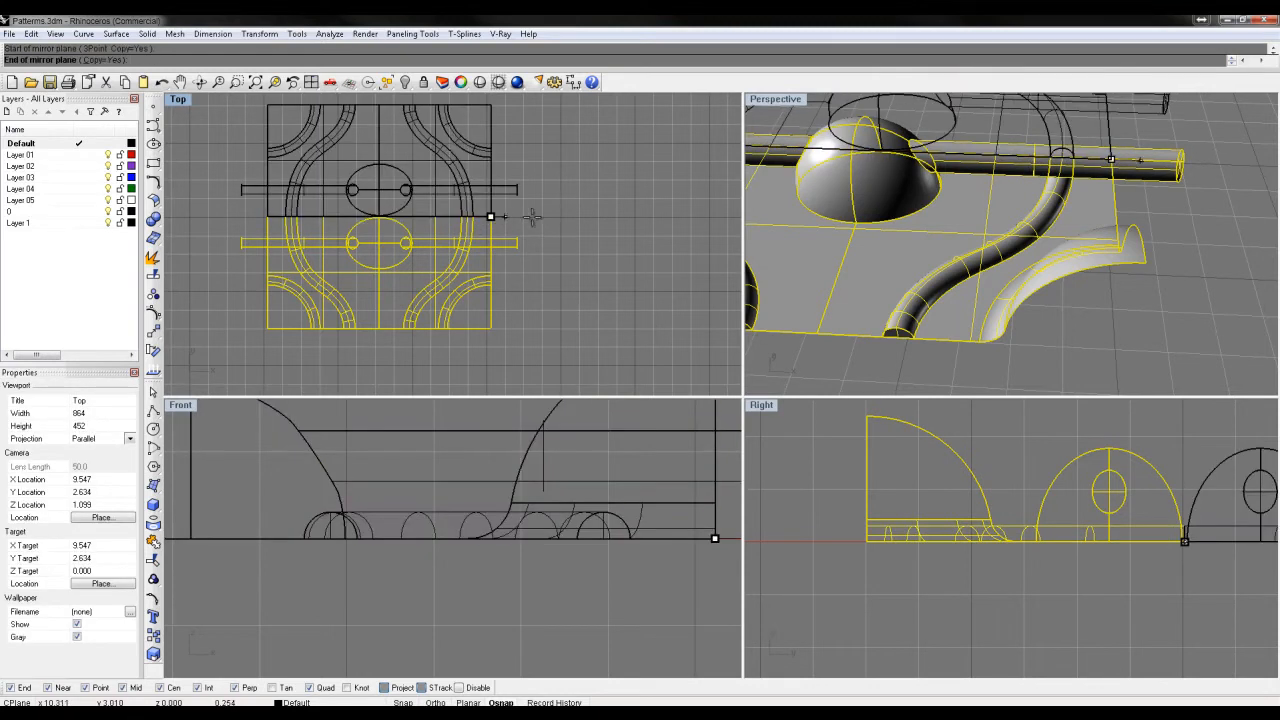
{"action": "key", "text": "Escape"}
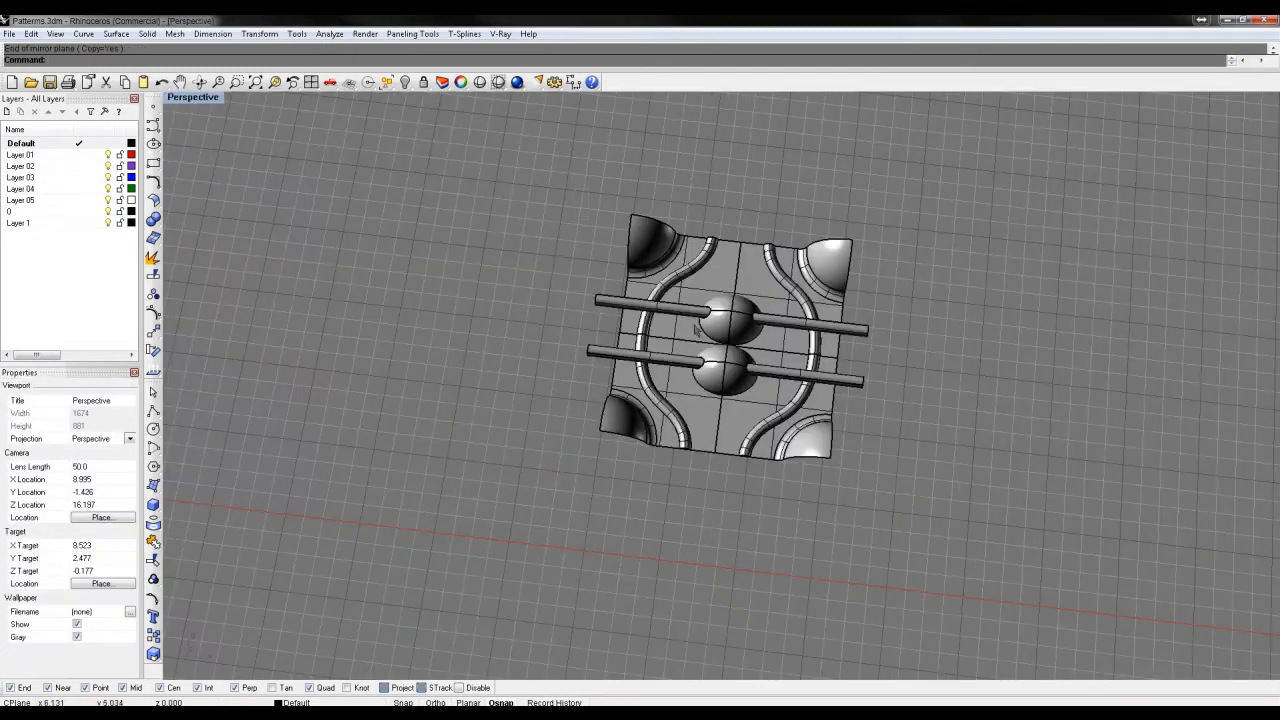
Mirror the two-by-two block across its right side edge in an enlarged perspective view, keeping the original
{"action": "key", "text": "ctrl+a"}
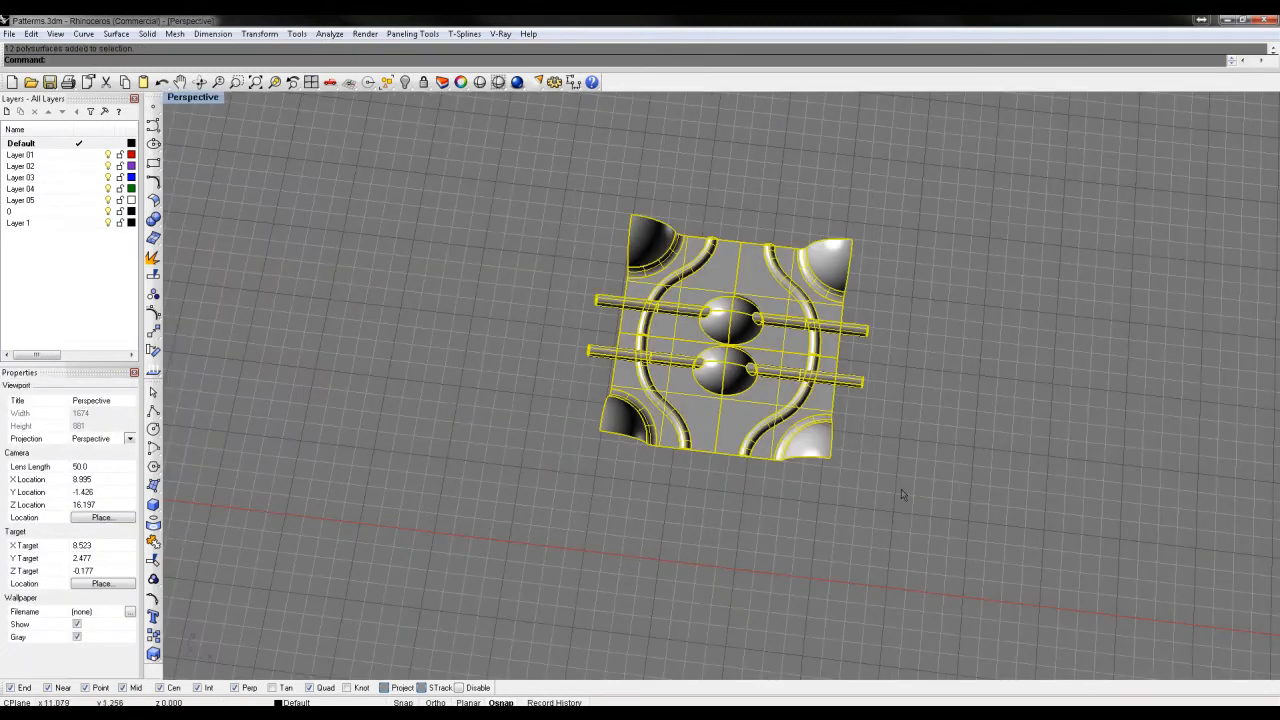
{"action": "key", "text": "Return"}
{"action": "left_click", "coordinate": [831, 458]}
{"action": "left_click", "coordinate": [854, 526]}
Mirror the widened block across its front long edge, keeping the original, to form a four-by-four pattern of tiles
{"action": "key", "text": "ctrl+a"}
{"action": "key", "text": "Return"}
{"action": "left_click", "coordinate": [600, 432]}
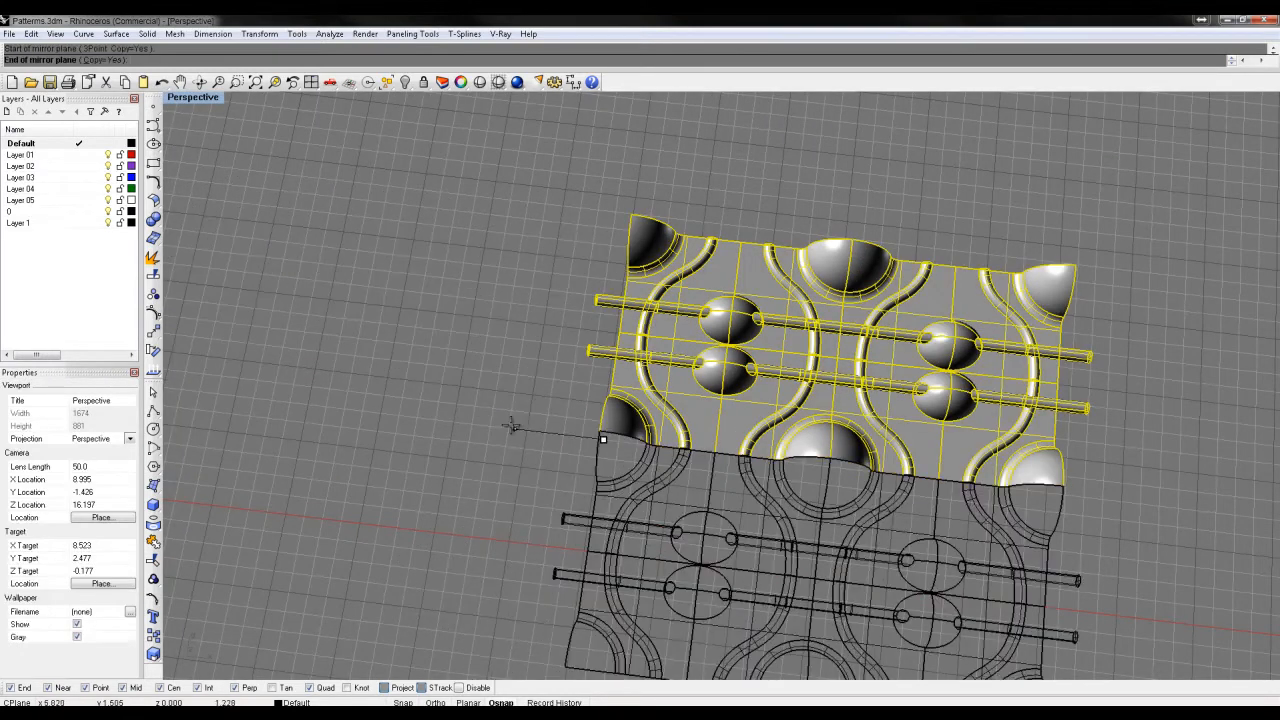
{"action": "left_click", "coordinate": [514, 420]}
{"action": "key", "text": "Escape"}
Examine the mirrored pattern from several angles, checking how the domes, pipes and cylinders continue across the tile edges
{"action": "right_click_drag", "start_coordinate": [514, 420], "coordinate": [782, 360]}
{"action": "scroll", "coordinate": [549, 403], "scroll_direction": "up", "scroll_amount": 8}
{"action": "scroll", "coordinate": [760, 420], "scroll_direction": "down", "scroll_amount": 4}
{"action": "scroll", "coordinate": [778, 430], "scroll_direction": "down", "scroll_amount": 2}
{"action": "right_click_drag", "start_coordinate": [758, 476], "coordinate": [812, 486]}
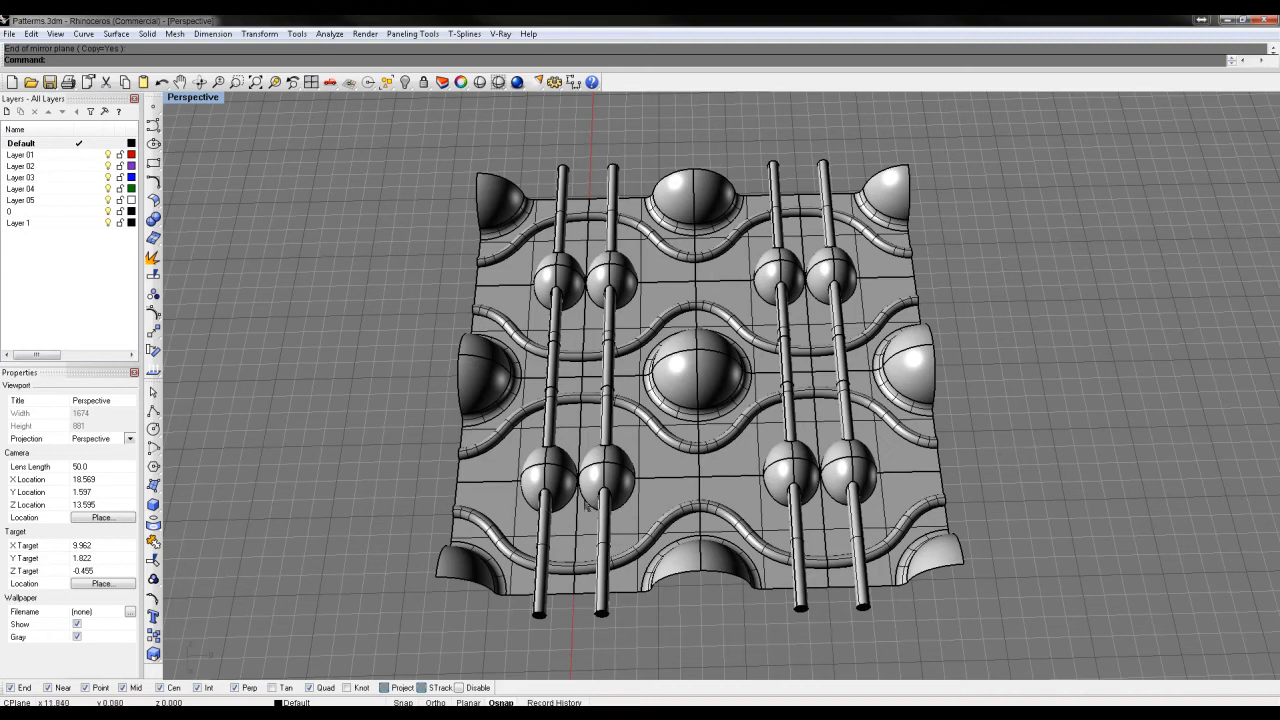
{"action": "right_click_drag", "start_coordinate": [575, 525], "coordinate": [654, 547]}
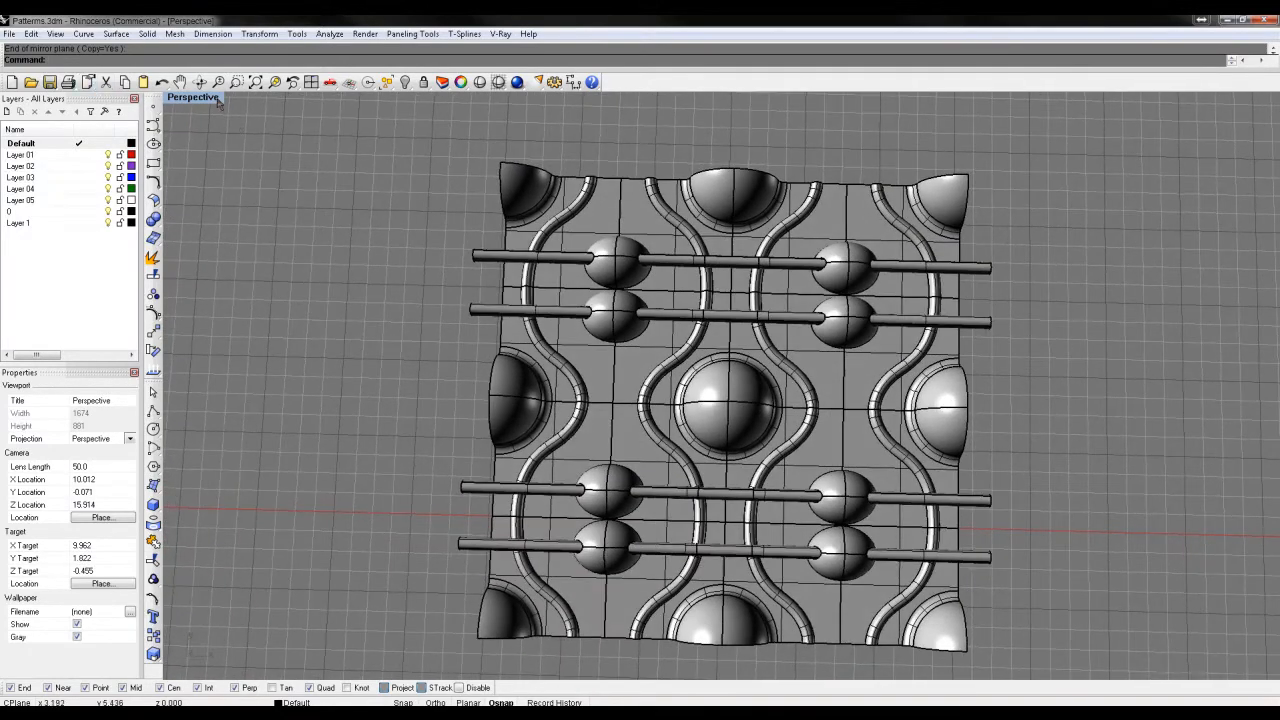
Draw a rectangle in an enlarged top view, with opposite corners where the pairs of smaller domes meet, enclosing the central large dome
{"action": "double_click", "coordinate": [216, 99]}
{"action": "double_click", "coordinate": [180, 99]}
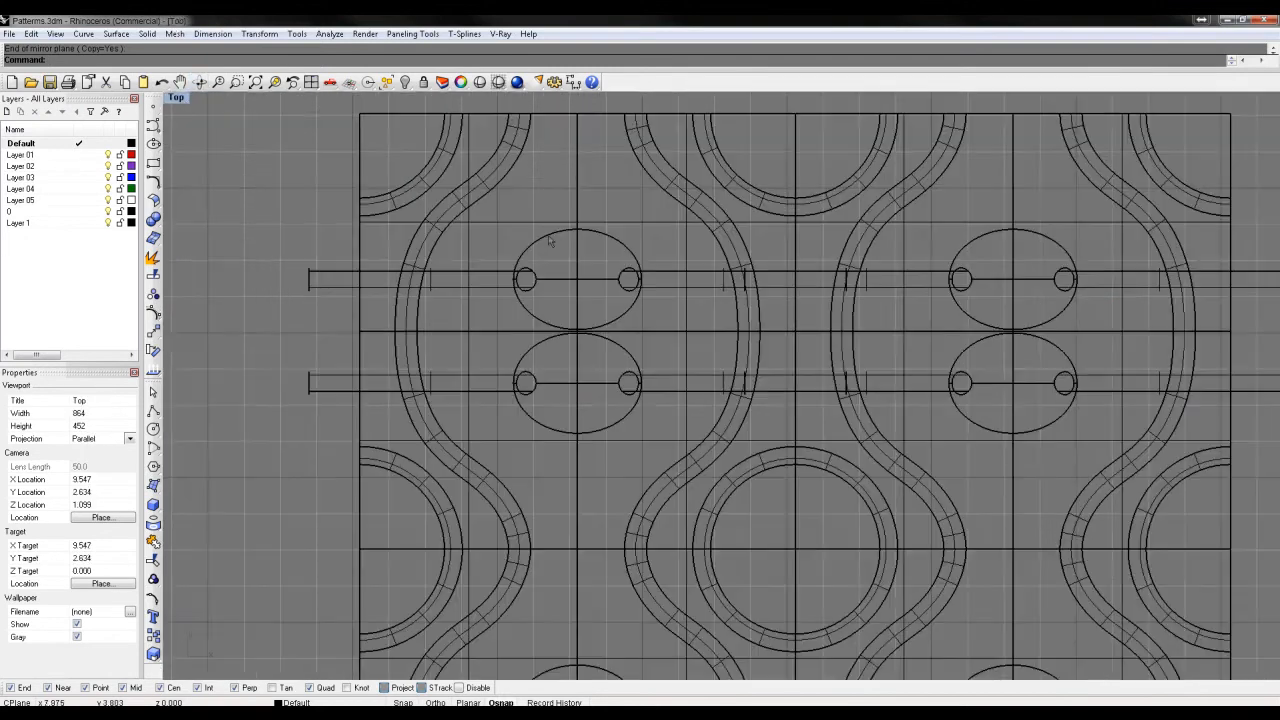
{"action": "scroll", "coordinate": [548, 387], "scroll_direction": "down", "scroll_amount": 5}
{"action": "scroll", "coordinate": [548, 387], "scroll_direction": "up", "scroll_amount": 3}
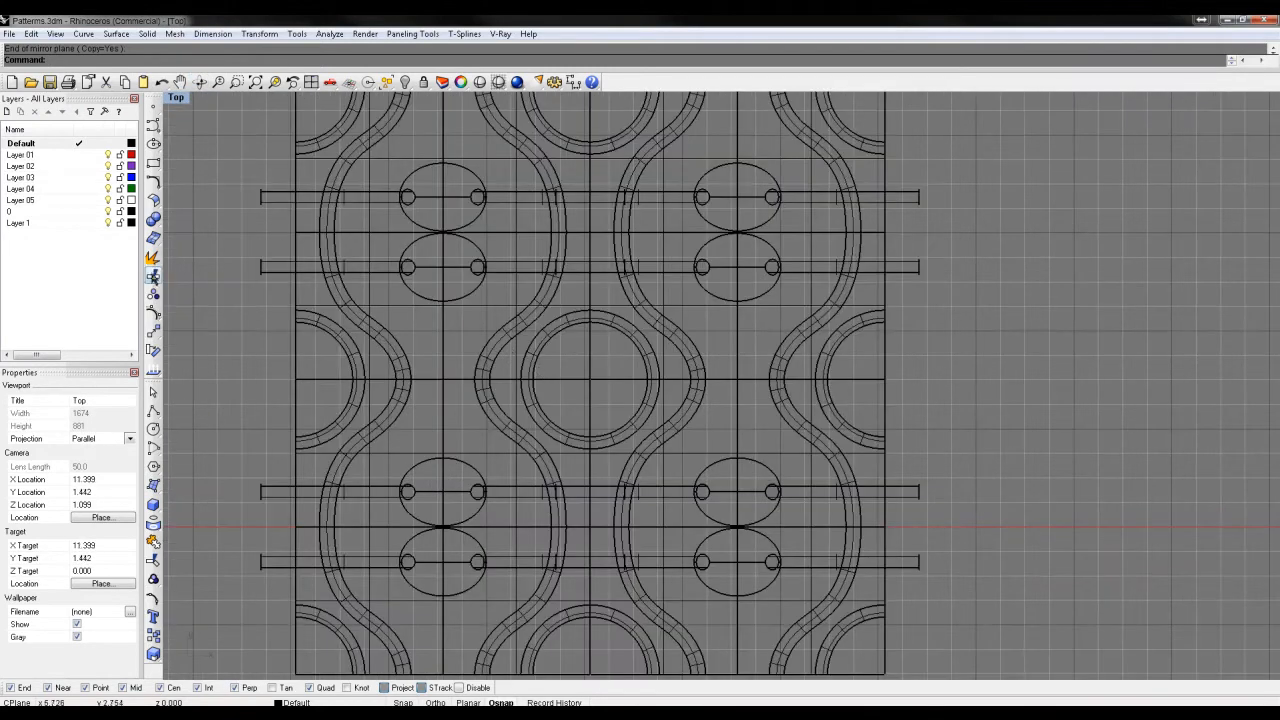
{"action": "left_click", "coordinate": [153, 163]}
{"action": "scroll", "coordinate": [443, 232], "scroll_direction": "up", "scroll_amount": 6}
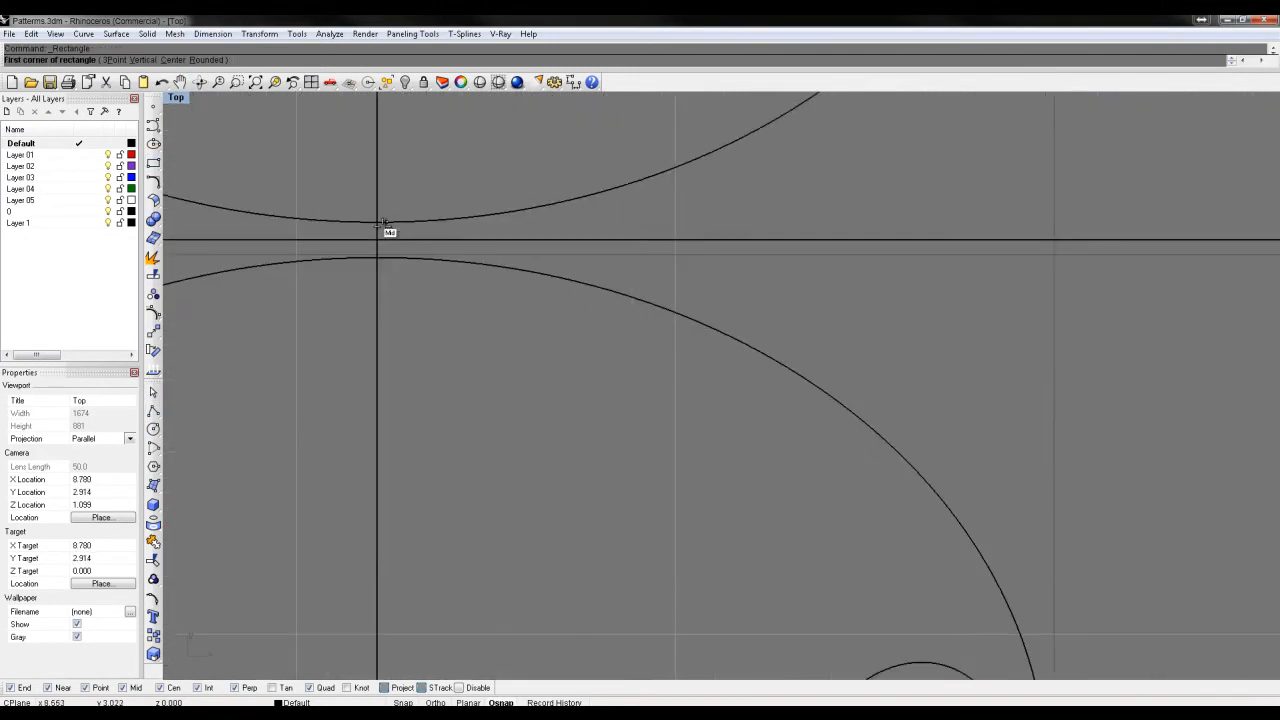
{"action": "left_click", "coordinate": [374, 240]}
{"action": "scroll", "coordinate": [543, 306], "scroll_direction": "down", "scroll_amount": 5}
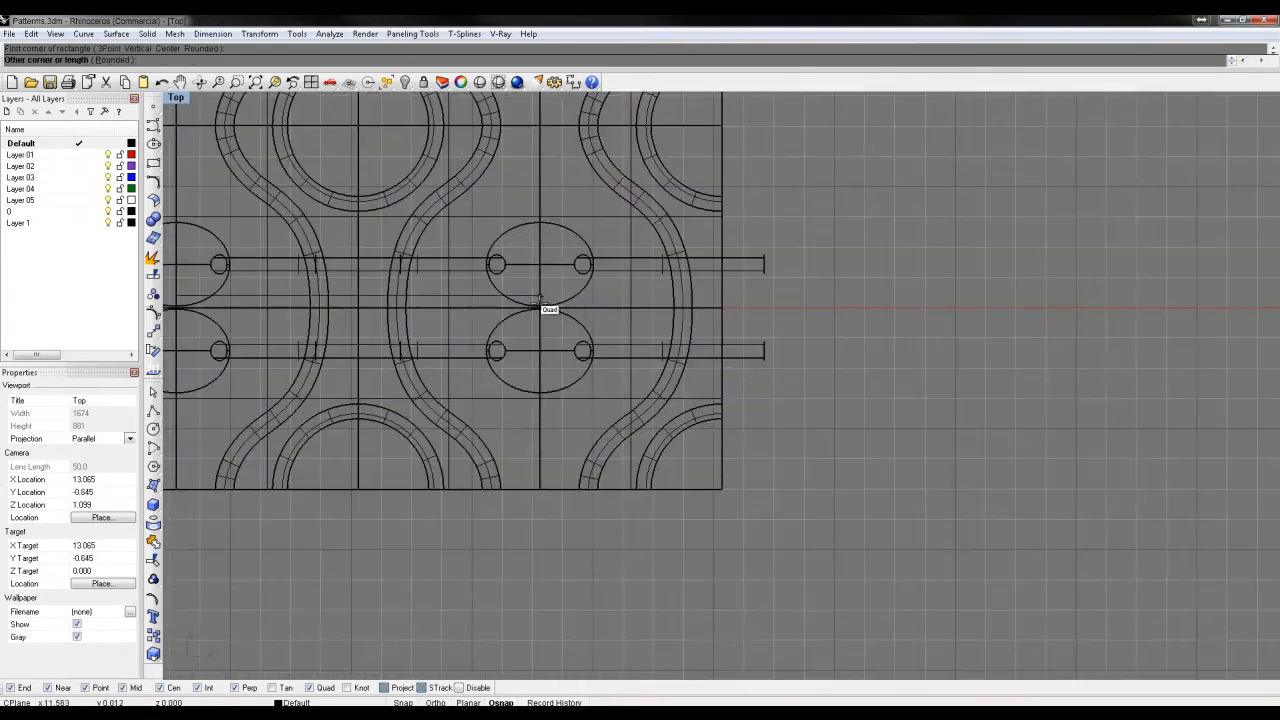
{"action": "scroll", "coordinate": [543, 306], "scroll_direction": "up", "scroll_amount": 5}
{"action": "left_click", "coordinate": [547, 333]}
{"action": "scroll", "coordinate": [547, 333], "scroll_direction": "down", "scroll_amount": 10}
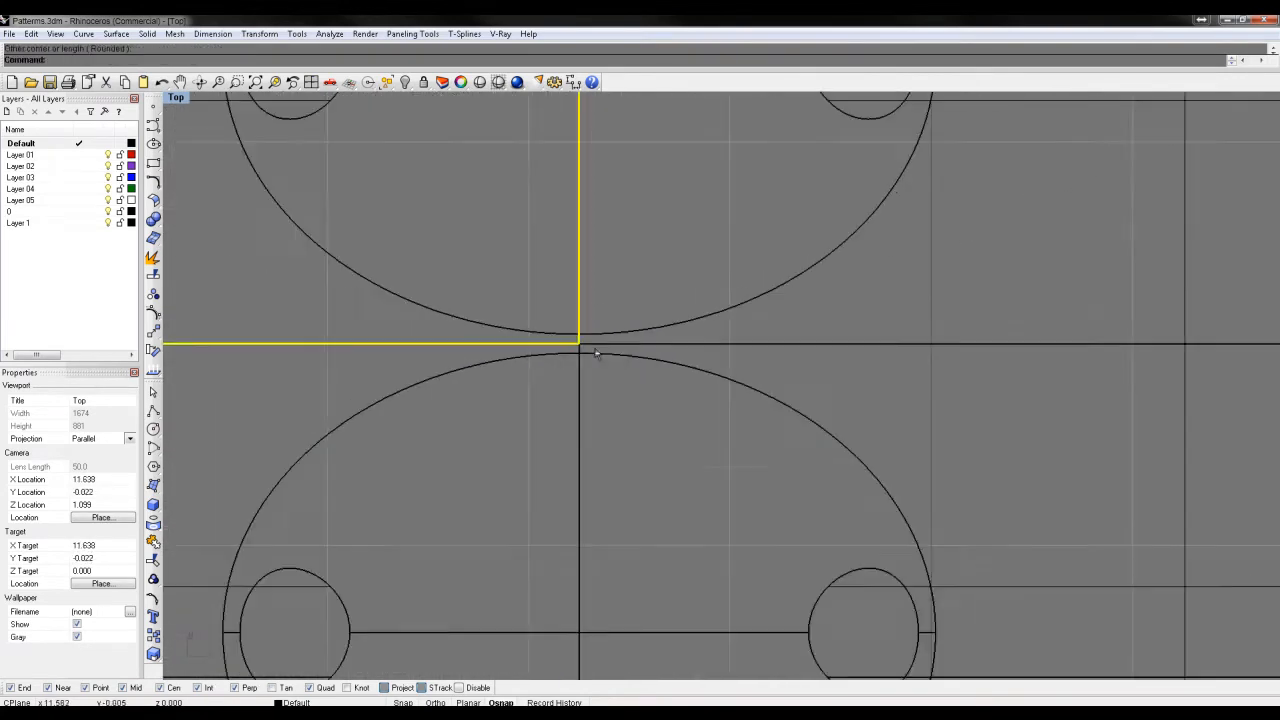
{"action": "right_click_drag", "start_coordinate": [584, 348], "coordinate": [601, 424]}
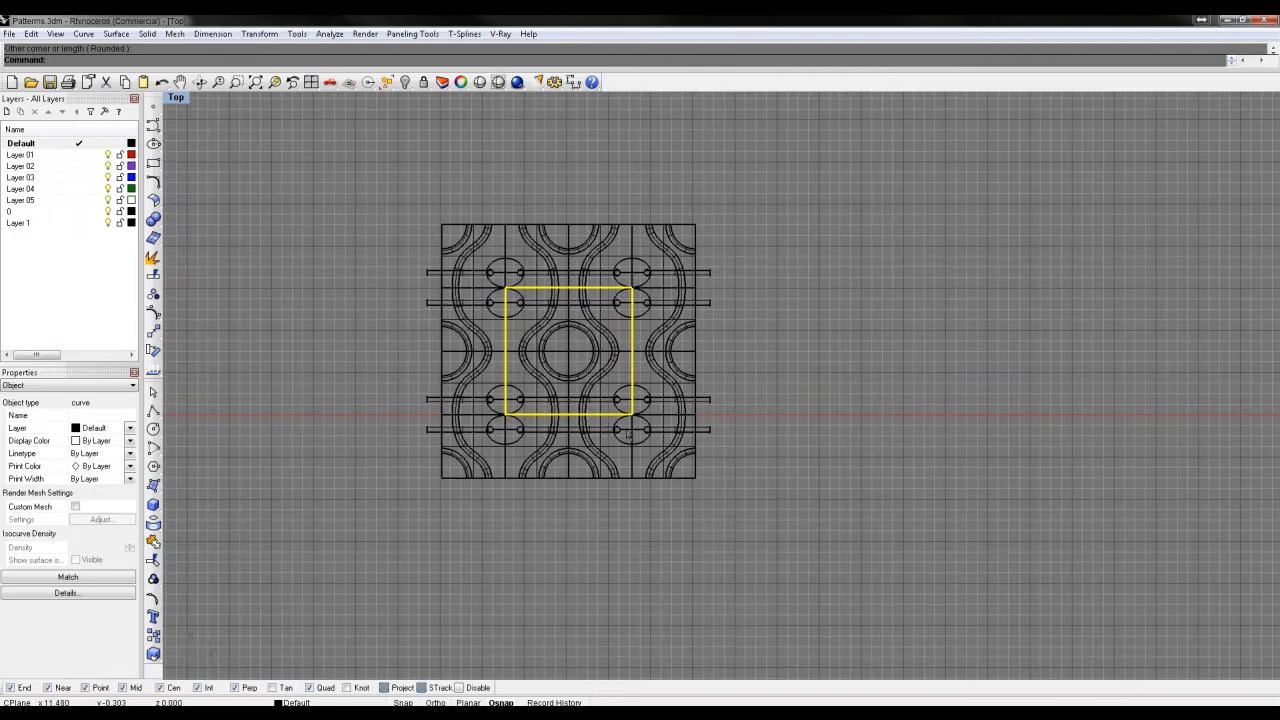
Trim the parts of the pattern lying outside the rectangle, using the rectangle as the cutting object
{"action": "scroll", "coordinate": [620, 437], "scroll_direction": "up", "scroll_amount": 5}
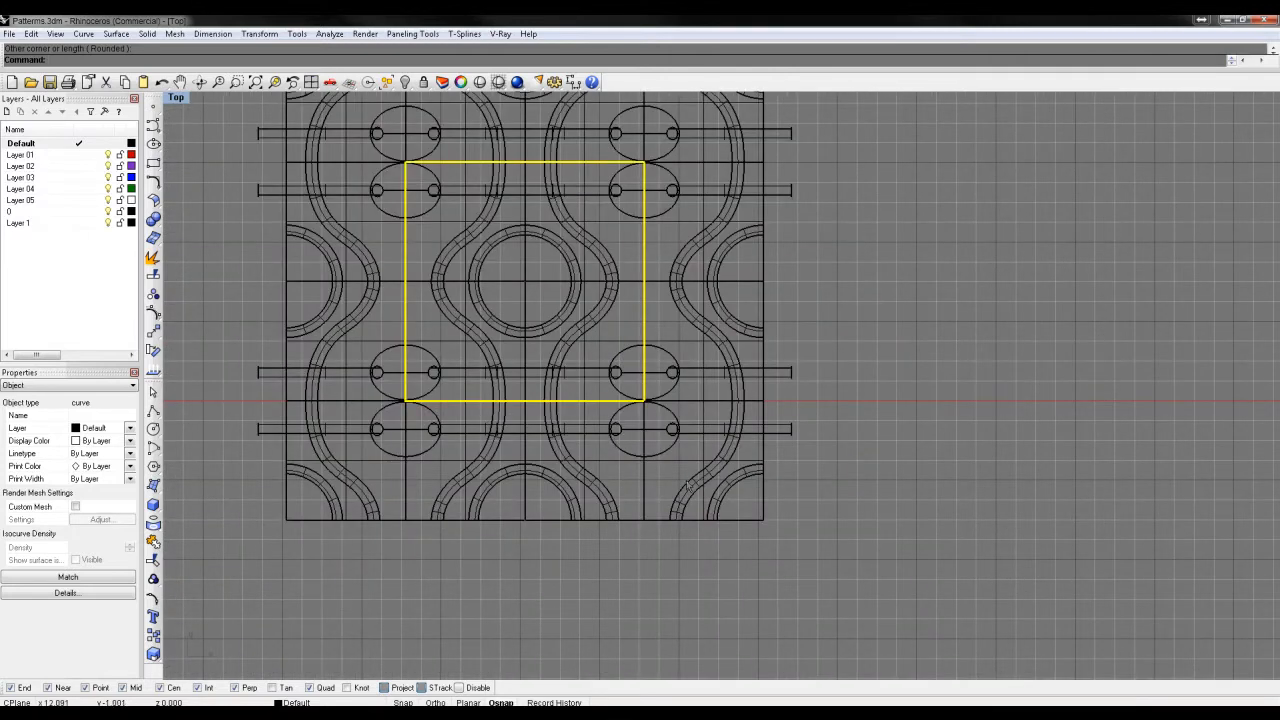
{"action": "type", "text": "Trim"}
{"action": "key", "text": "Return"}
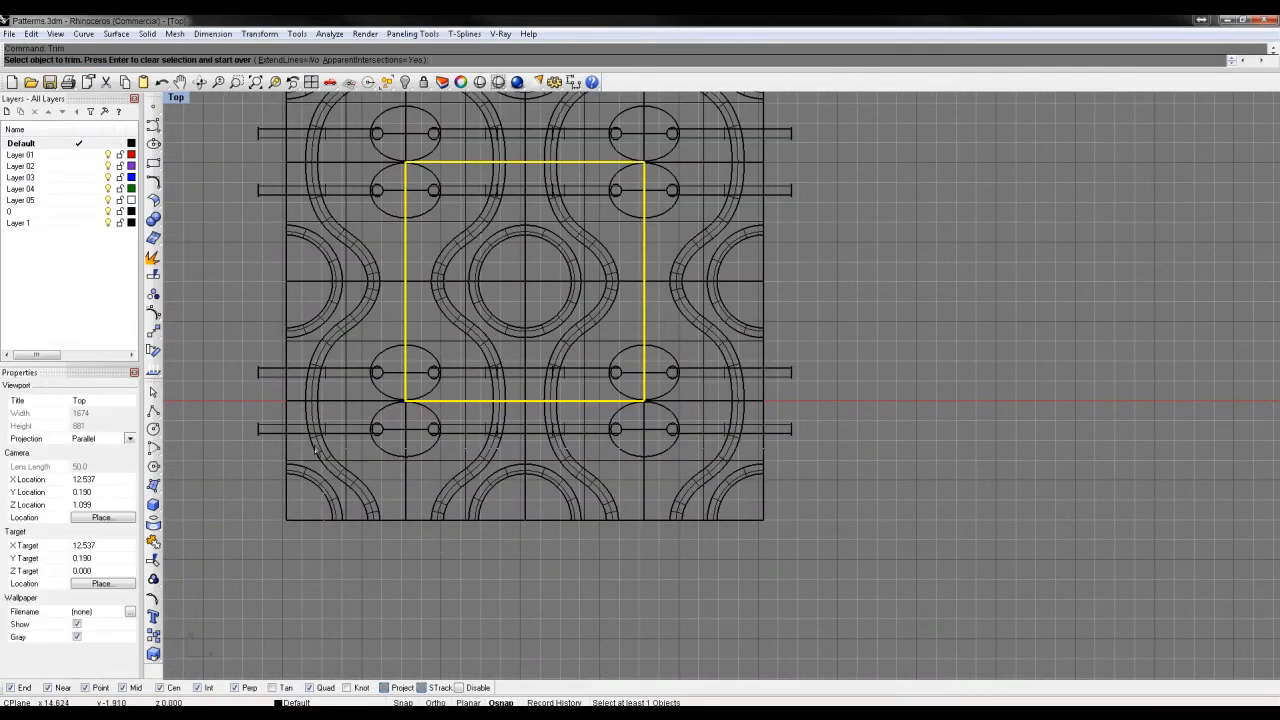
{"action": "left_click_drag", "start_coordinate": [247, 426], "coordinate": [243, 420]}
{"action": "left_click_drag", "start_coordinate": [878, 538], "coordinate": [688, 128]}
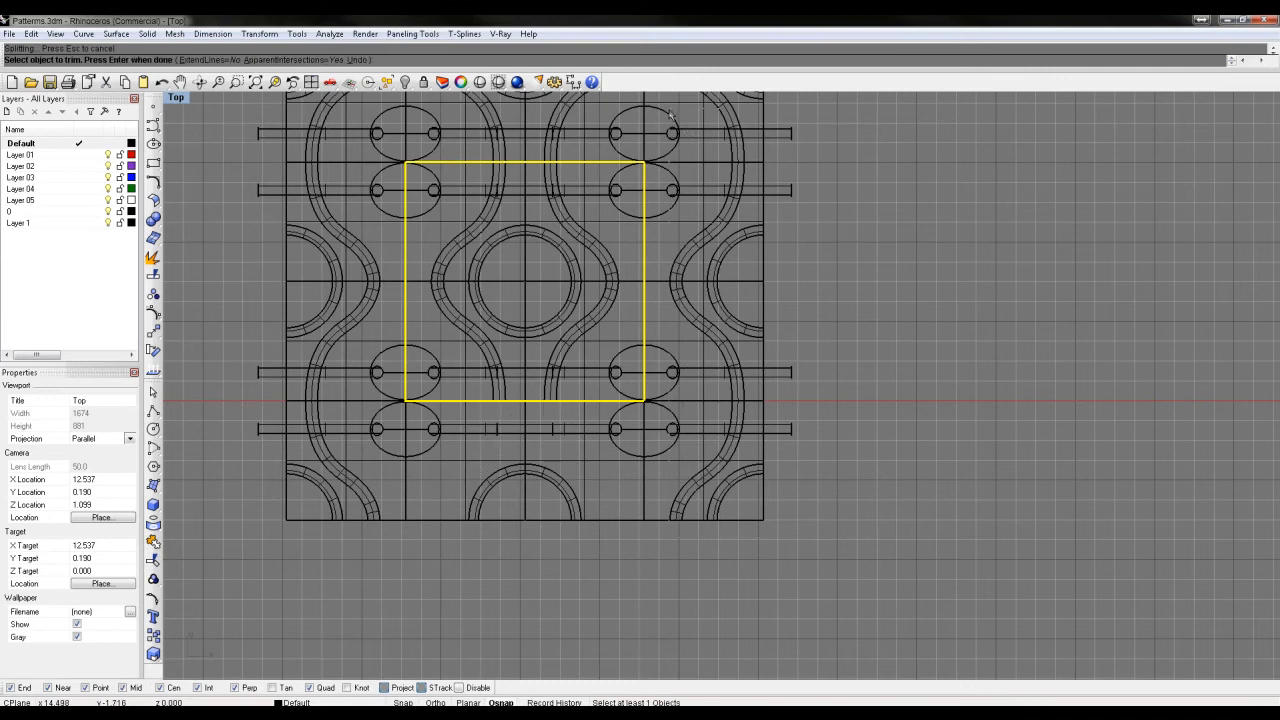
{"action": "right_click_drag", "start_coordinate": [686, 131], "coordinate": [732, 213]}
{"action": "left_click_drag", "start_coordinate": [860, 112], "coordinate": [303, 157]}
{"action": "key", "text": "Return"}
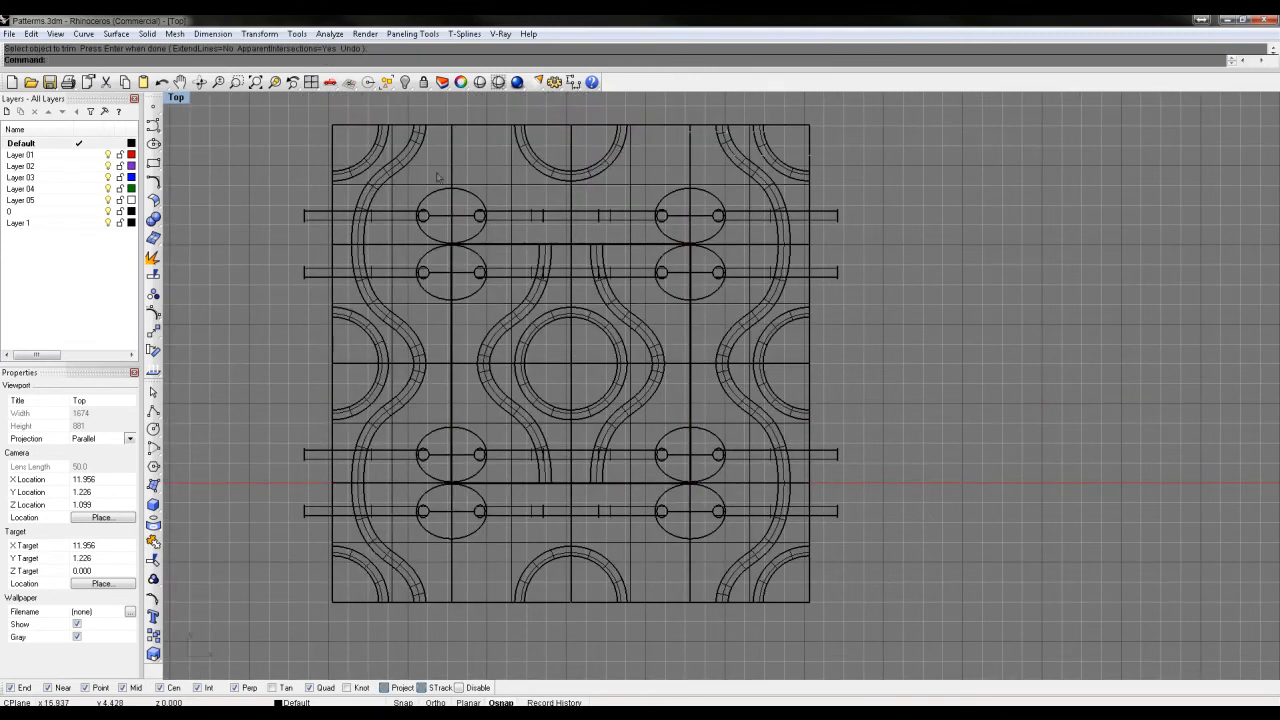
Delete all leftover pieces on the four sides of the rectangle, keeping only the tile inside it
{"action": "left_click_drag", "start_coordinate": [1039, 129], "coordinate": [206, 220]}
{"action": "key", "text": "Delete"}
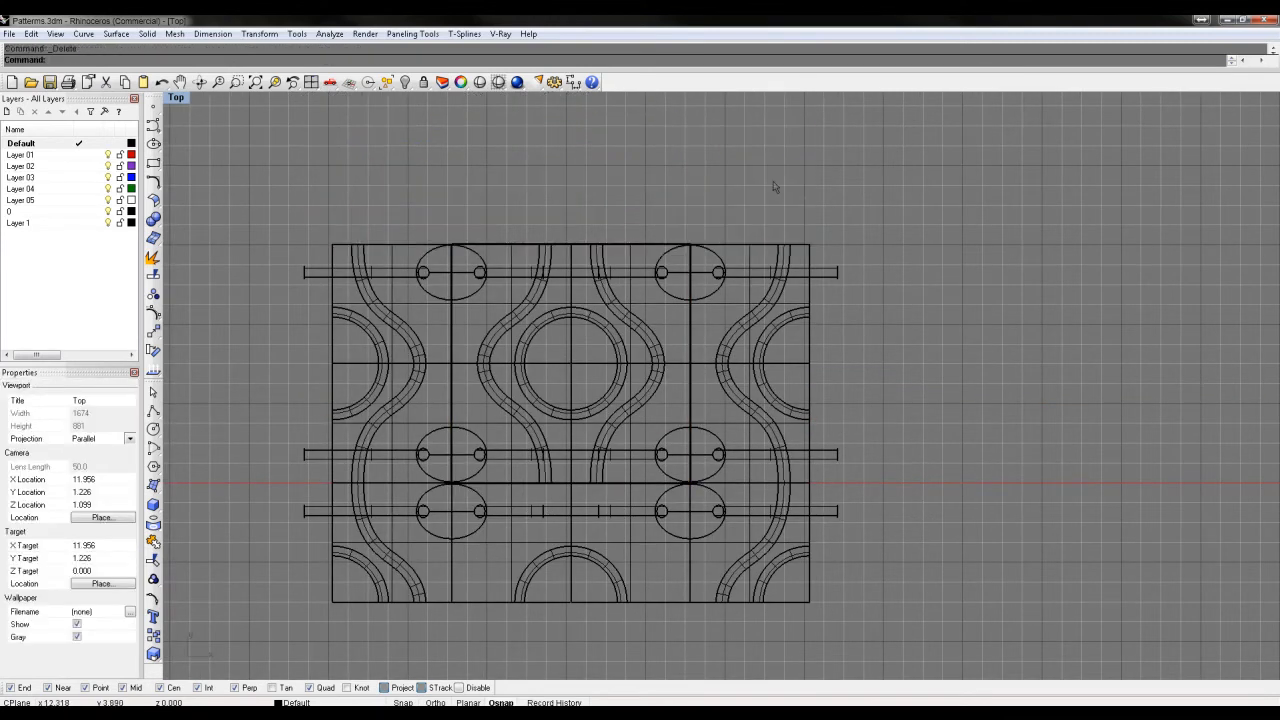
{"action": "left_click_drag", "start_coordinate": [775, 181], "coordinate": [707, 641]}
{"action": "key", "text": "Delete"}
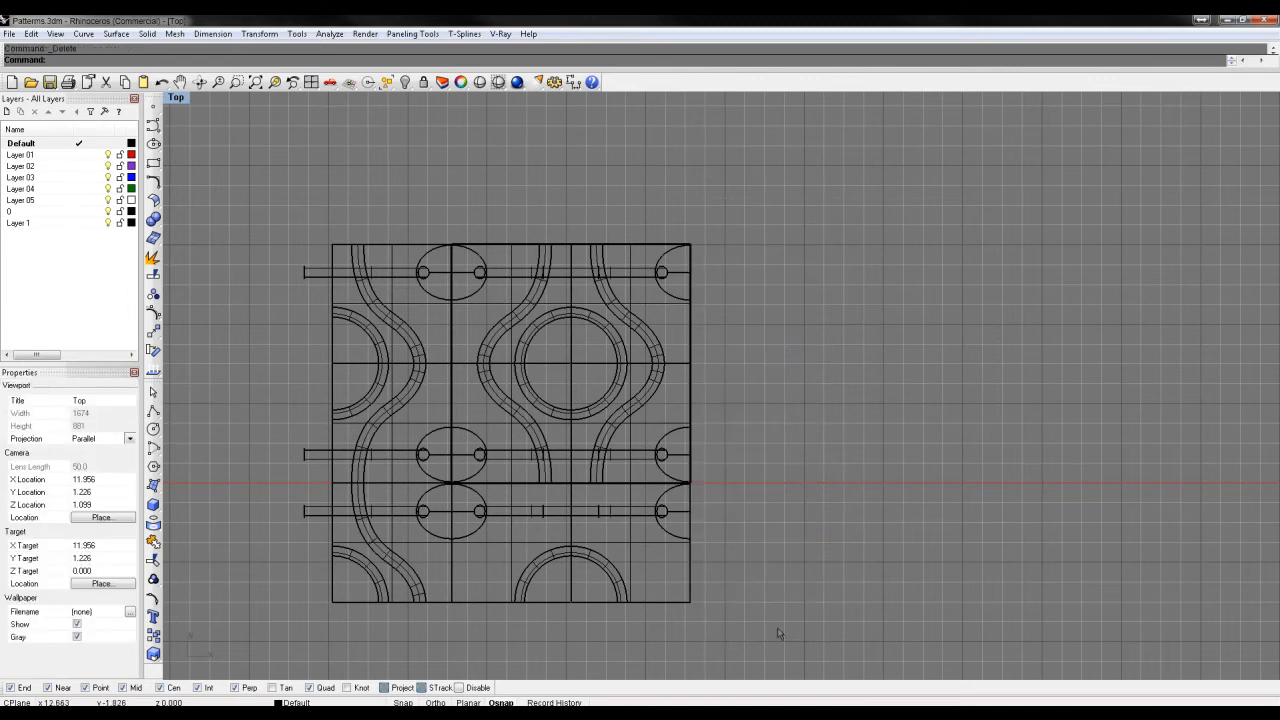
{"action": "left_click", "coordinate": [297, 503]}
{"action": "key", "text": "Delete"}
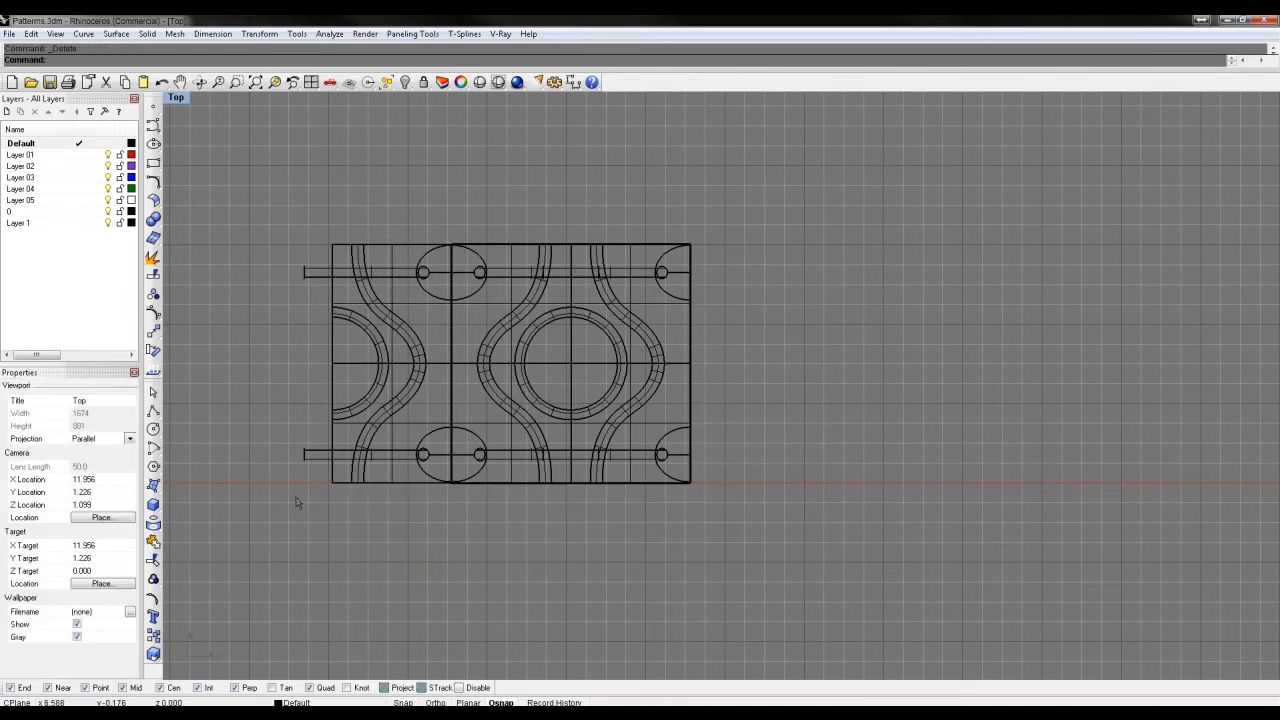
{"action": "left_click_drag", "start_coordinate": [316, 271], "coordinate": [269, 194]}
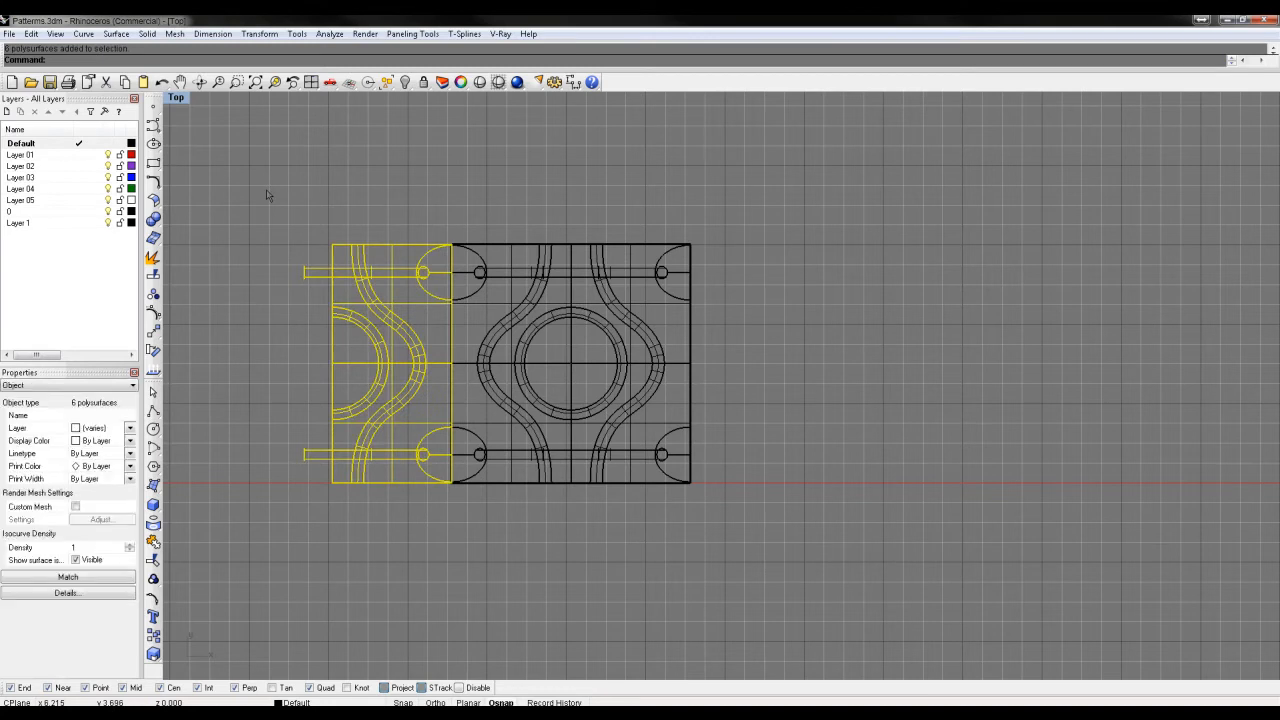
{"action": "key", "text": "Delete"}
{"action": "right_click_drag", "start_coordinate": [899, 298], "coordinate": [852, 302]}
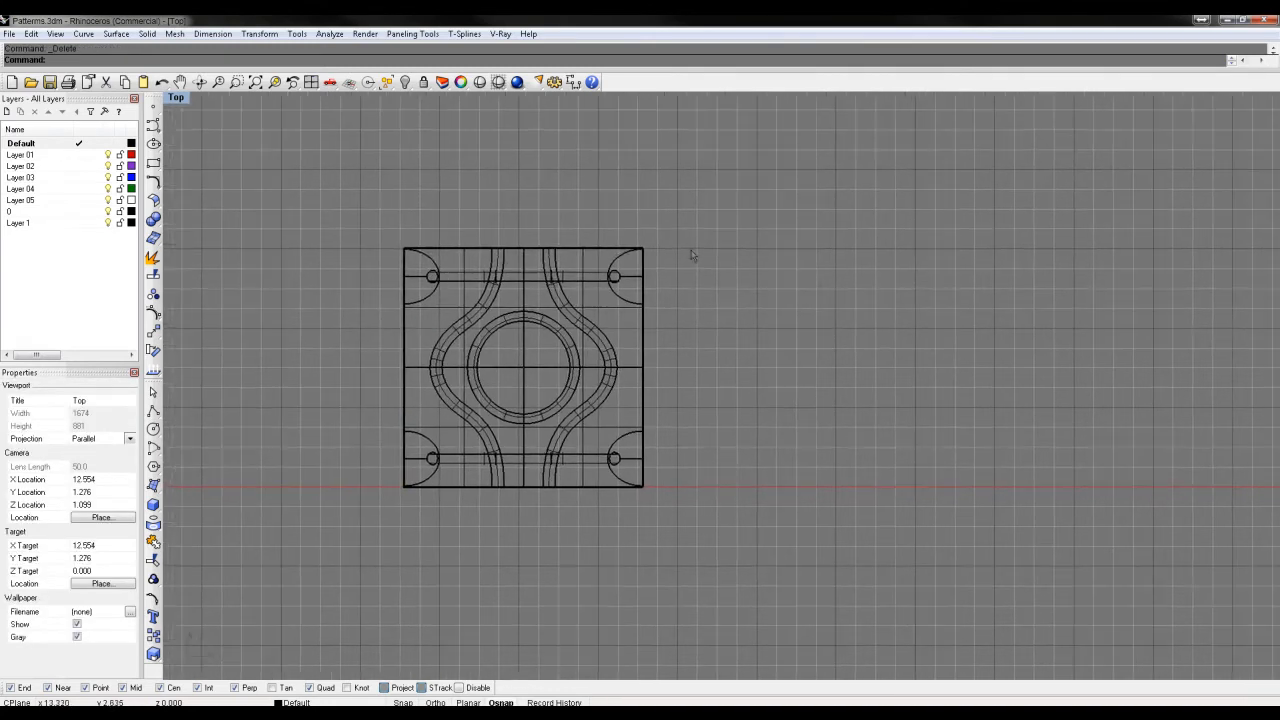
Array the whole tile with 3 in X, 3 in Y and 1 in Z, using the tile's opposite corners as the unit cell
{"action": "key", "text": "ctrl+a"}
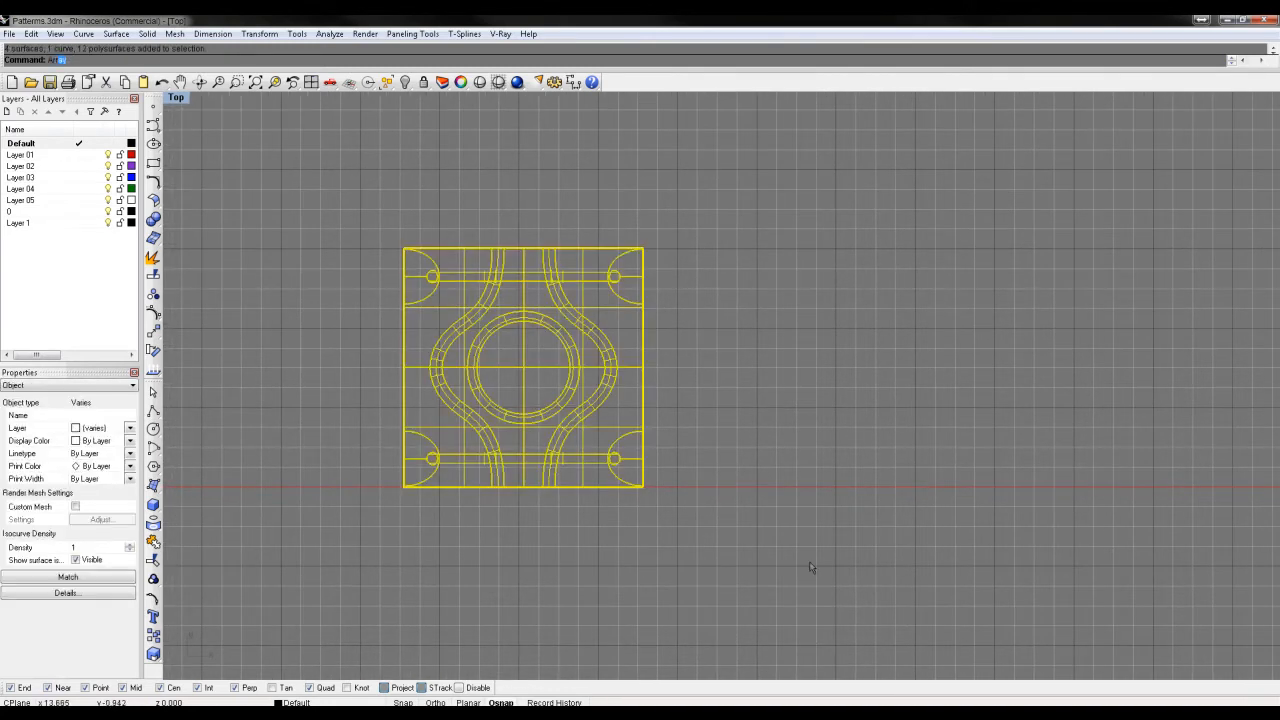
{"action": "key", "text": "Return"}
{"action": "key", "text": "Return"}
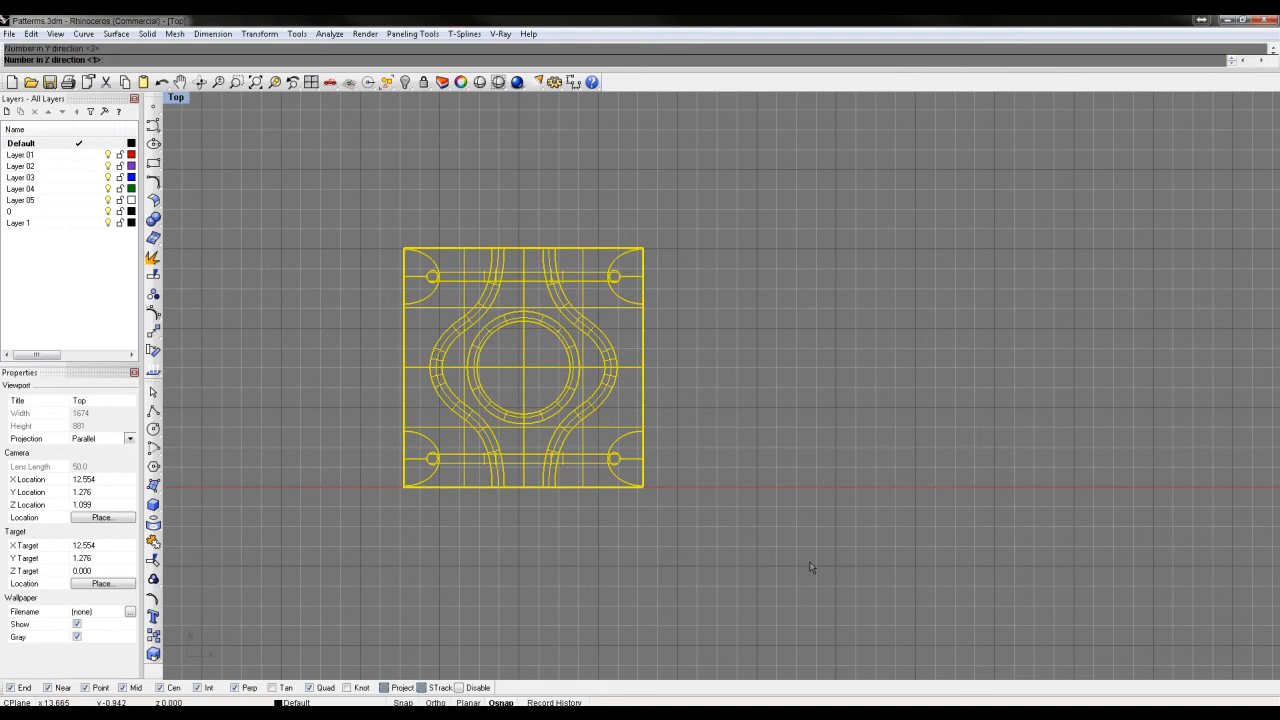
{"action": "key", "text": "Return"}
{"action": "left_click", "coordinate": [403, 487]}
{"action": "scroll", "coordinate": [645, 242], "scroll_direction": "up", "scroll_amount": 5}
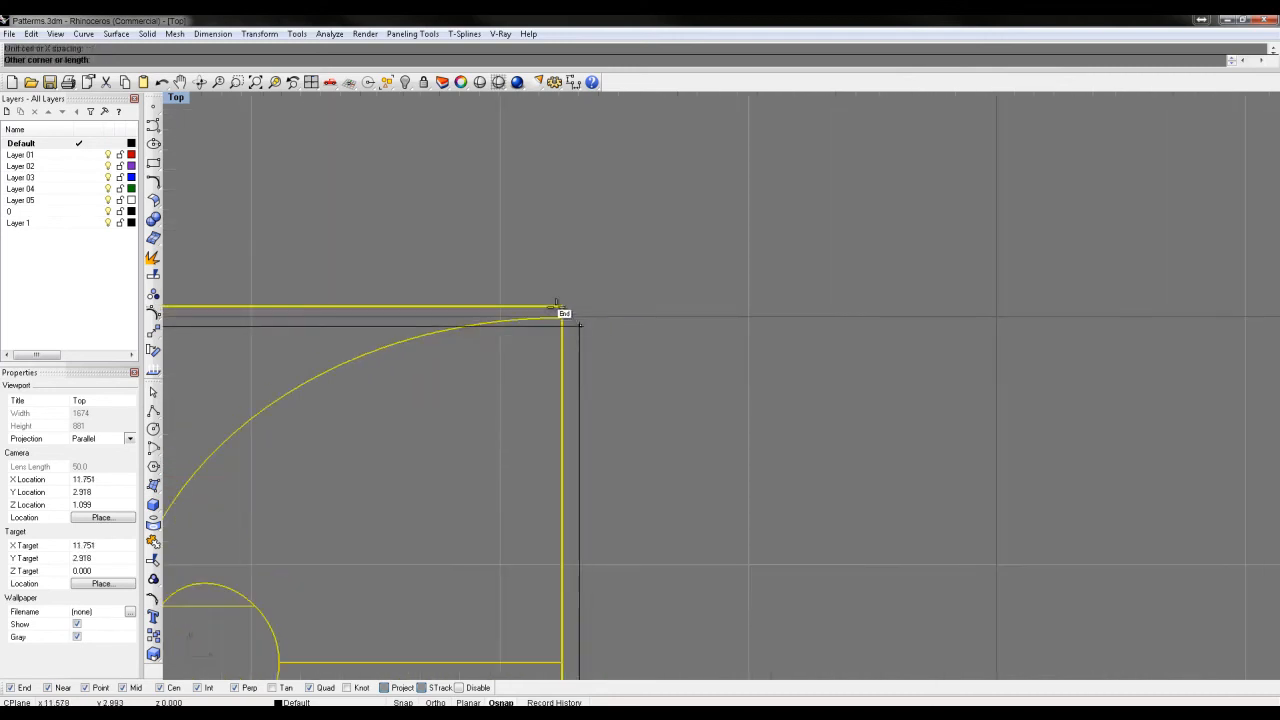
{"action": "left_click", "coordinate": [557, 305]}
{"action": "scroll", "coordinate": [575, 320], "scroll_direction": "down", "scroll_amount": 5}
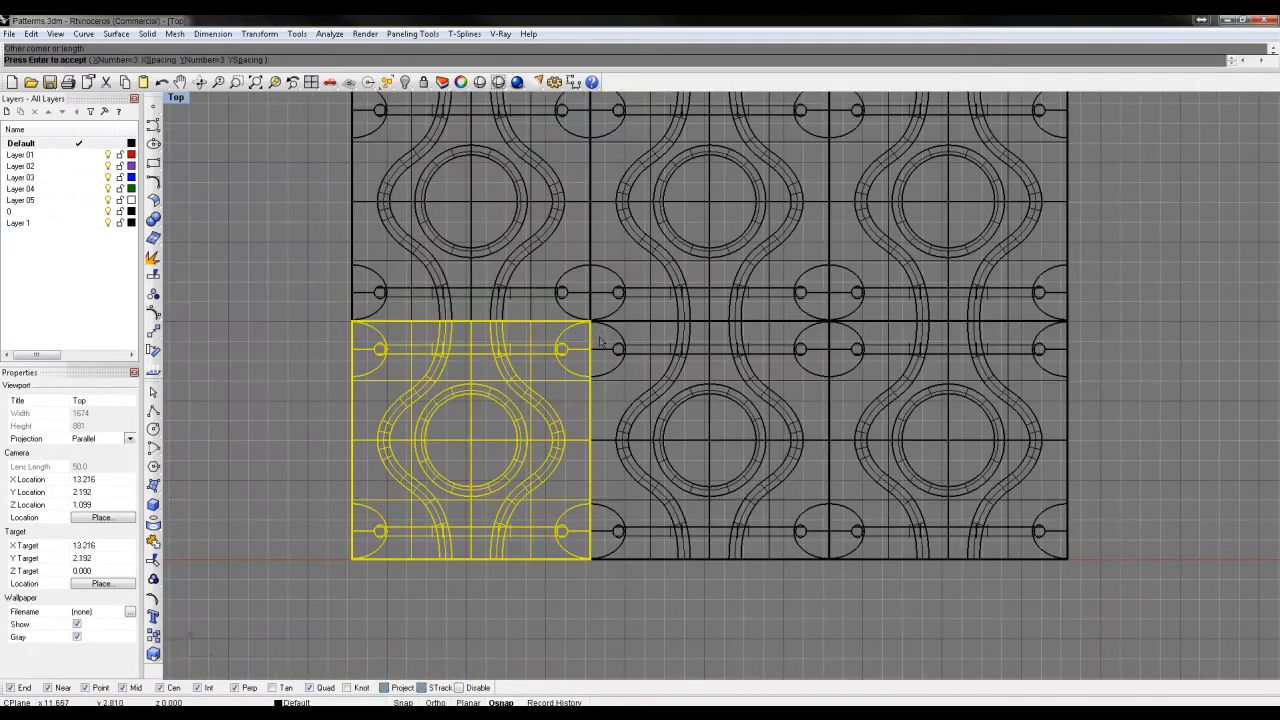
Show the whole array preview in an enlarged, tilted perspective view and accept the array
{"action": "scroll", "coordinate": [1034, 329], "scroll_direction": "down", "scroll_amount": 3}
{"action": "double_click", "coordinate": [175, 99]}
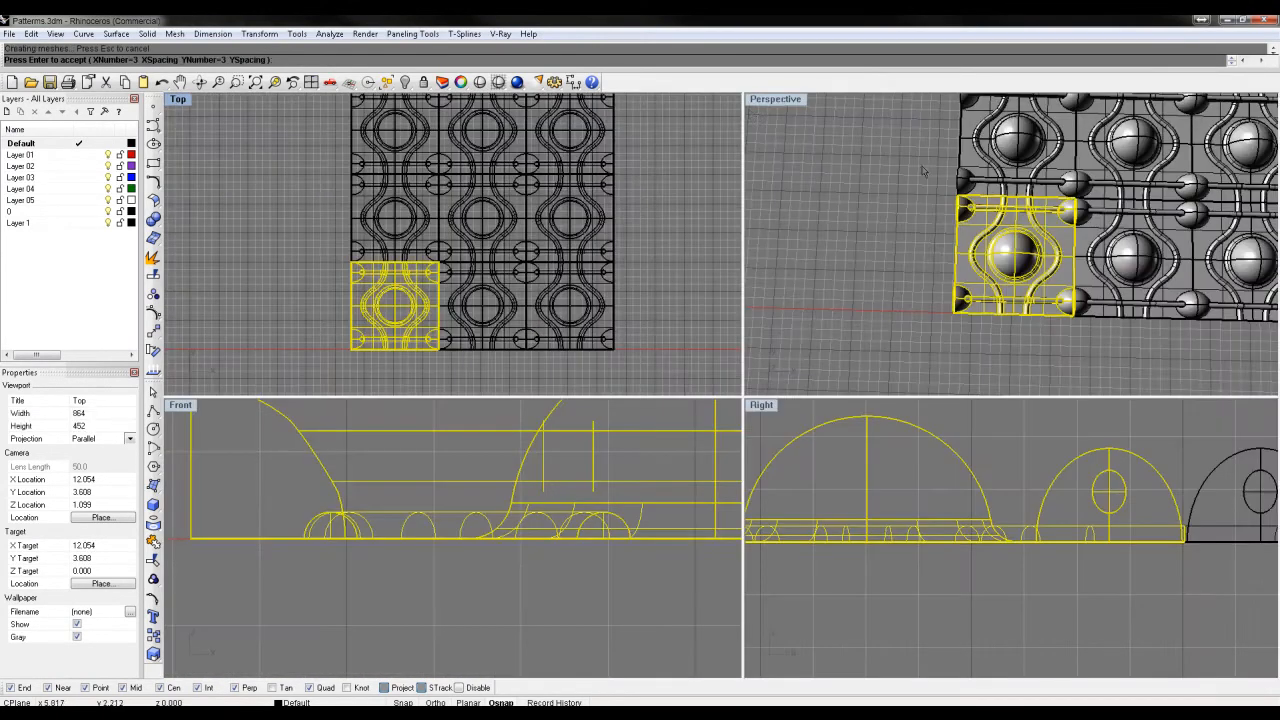
{"action": "double_click", "coordinate": [775, 99]}
{"action": "key", "text": "ctrl+shift+e"}
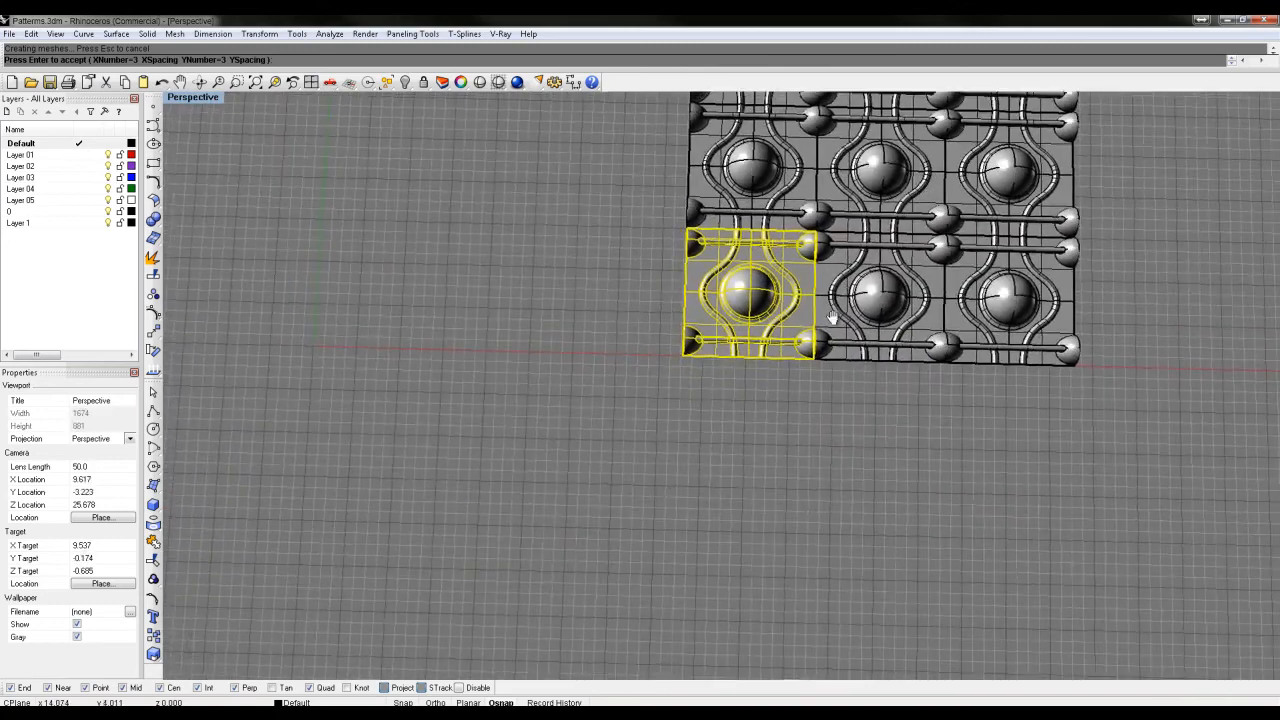
{"action": "right_click_drag", "start_coordinate": [831, 392], "coordinate": [718, 245]}
{"action": "key", "text": "Return"}
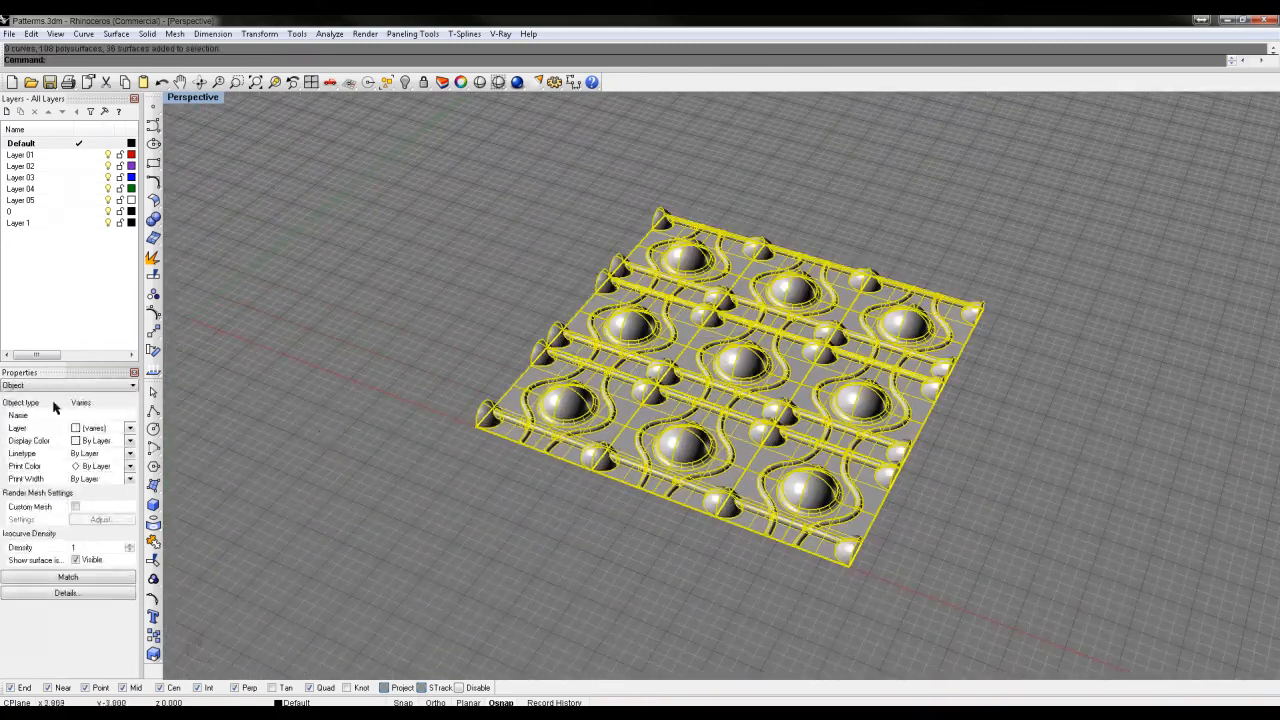
Clear the selection and show the perspective view in rendered display mode, closer to the pattern
{"action": "key", "text": "Escape"}
{"action": "scroll", "coordinate": [766, 390], "scroll_direction": "up", "scroll_amount": 6}
{"action": "key", "text": "ctrl+alt+r"}
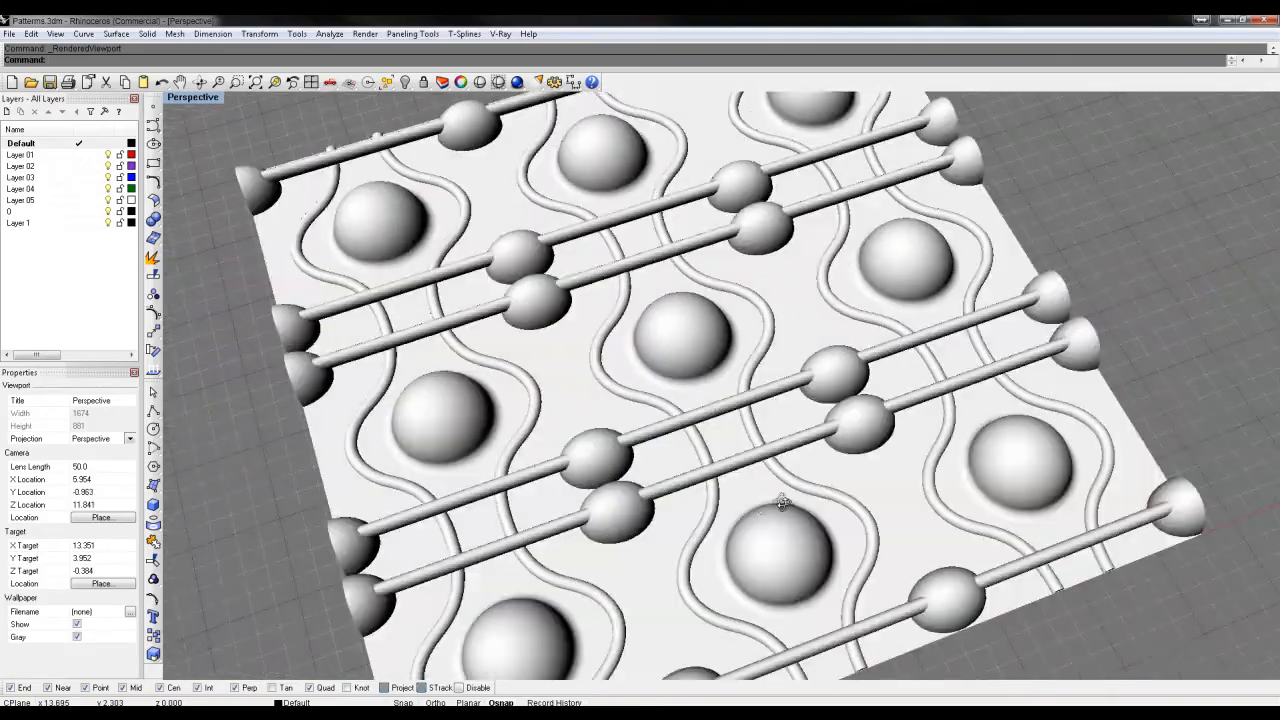
Examine the rendered pattern from above and from low angles, checking that the repeated tiles join seamlessly
{"action": "right_click_drag", "start_coordinate": [782, 503], "coordinate": [626, 405]}
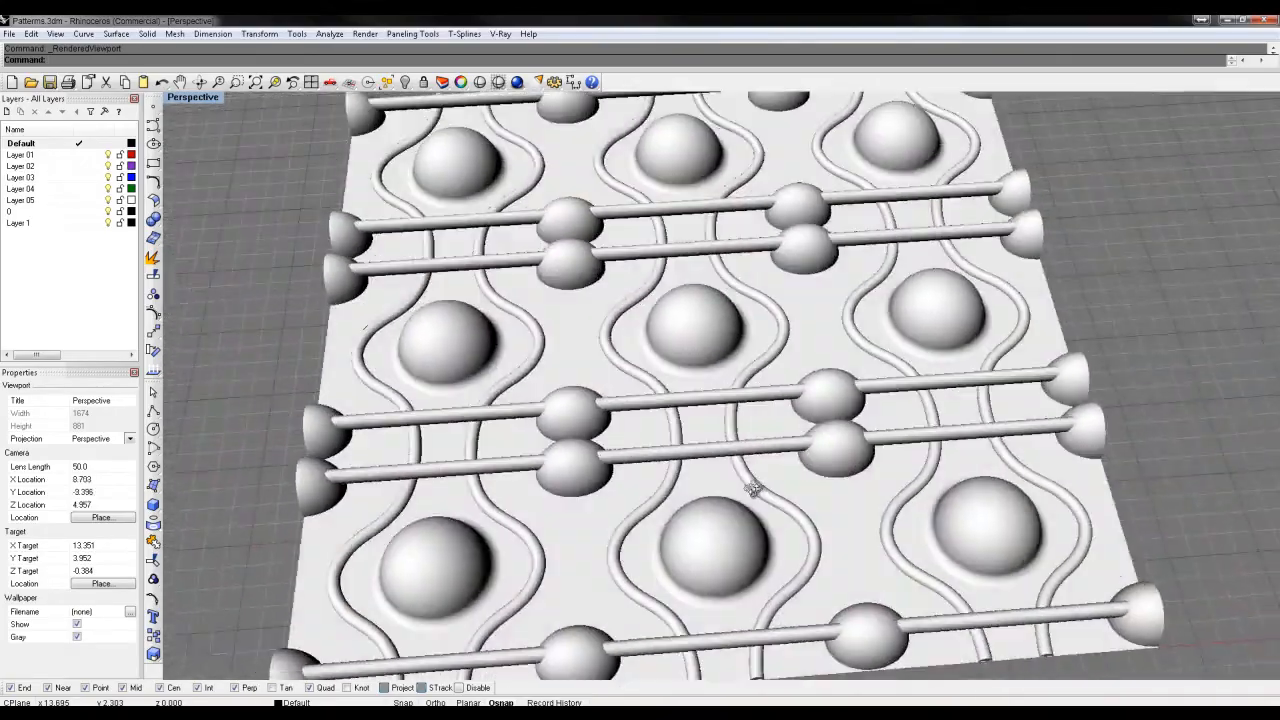
{"action": "right_click_drag", "start_coordinate": [754, 489], "coordinate": [743, 510]}
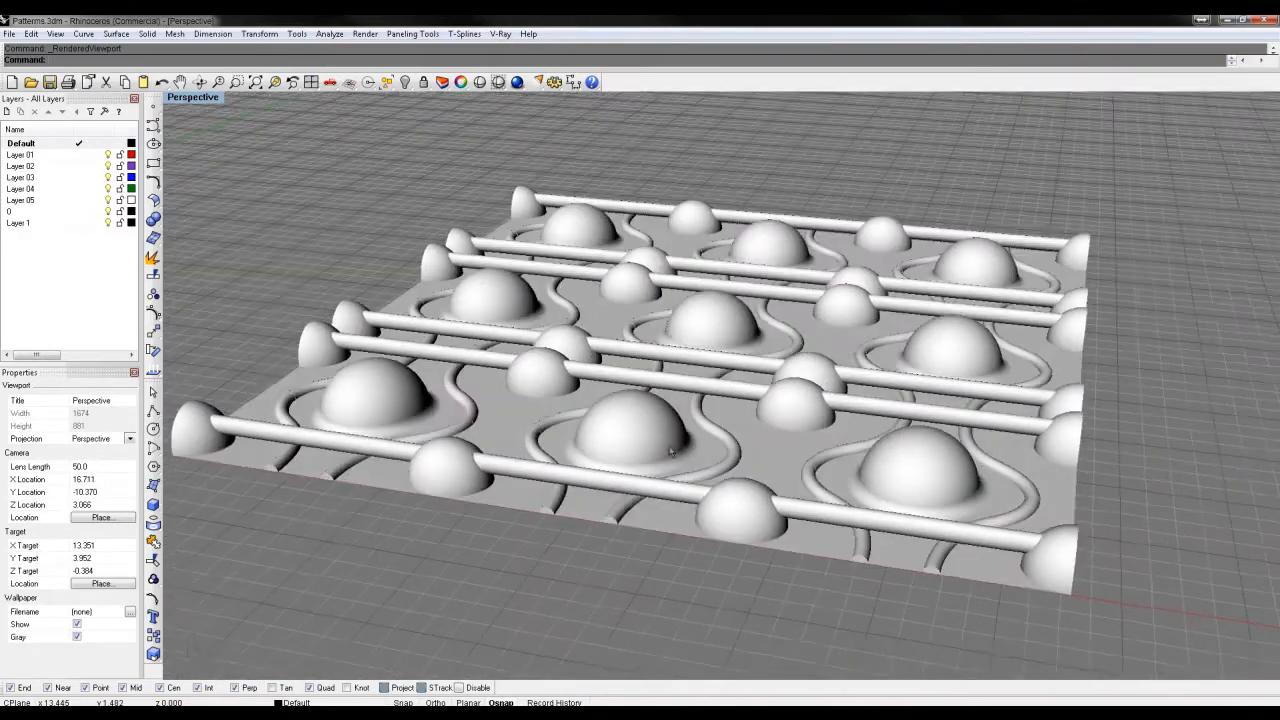
{"action": "mouse_move", "coordinate": [671, 451]}
{"action": "right_mouse_down"}
{"action": "mouse_move", "coordinate": [636, 340]}
{"action": "mouse_move", "coordinate": [725, 408]}
{"action": "mouse_move", "coordinate": [673, 431]}
{"action": "right_mouse_up"}
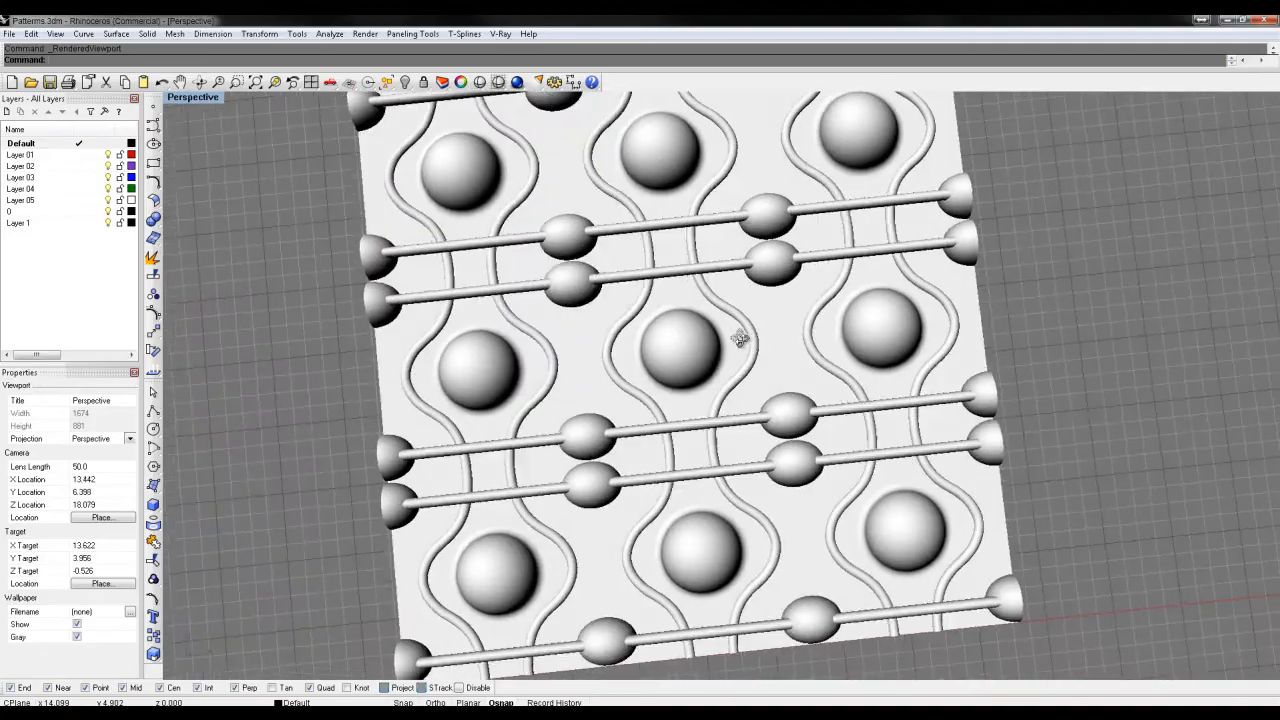
{"action": "right_click_drag", "start_coordinate": [740, 340], "coordinate": [752, 316]}
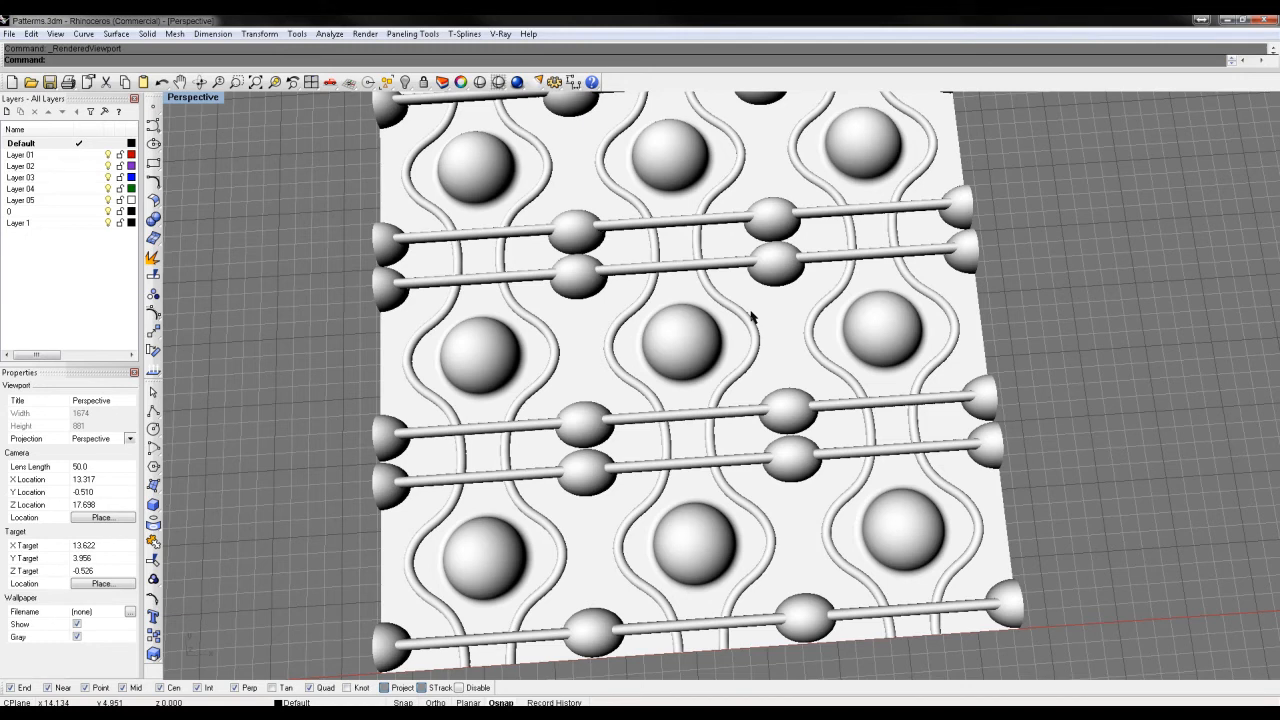
{"action": "right_click_drag", "start_coordinate": [1007, 447], "coordinate": [894, 431]}
{"action": "scroll", "coordinate": [890, 433], "scroll_direction": "up", "scroll_amount": 2}
{"action": "right_click_drag", "start_coordinate": [805, 448], "coordinate": [869, 456]}
{"action": "right_click_drag", "start_coordinate": [840, 456], "coordinate": [677, 288]}
{"action": "left_click", "coordinate": [675, 295]}
{"action": "left_click", "coordinate": [1050, 478]}
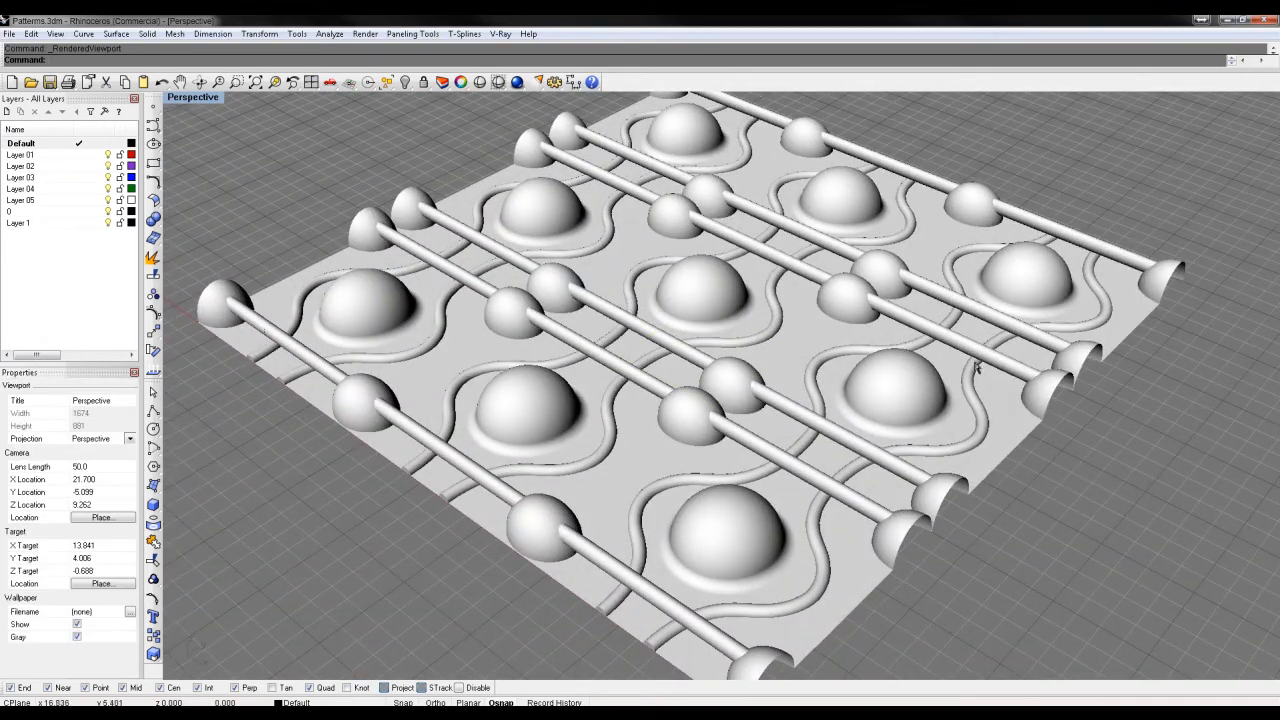
Inspect the rendered 3×3 array by orbiting around its edges and closing in on the domes and bars between tiles
{"action": "right_click_drag", "start_coordinate": [1050, 478], "coordinate": [682, 273]}
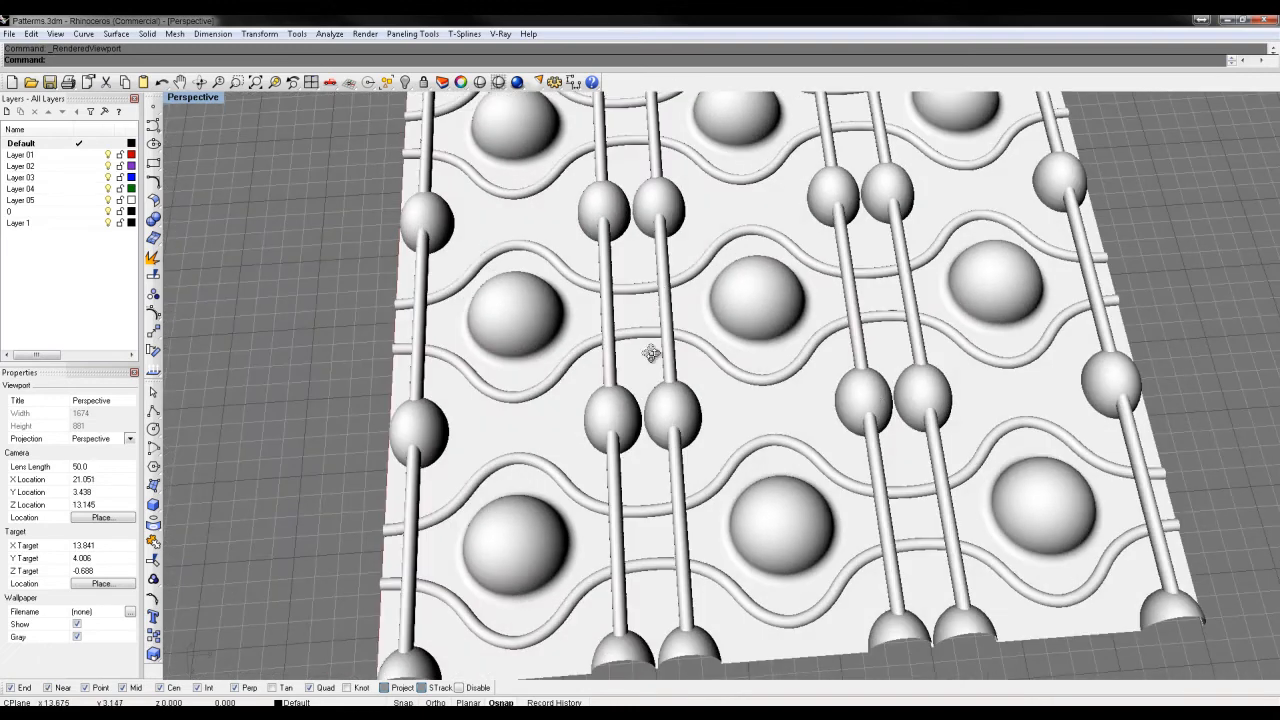
{"action": "right_click_drag", "start_coordinate": [651, 354], "coordinate": [843, 335]}
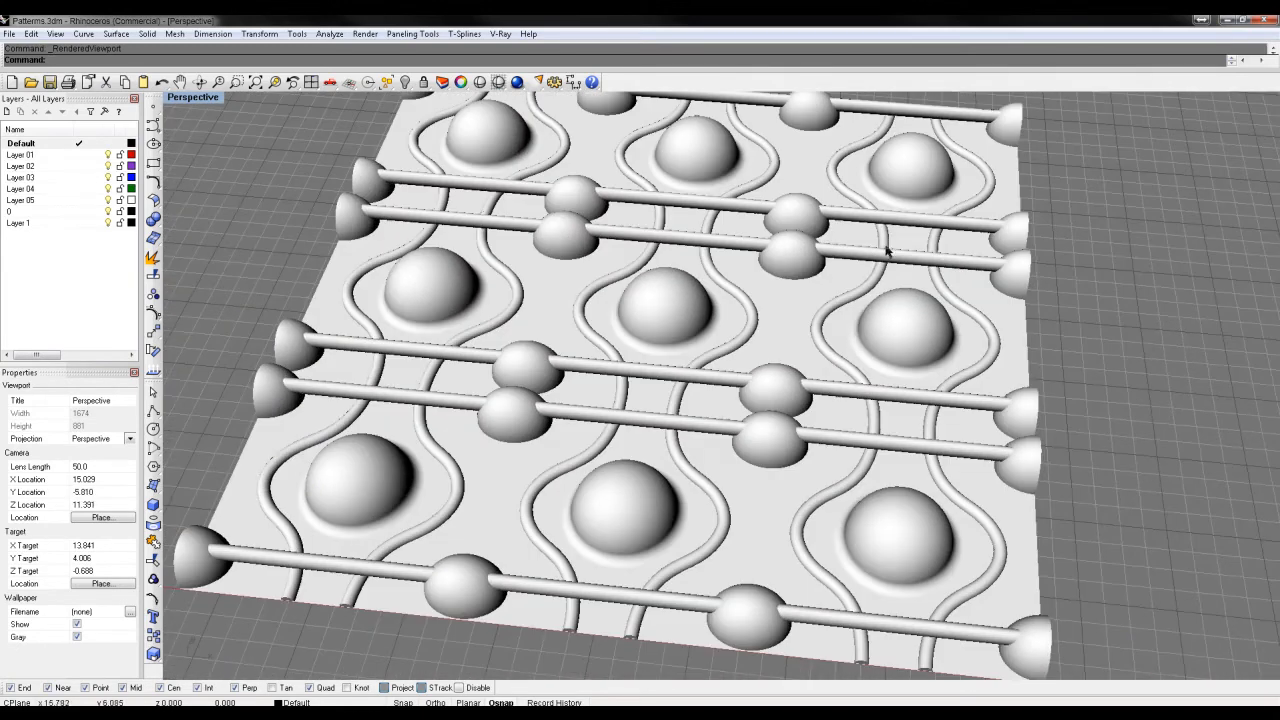
{"action": "right_click_drag", "start_coordinate": [889, 254], "coordinate": [740, 327]}
{"action": "left_click", "coordinate": [673, 311]}
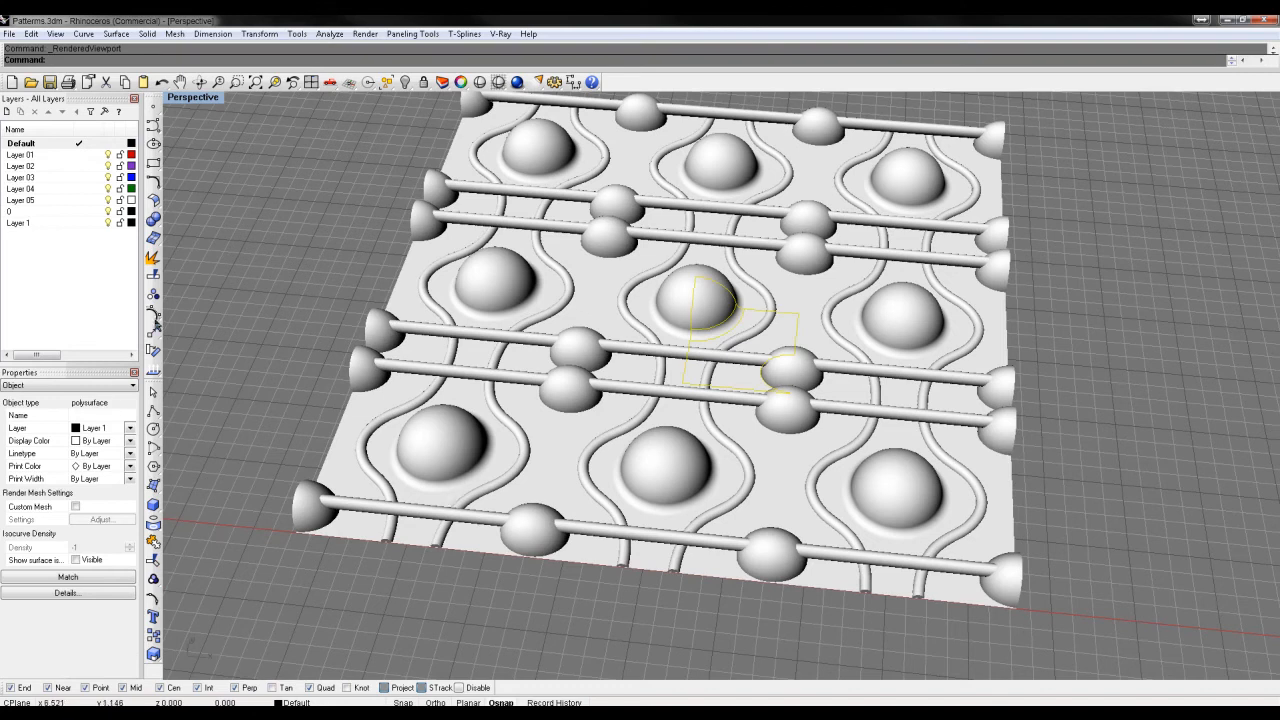
{"action": "left_click", "coordinate": [1062, 414]}
{"action": "right_click_drag", "start_coordinate": [1062, 414], "coordinate": [1185, 376]}
{"action": "scroll", "coordinate": [557, 374], "scroll_direction": "up", "scroll_amount": 3}
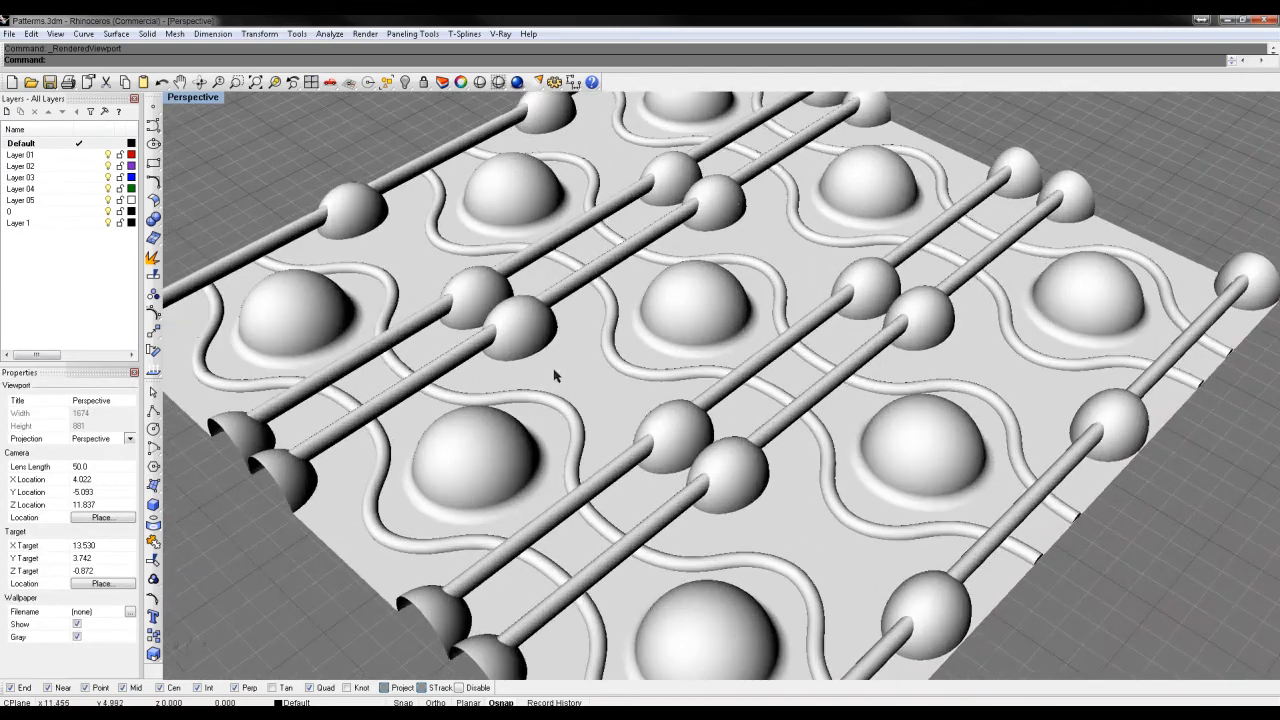
{"action": "right_click_drag", "start_coordinate": [576, 414], "coordinate": [658, 466]}
{"action": "scroll", "coordinate": [560, 370], "scroll_direction": "up", "scroll_amount": 6}
{"action": "scroll", "coordinate": [657, 464], "scroll_direction": "up", "scroll_amount": 1}
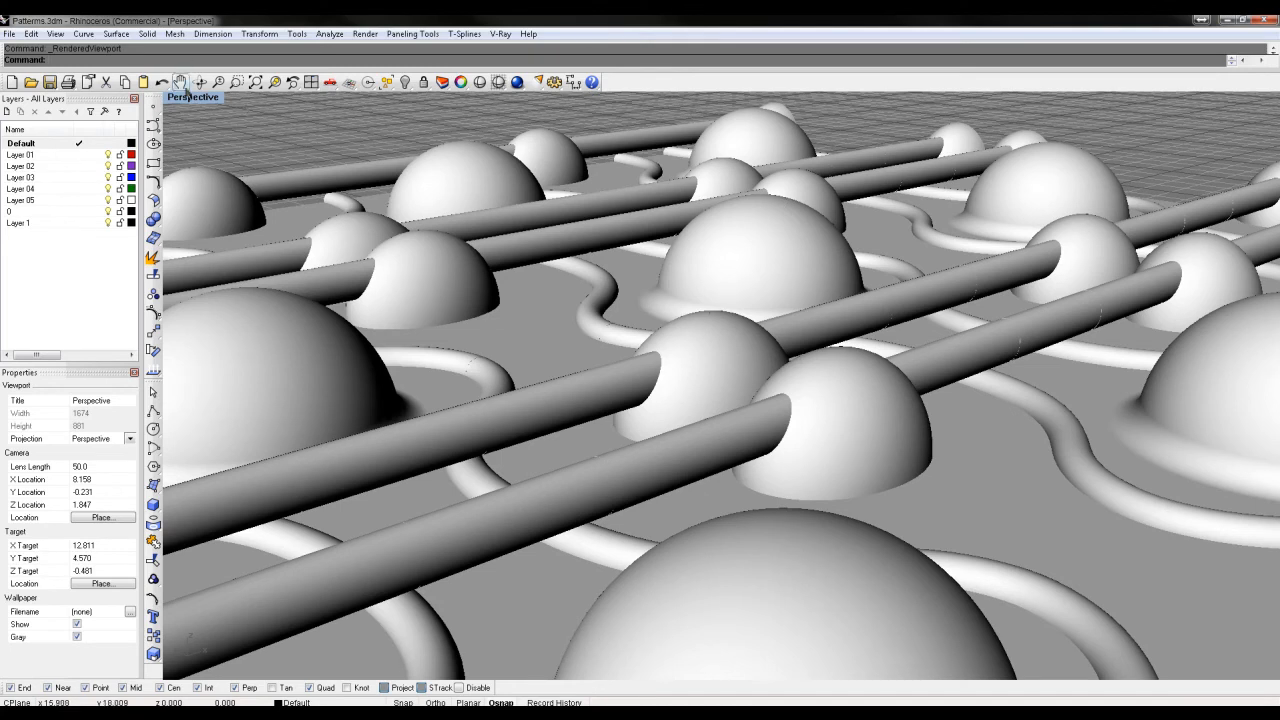
Select the whole pattern in the four-view layout and draw an S-shaped control-point curve vertically through its right-hand column in the Top view
{"action": "double_click", "coordinate": [191, 97]}
{"action": "key", "text": "ctrl+a"}
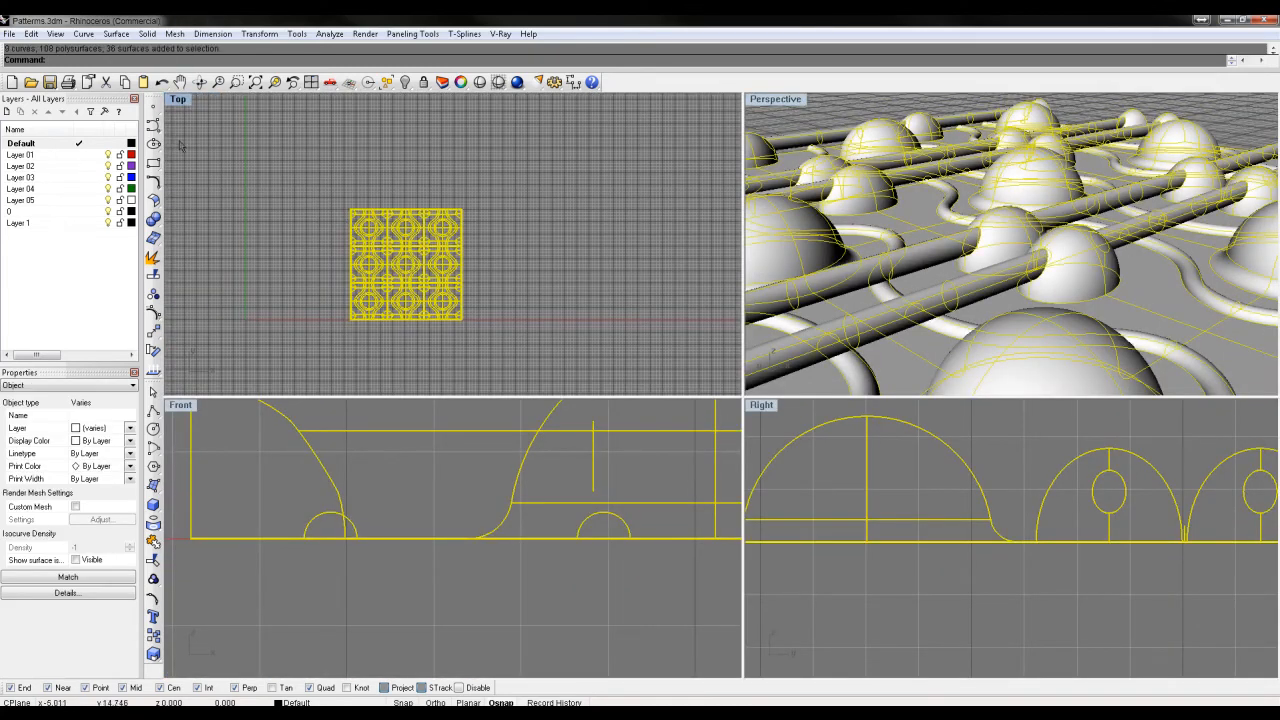
{"action": "left_click", "coordinate": [153, 126]}
{"action": "left_click", "coordinate": [463, 140]}
{"action": "left_click", "coordinate": [424, 209]}
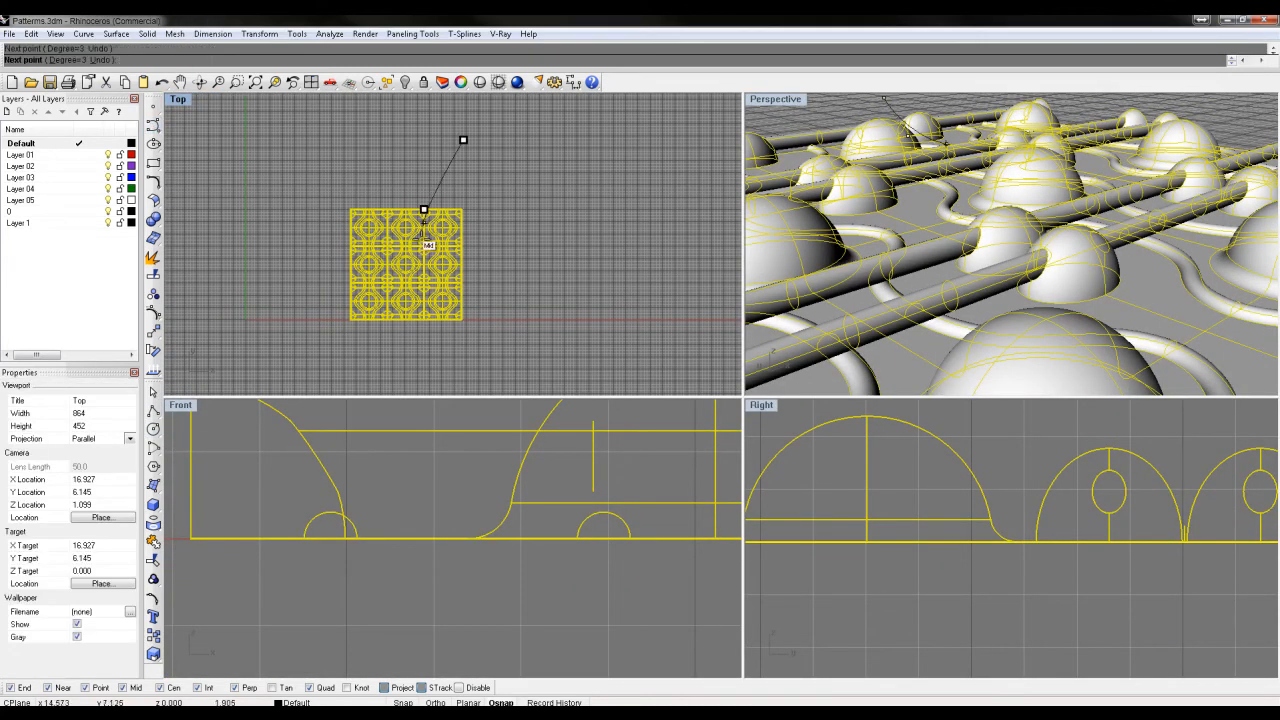
{"action": "left_click", "coordinate": [429, 280]}
{"action": "left_click", "coordinate": [443, 293]}
{"action": "left_click", "coordinate": [458, 357]}
{"action": "left_click", "coordinate": [439, 365]}
{"action": "key", "text": "Return"}
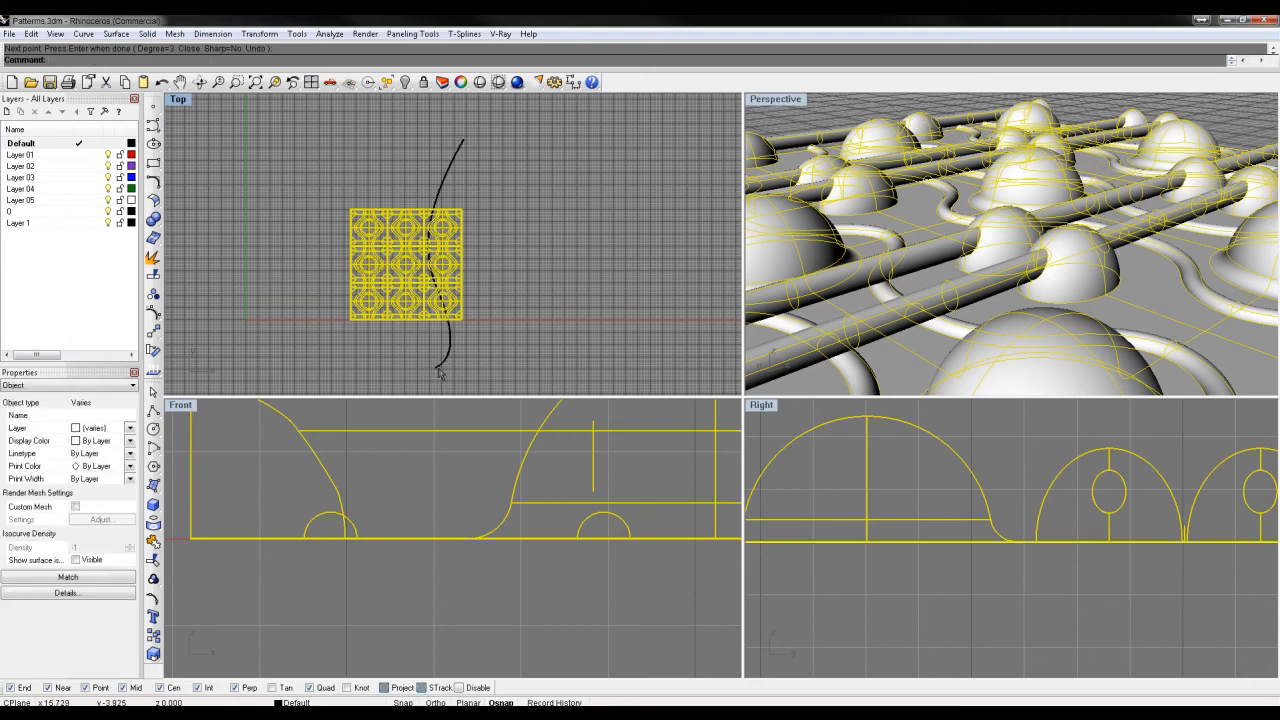
Join the selected pattern pieces and use the S-shaped curve to trim away the part on its right side
{"action": "key", "text": "ctrl+j"}
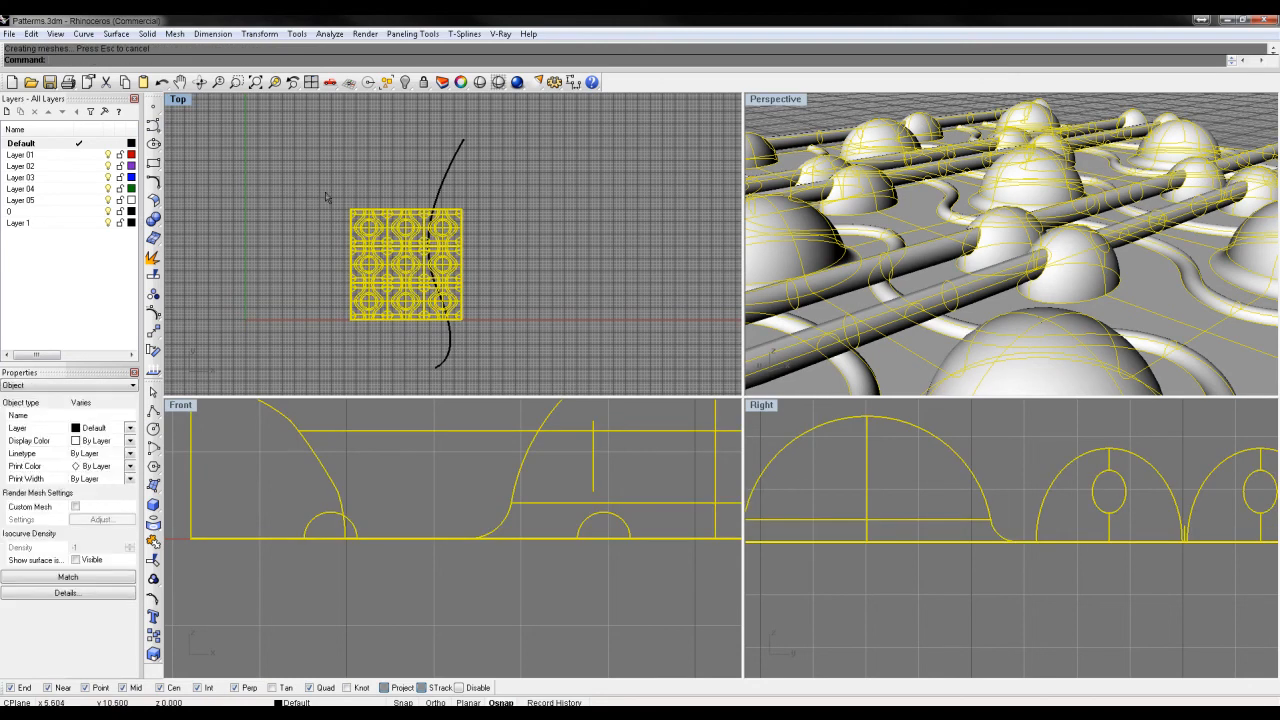
{"action": "left_click", "coordinate": [451, 160]}
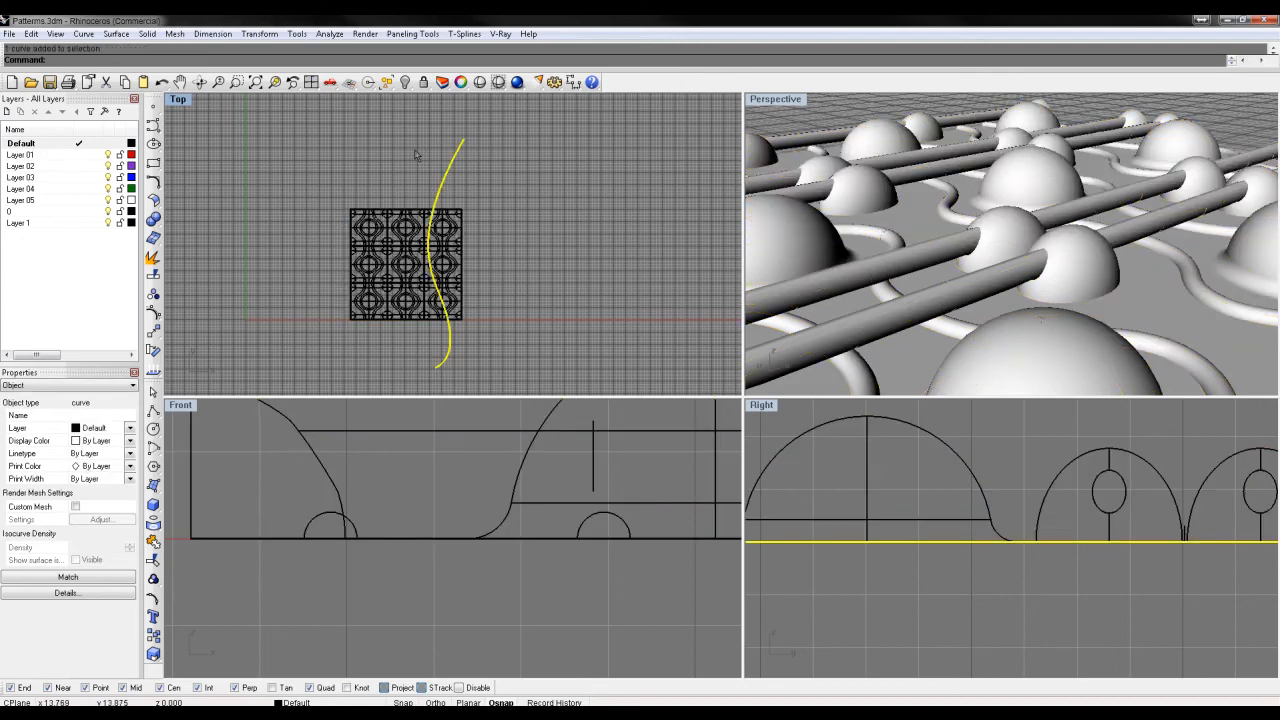
{"action": "type", "text": "trim"}
{"action": "key", "text": "Return"}
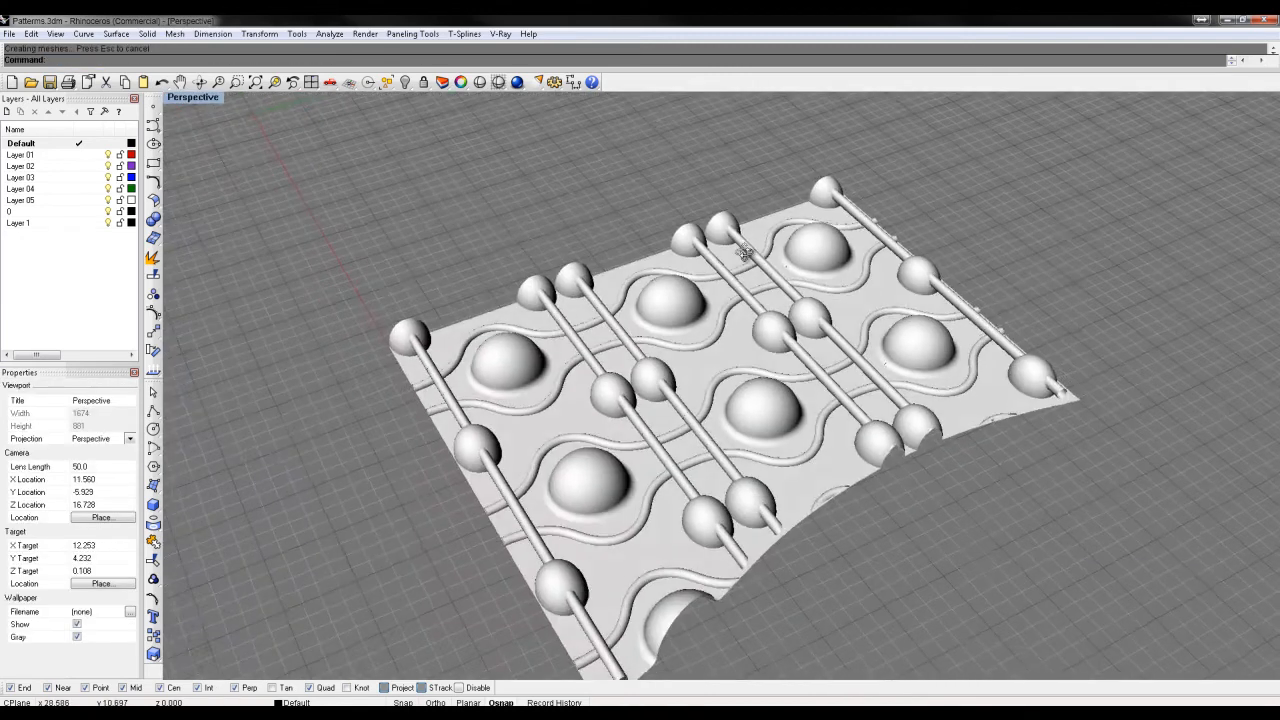
Examine the trimmed pattern in the perspective view from above and from low angles, including its curved cut edge
{"action": "right_click_drag", "start_coordinate": [748, 251], "coordinate": [967, 423]}
{"action": "scroll", "coordinate": [805, 388], "scroll_direction": "up", "scroll_amount": 1}
{"action": "right_click_drag", "start_coordinate": [976, 317], "coordinate": [814, 398], "text": "shift"}
{"action": "right_click_drag", "start_coordinate": [781, 296], "coordinate": [786, 328], "text": "ctrl"}
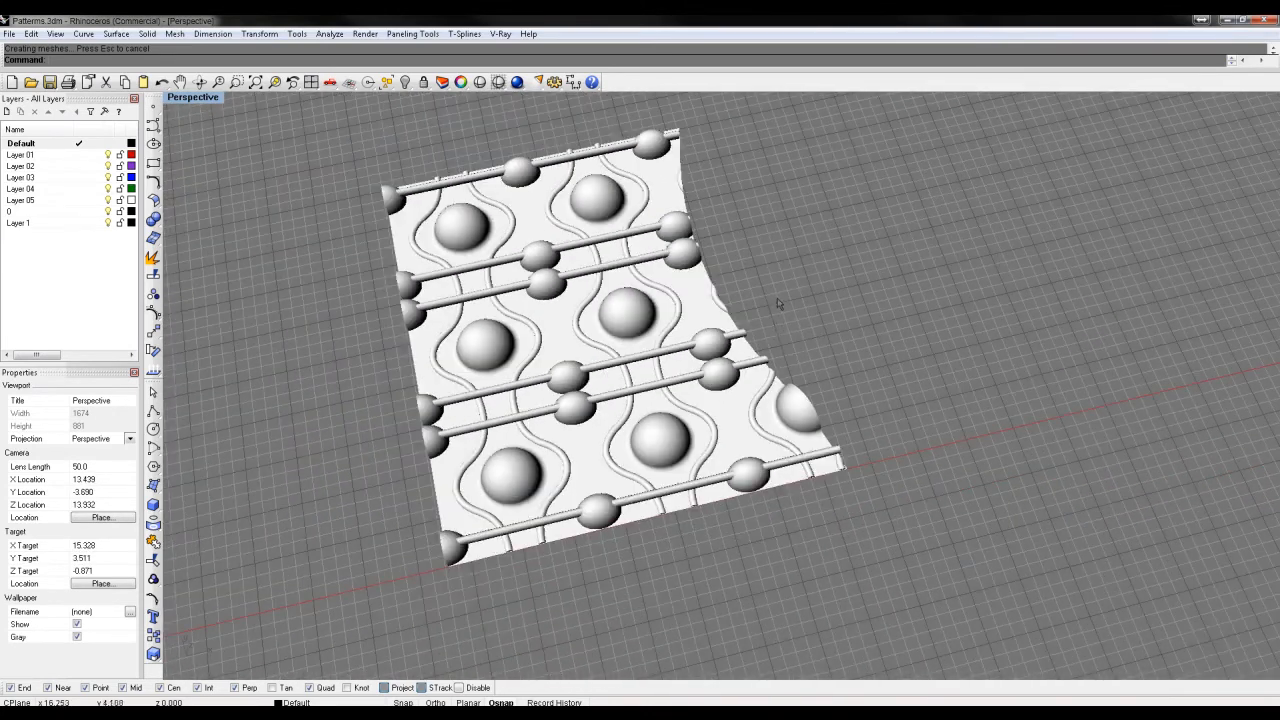
{"action": "right_click_drag", "start_coordinate": [749, 206], "coordinate": [716, 282], "text": "shift"}
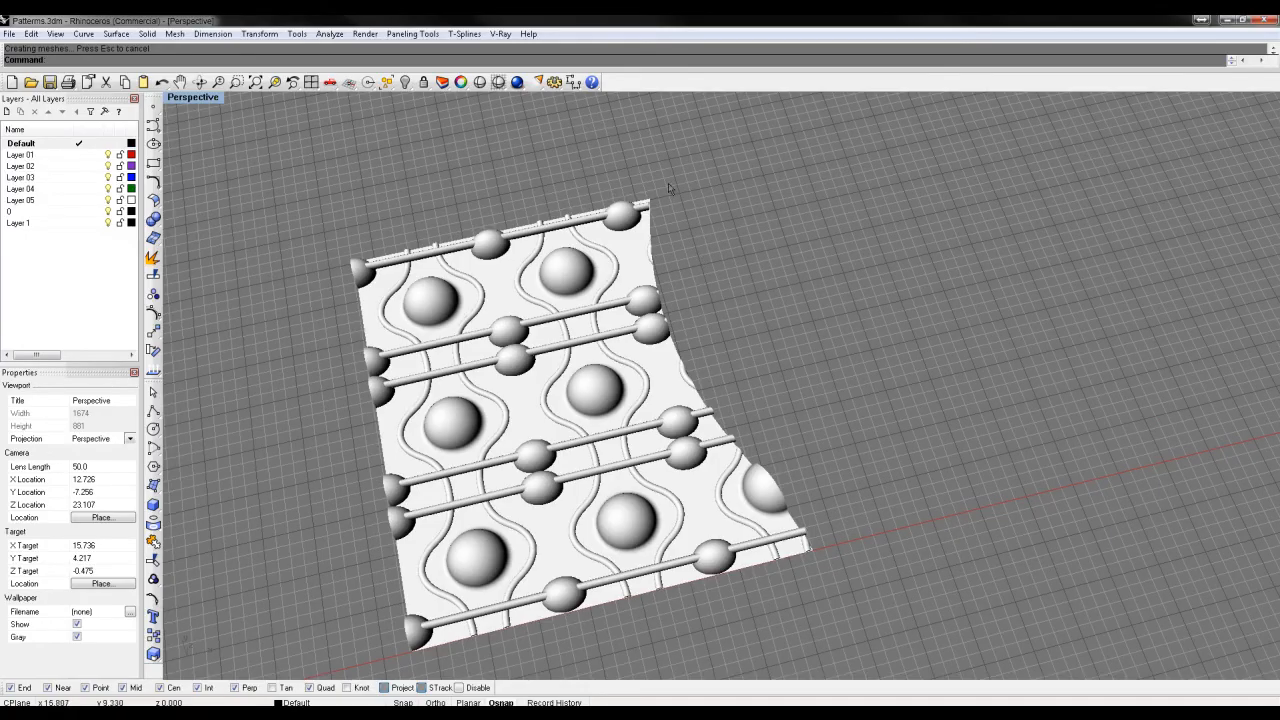
{"action": "right_click_drag", "start_coordinate": [592, 407], "coordinate": [774, 378]}
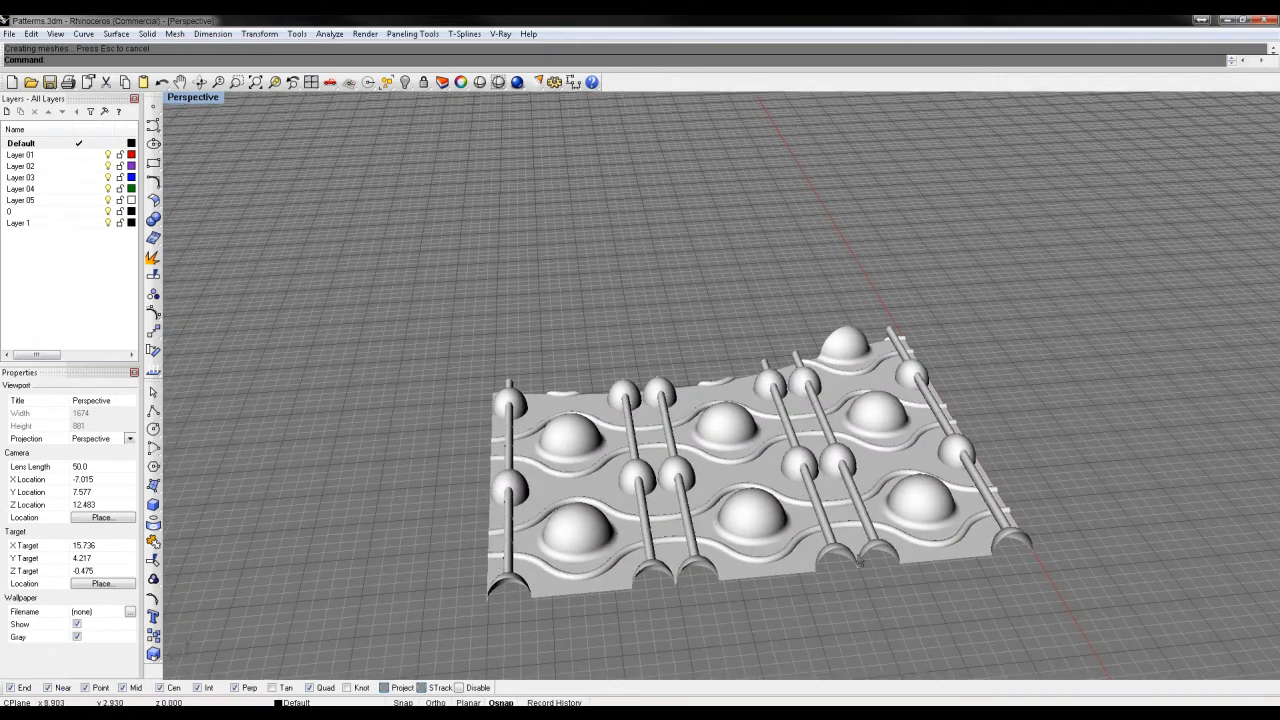
{"action": "right_click_drag", "start_coordinate": [857, 556], "coordinate": [738, 573]}
{"action": "scroll", "coordinate": [690, 535], "scroll_direction": "up", "scroll_amount": 4}
{"action": "right_click_drag", "start_coordinate": [648, 546], "coordinate": [717, 506], "text": "shift"}
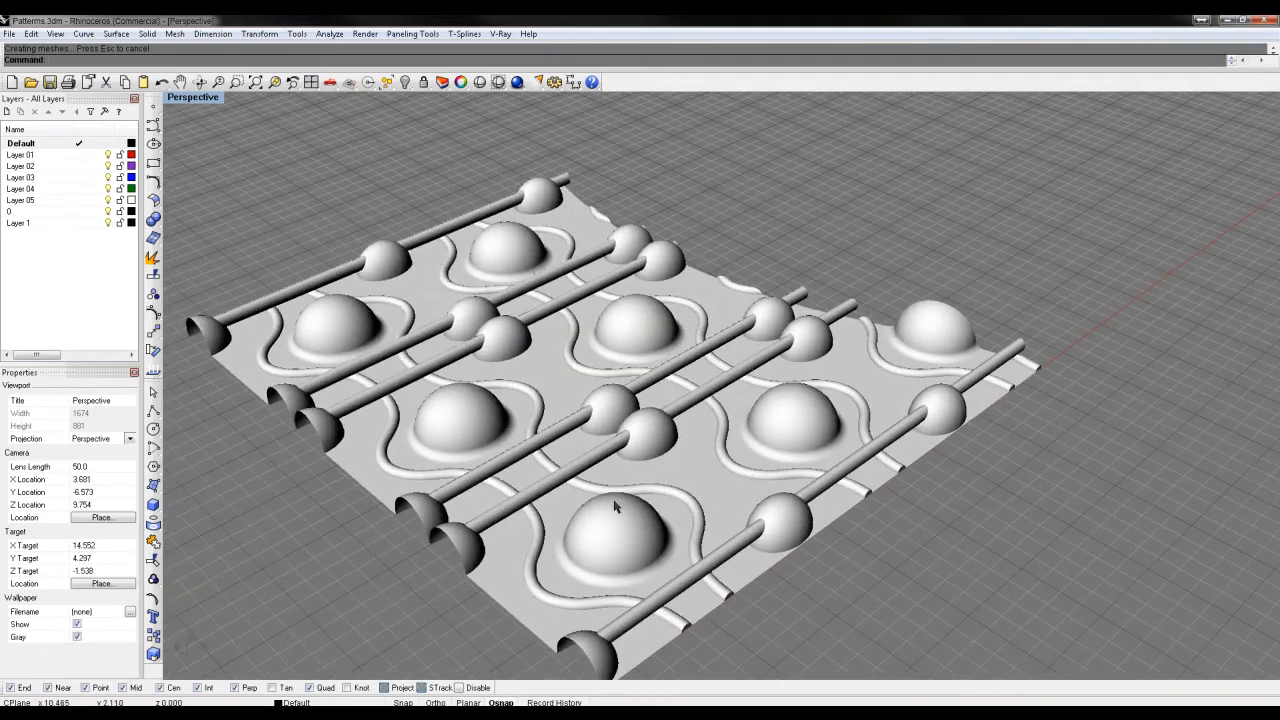
{"action": "right_click_drag", "start_coordinate": [620, 402], "coordinate": [674, 450]}
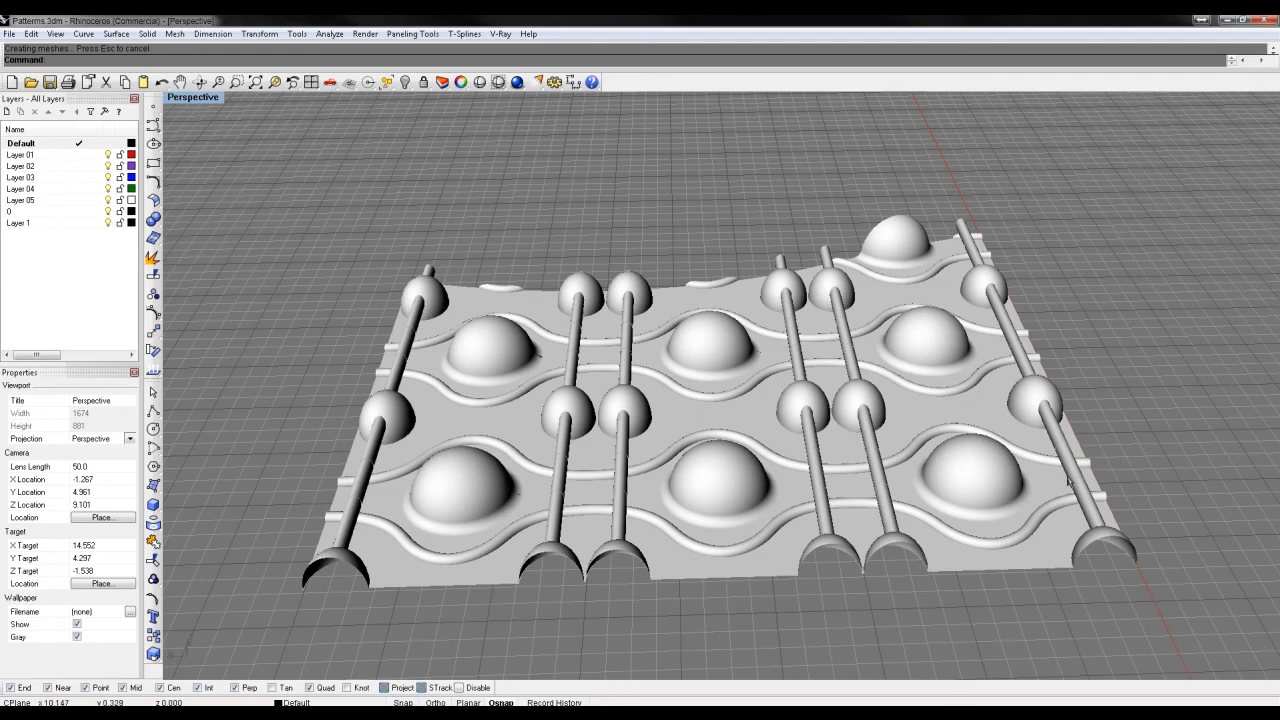
{"action": "right_click_drag", "start_coordinate": [694, 480], "coordinate": [644, 462]}
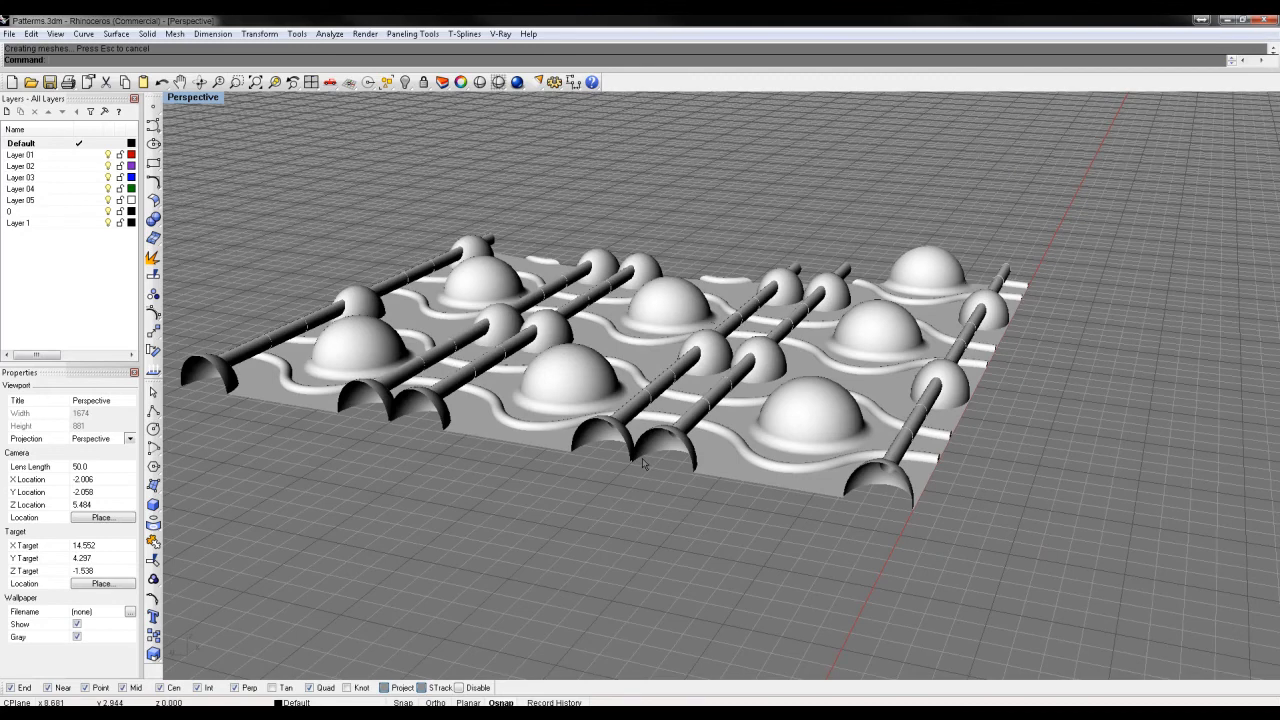